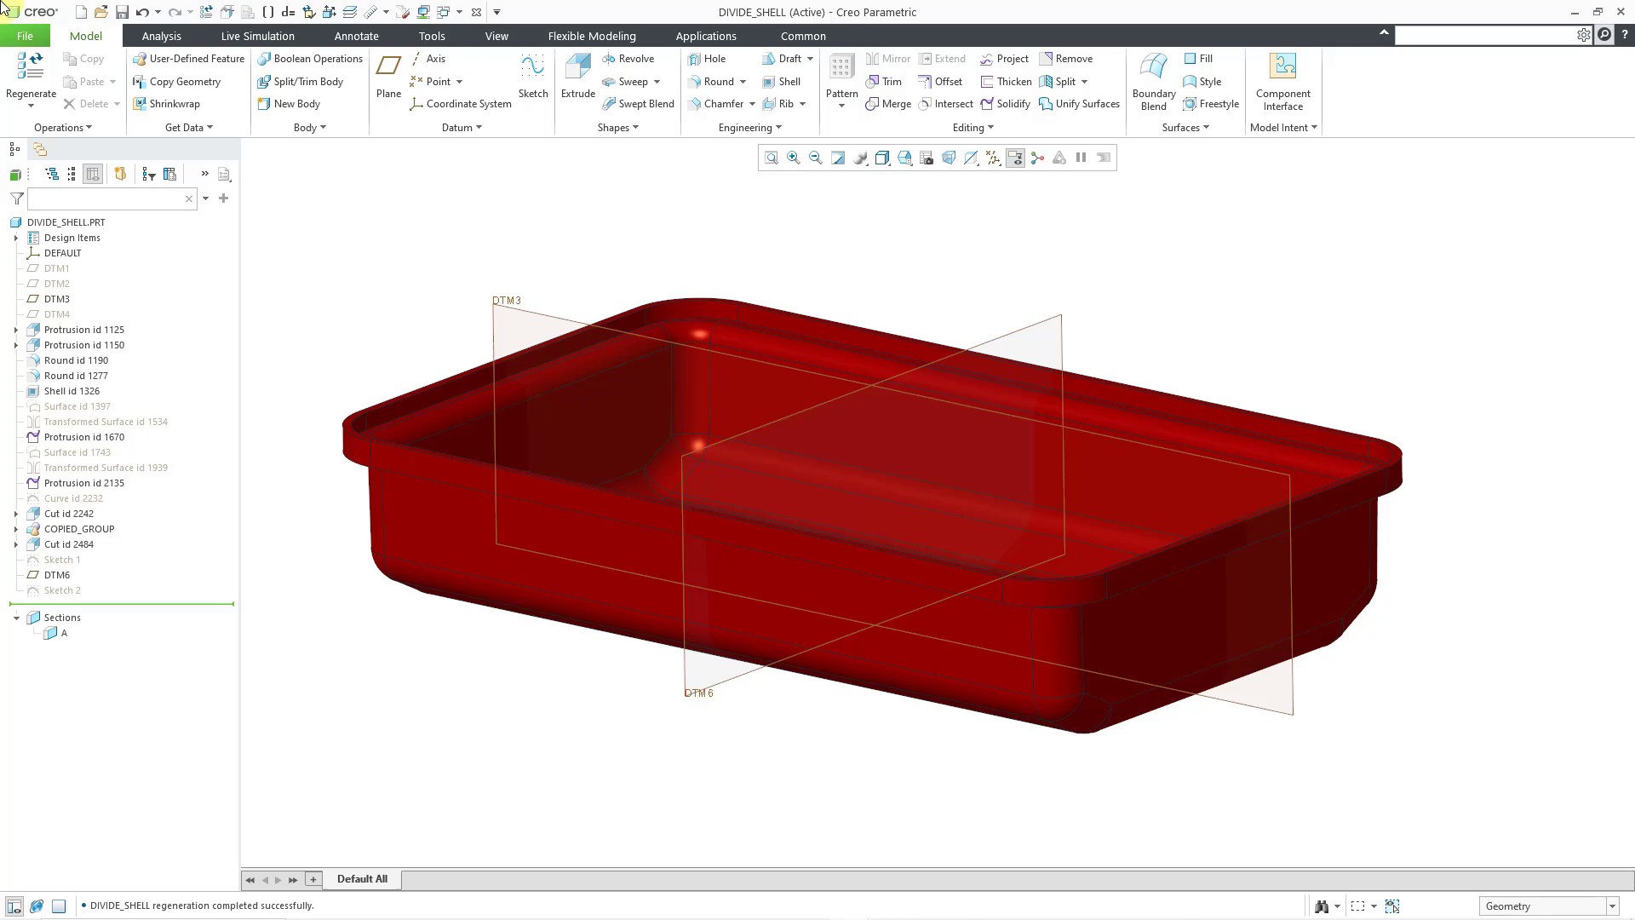
- Start a new sketch on datum plane DTM3 and open its sketch references
click(553, 315)
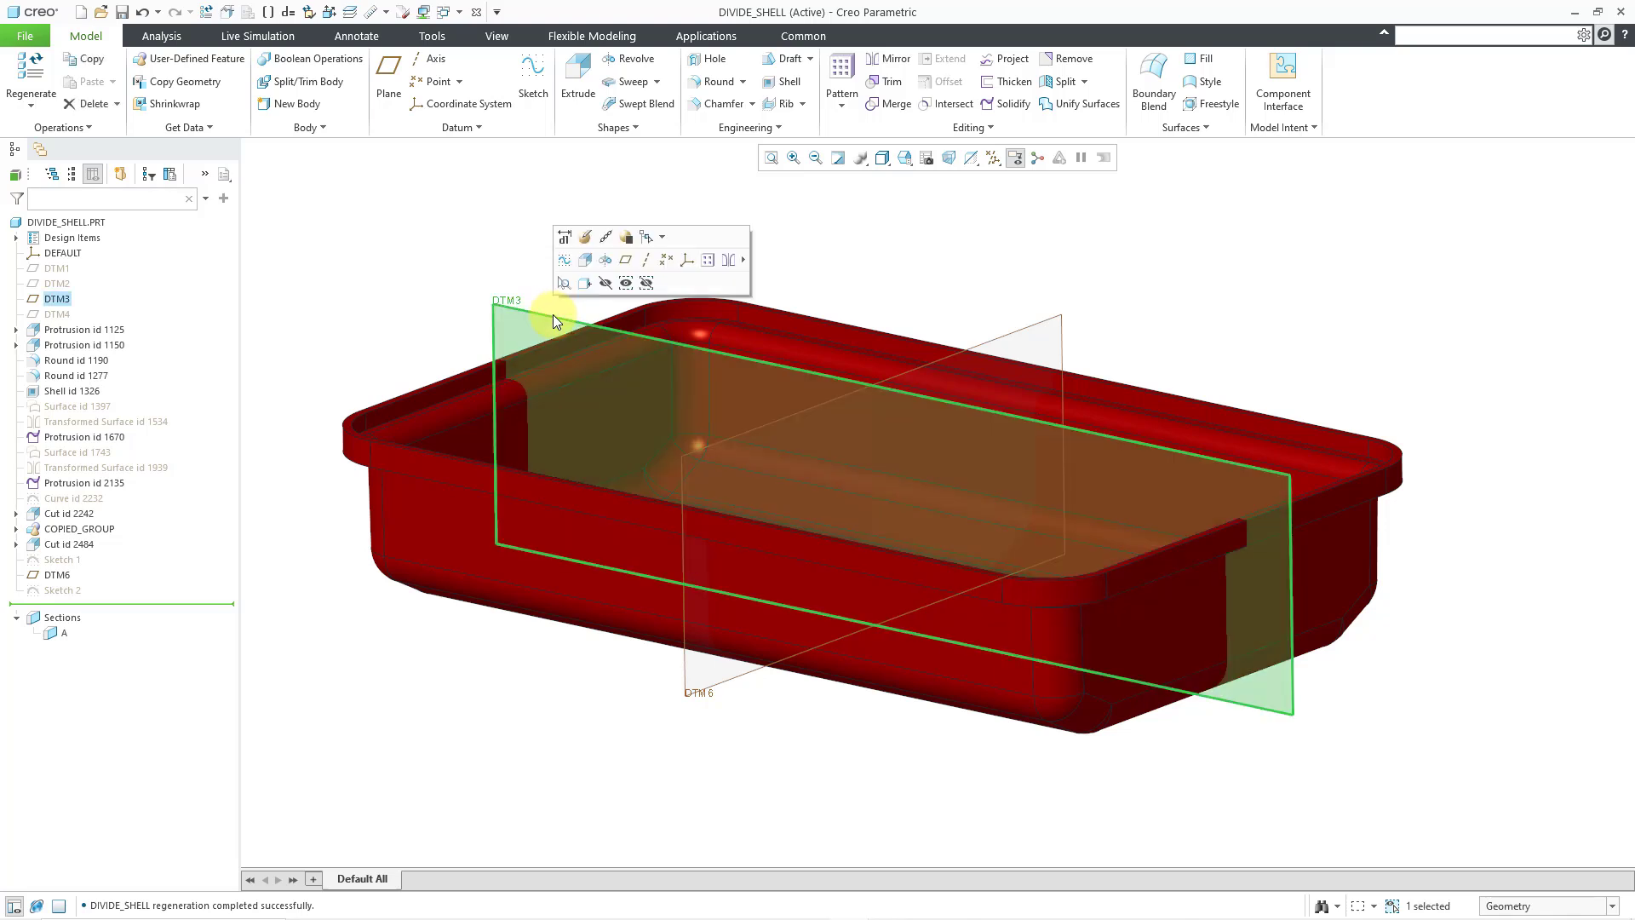
click(562, 267)
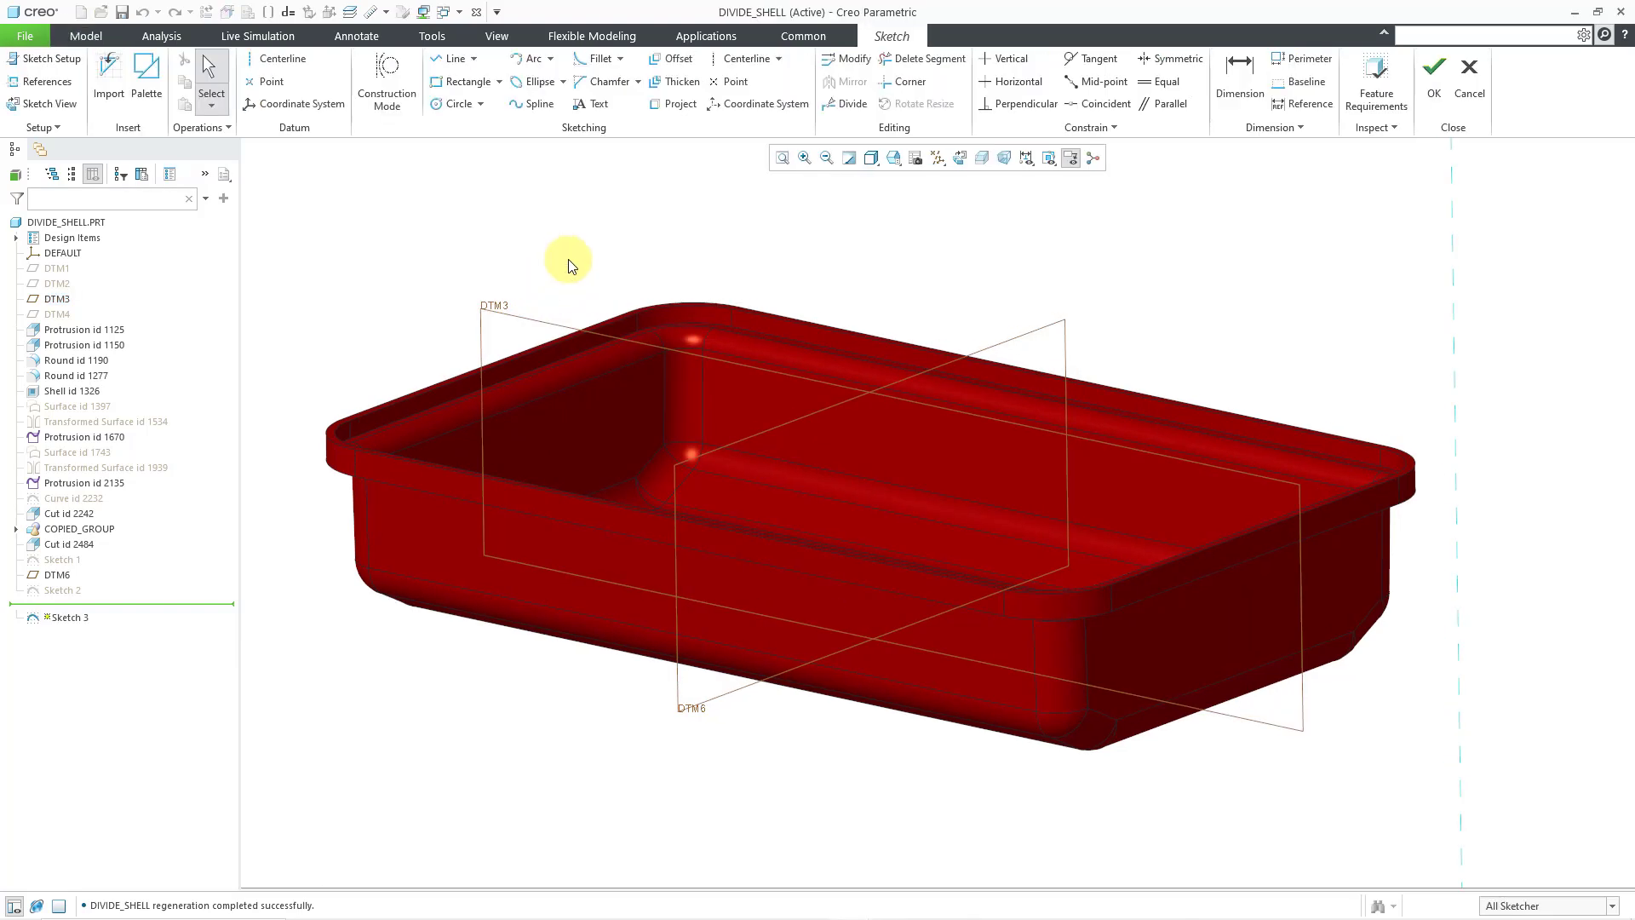
right_click(570, 258)
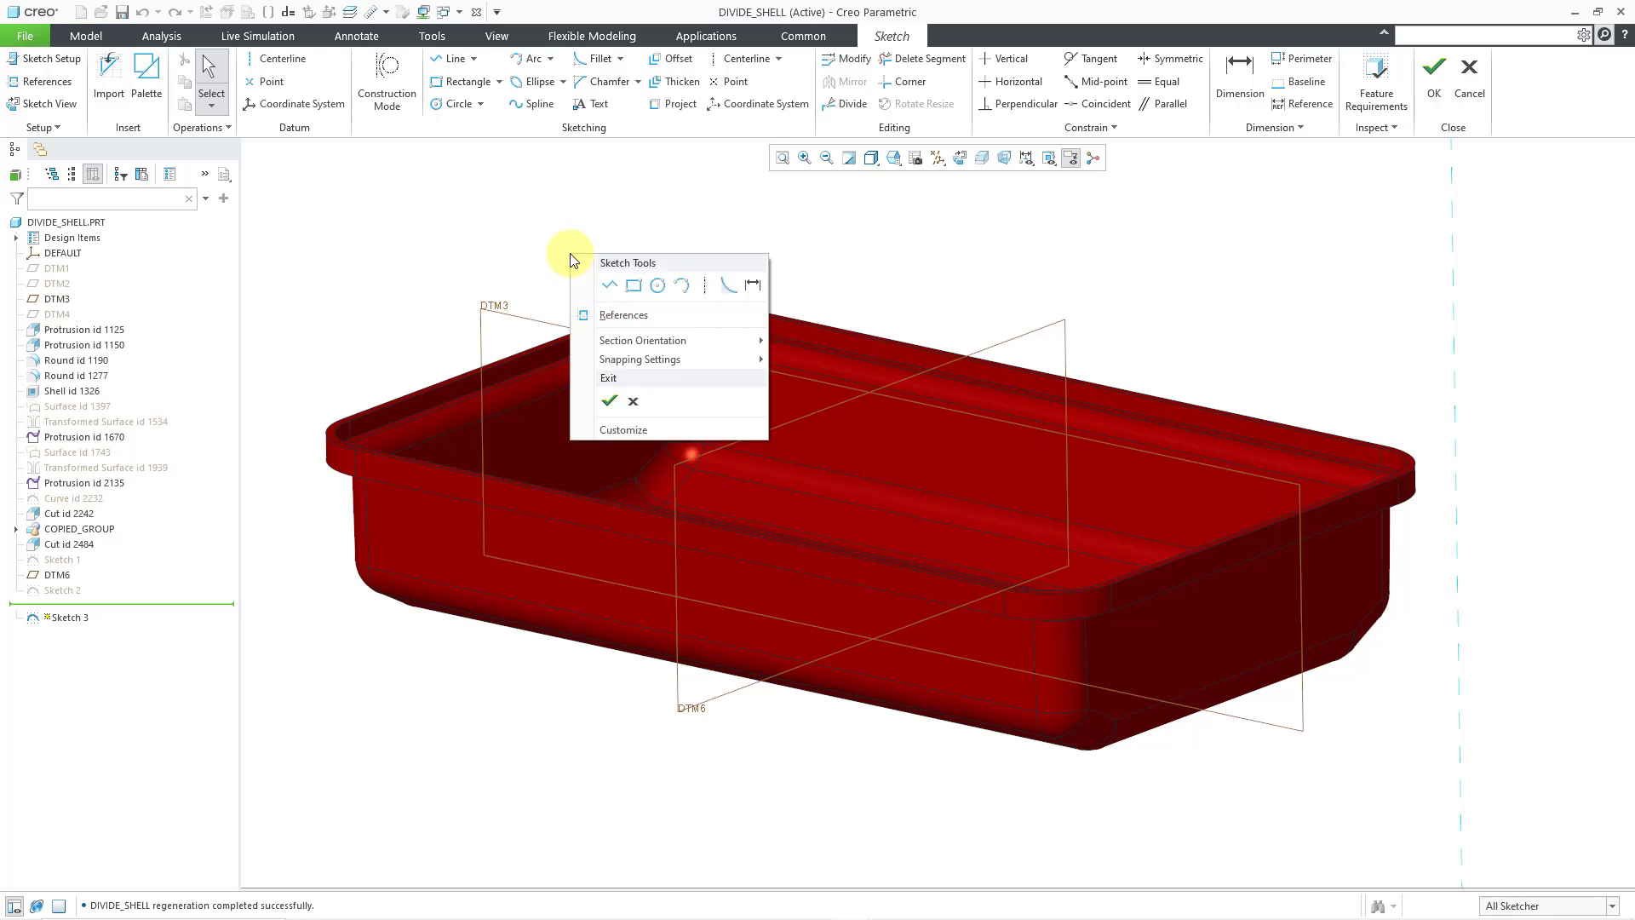
click(621, 316)
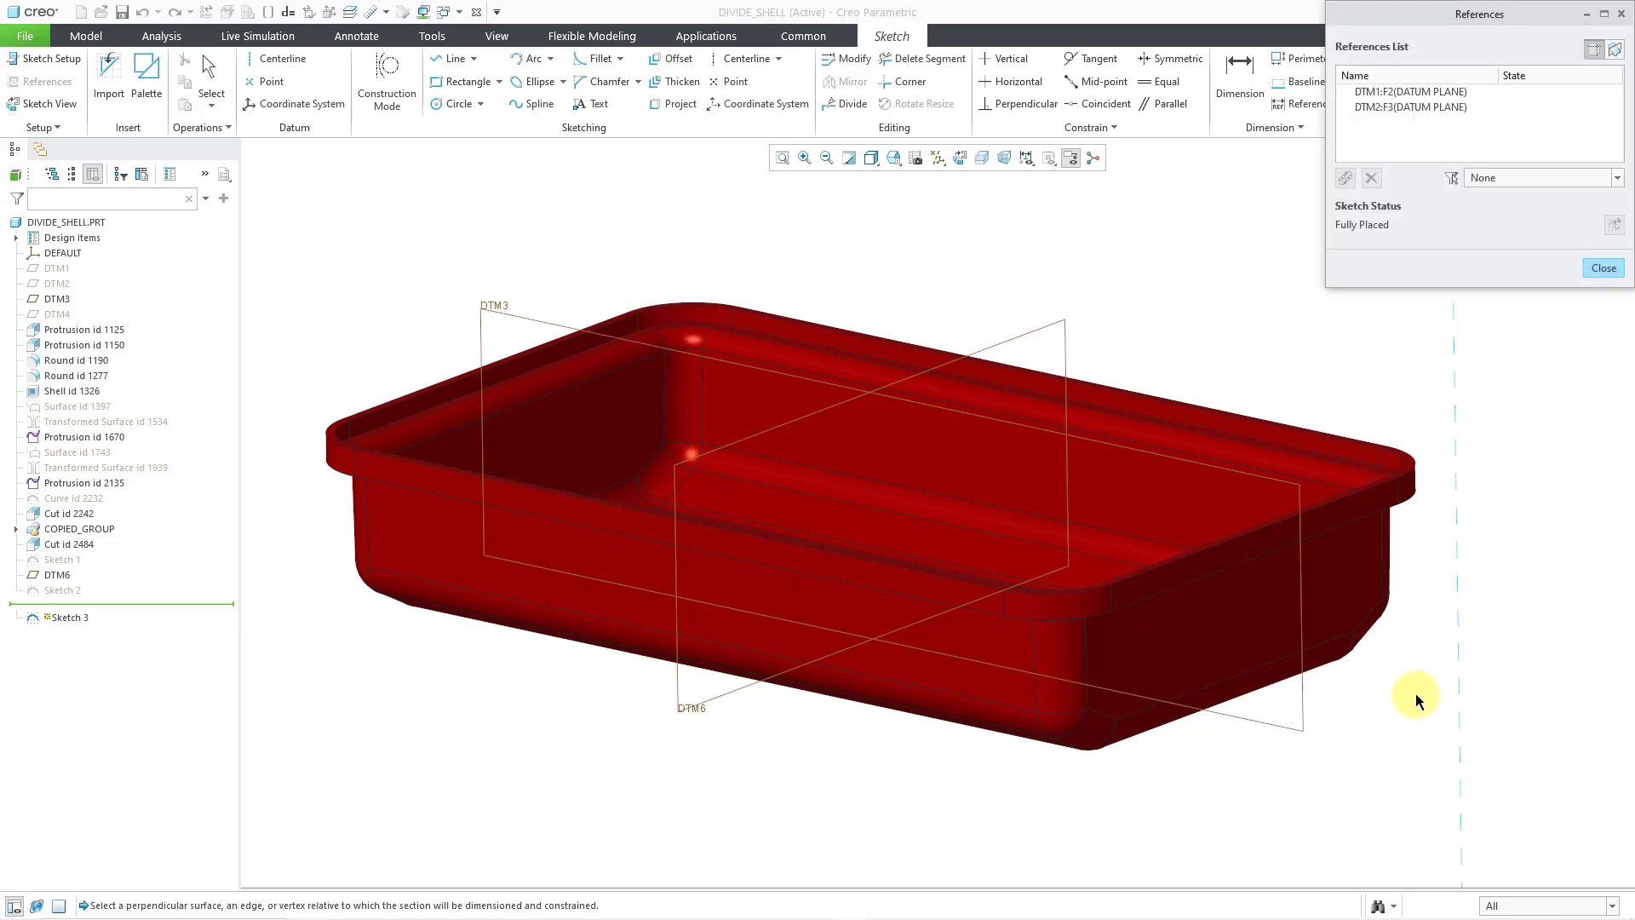
scroll(1279, 519, down, 5)
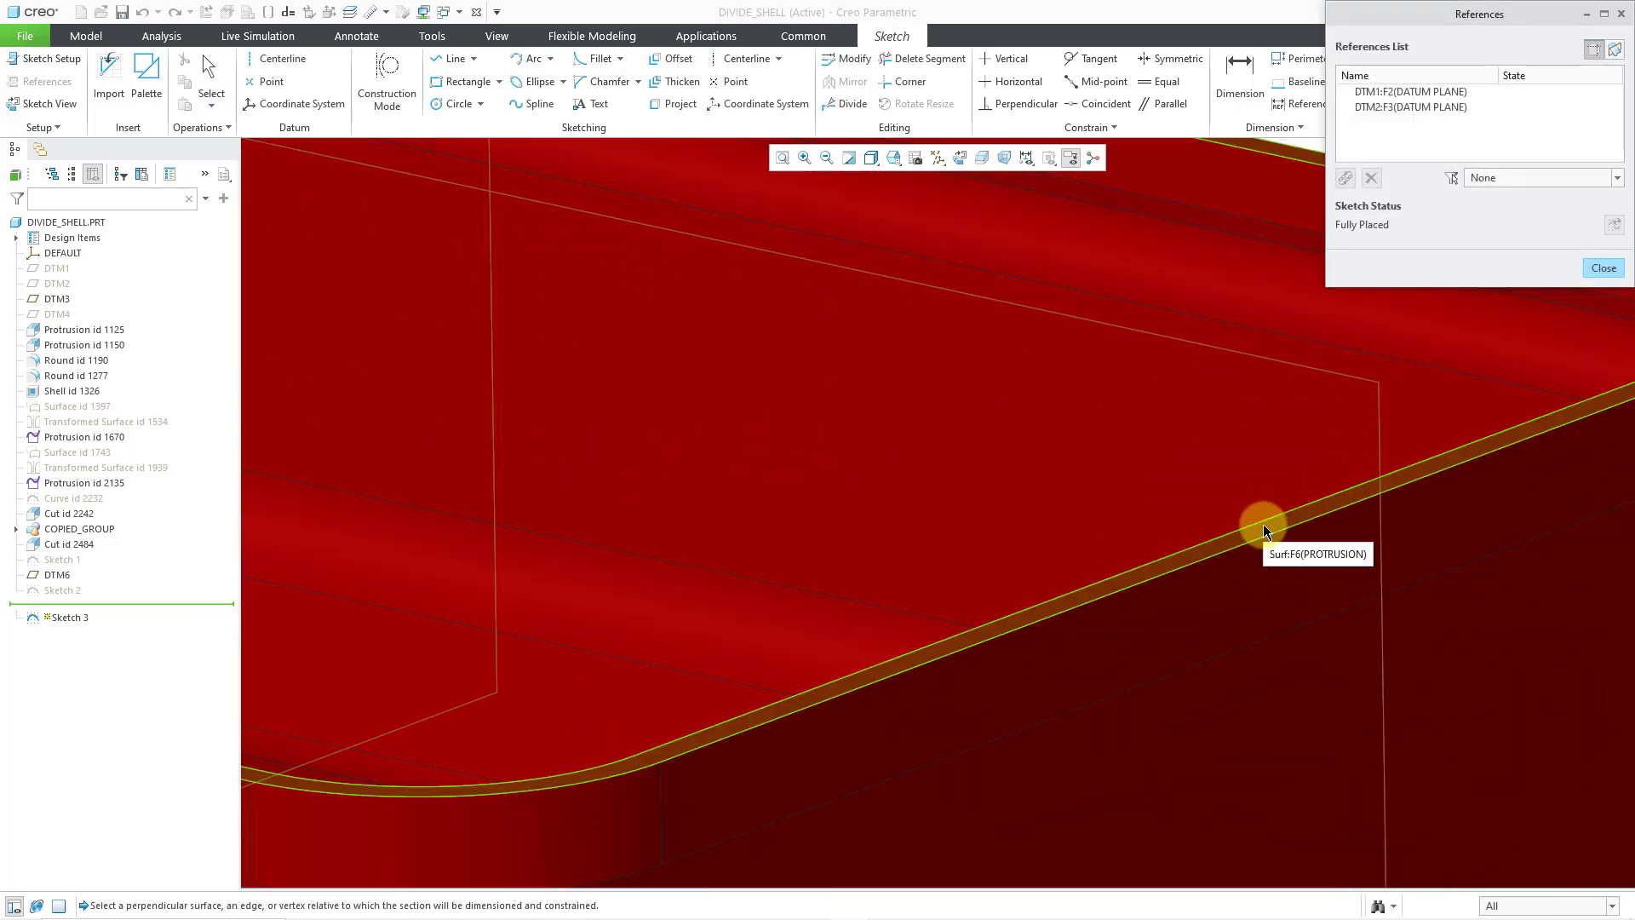
- Add two tray surfaces as sketch references, then hide the datum planes
click(1299, 560)
click(1383, 427)
click(1603, 269)
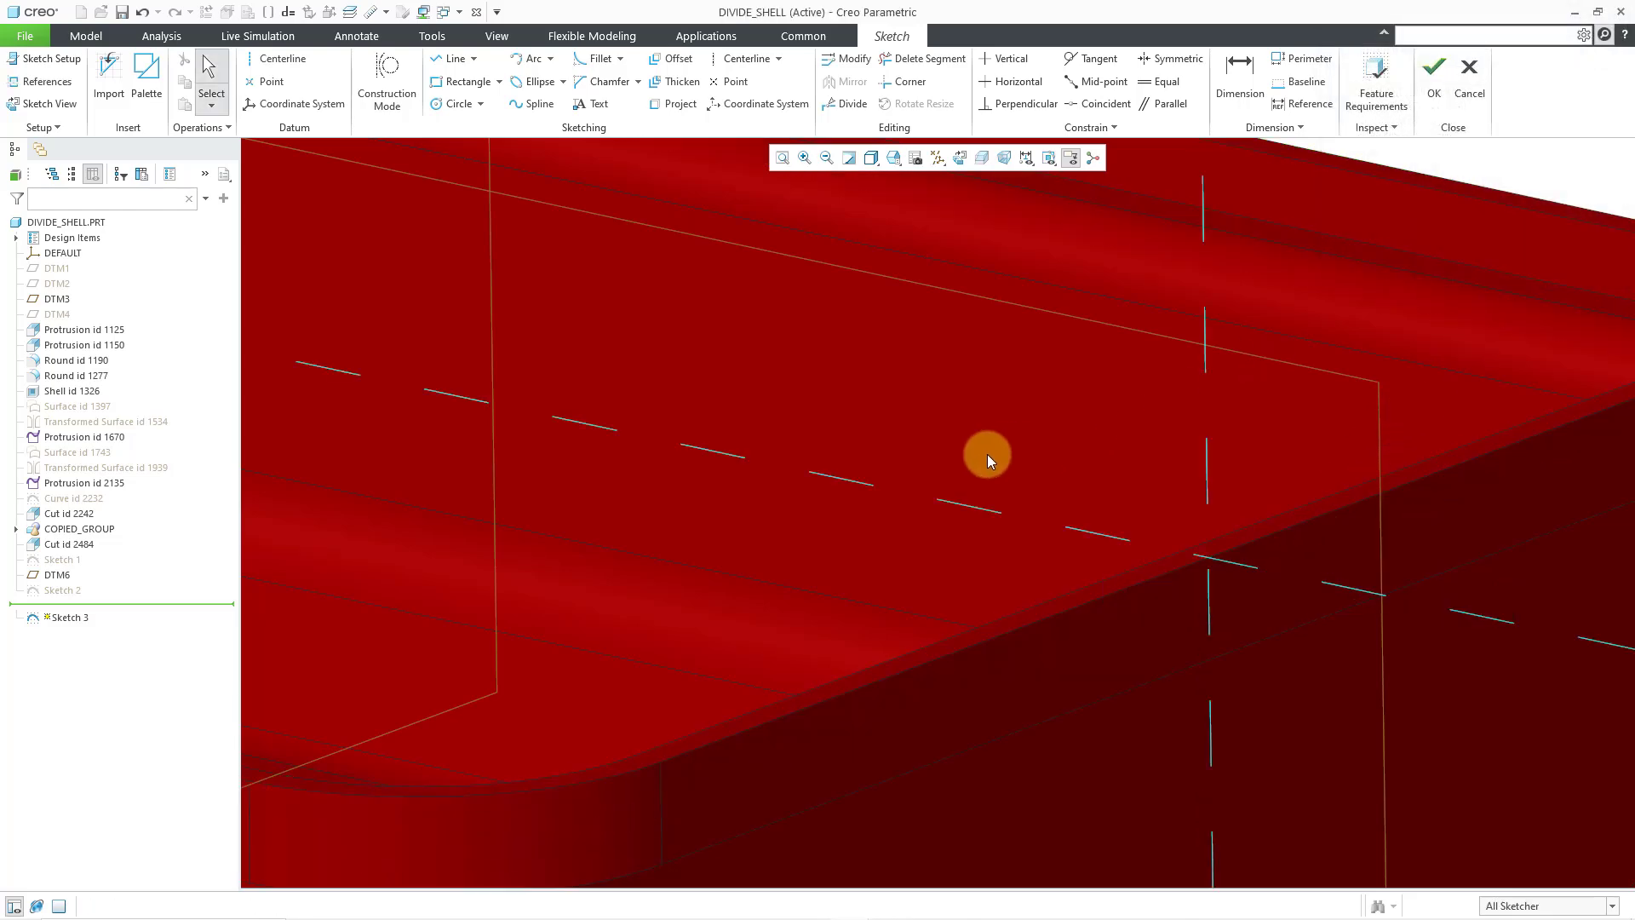
scroll(959, 458, up, 5)
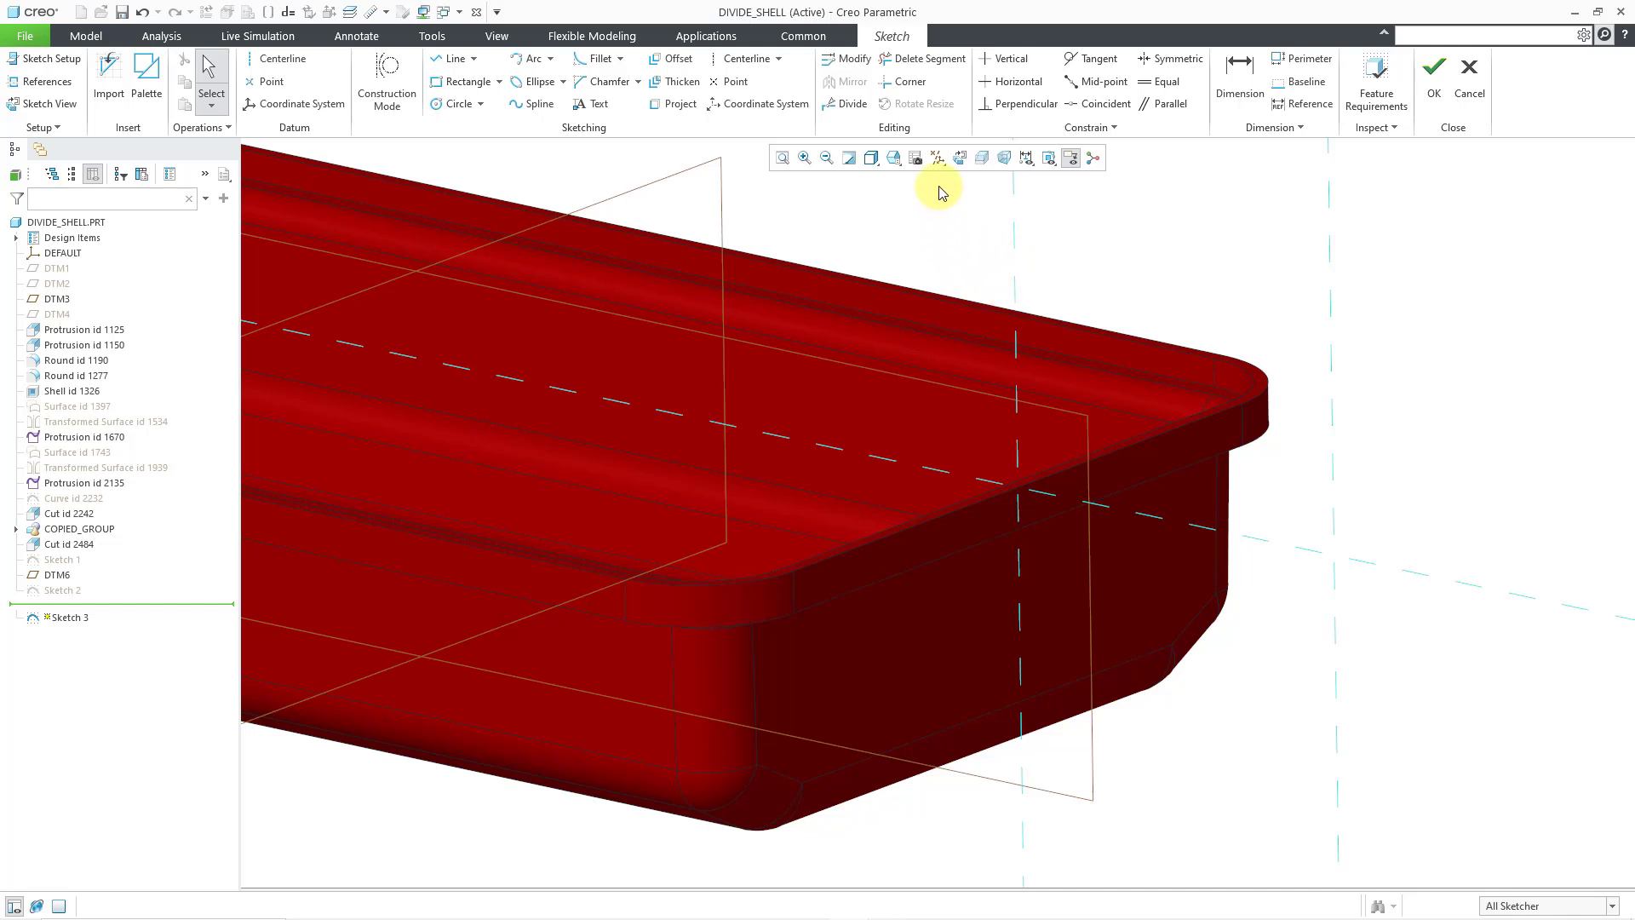
click(937, 157)
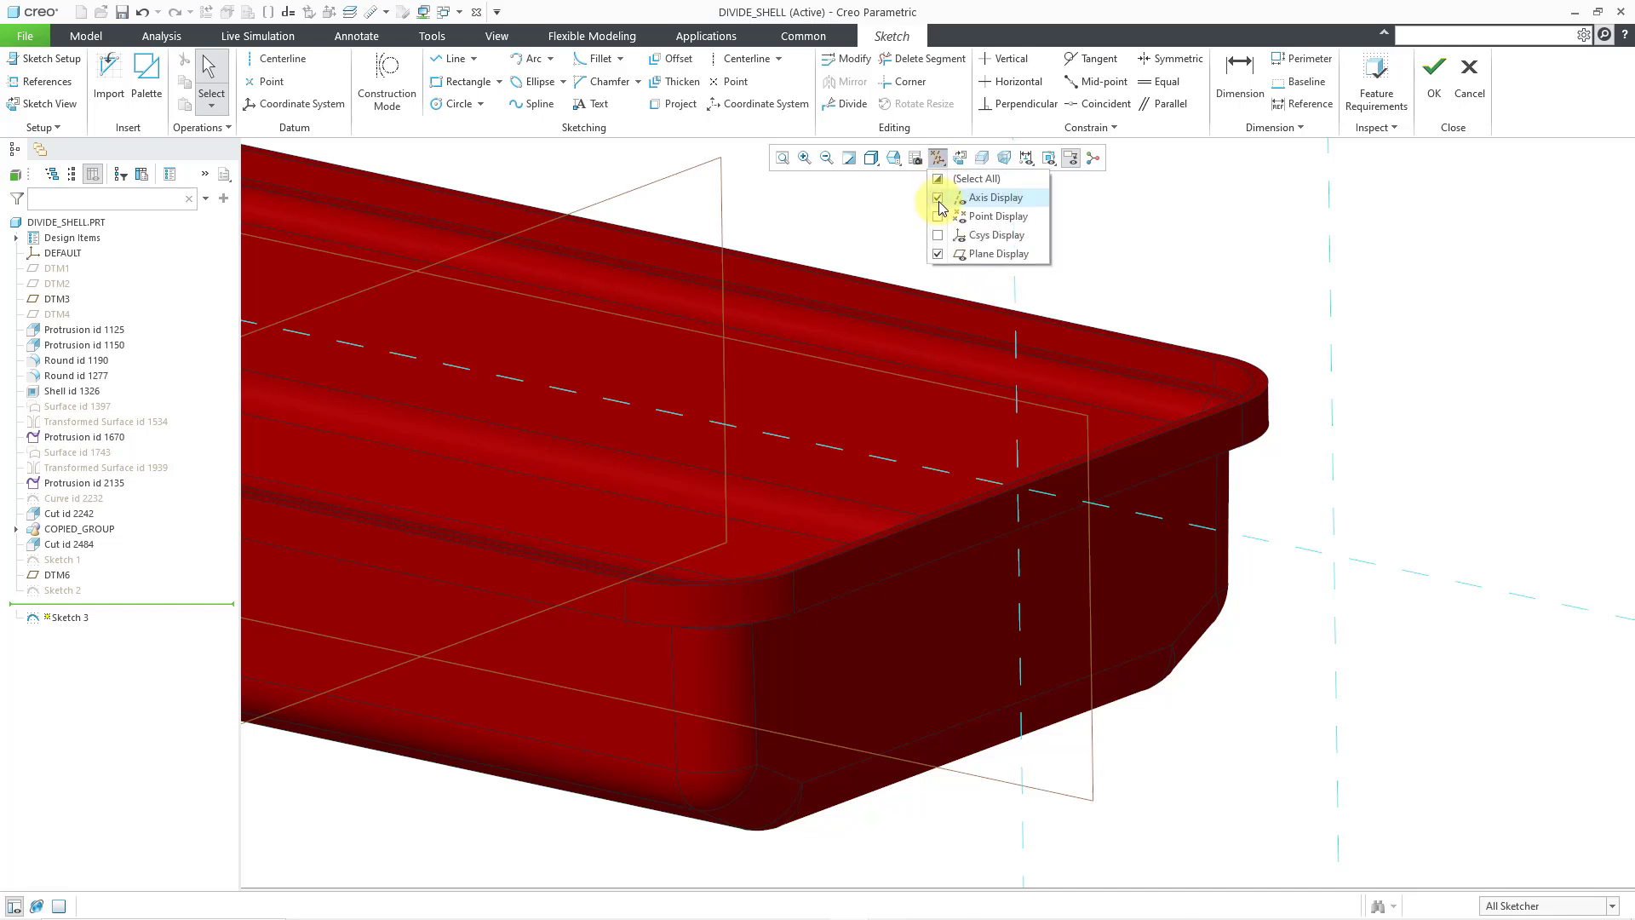
click(955, 254)
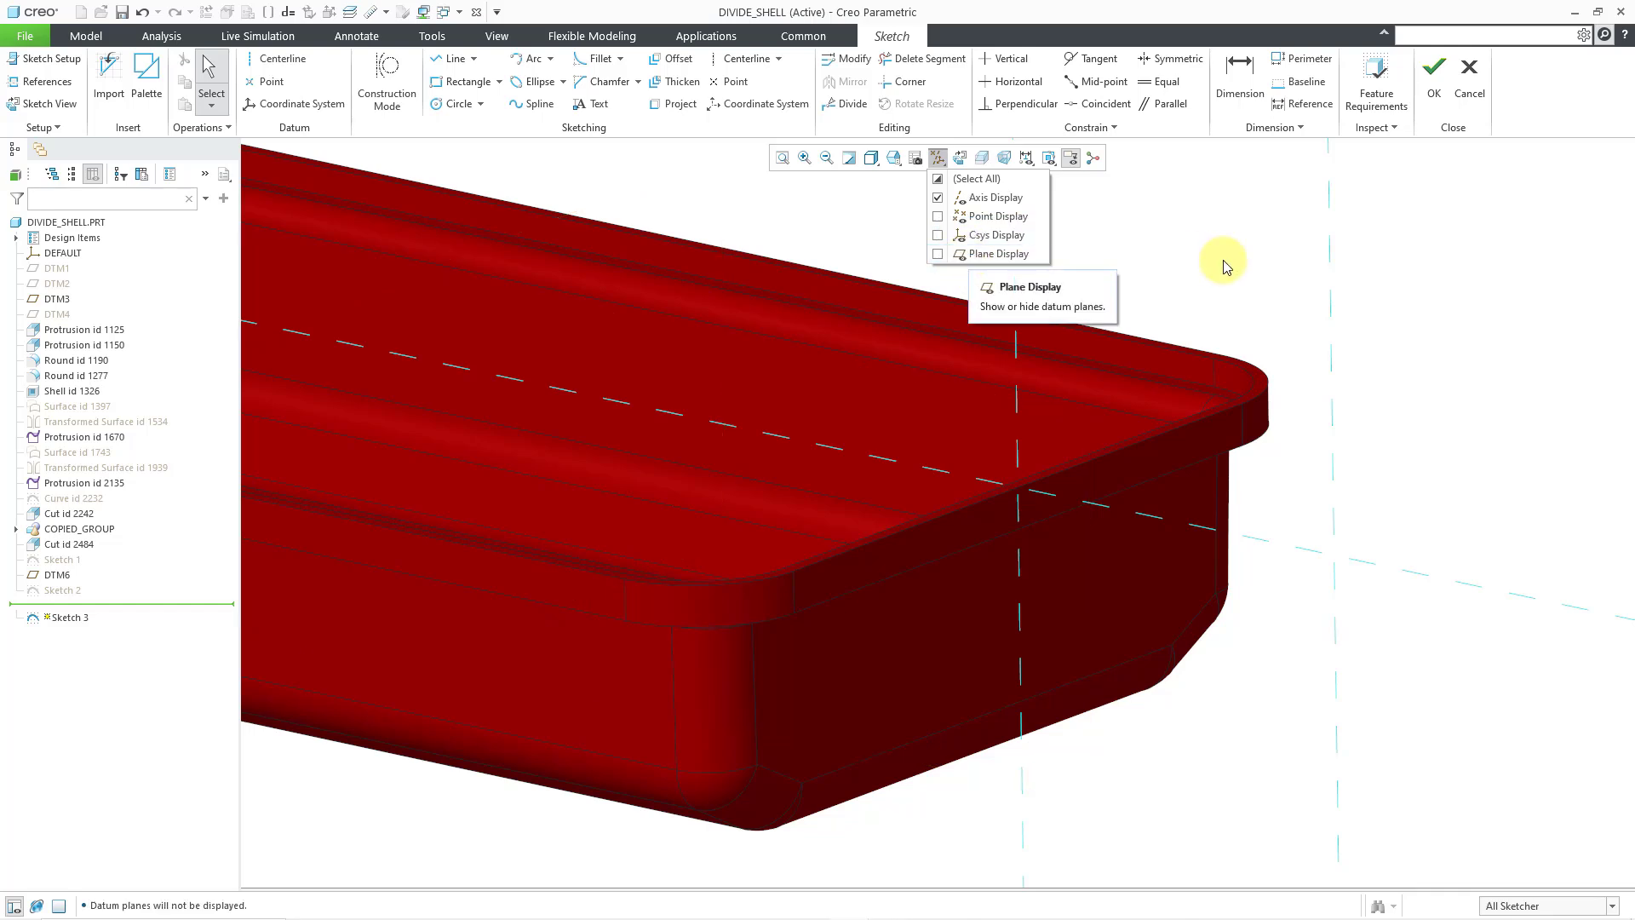
- Draw a line from the reference corner up toward the rim at 135°
right_click(1156, 250)
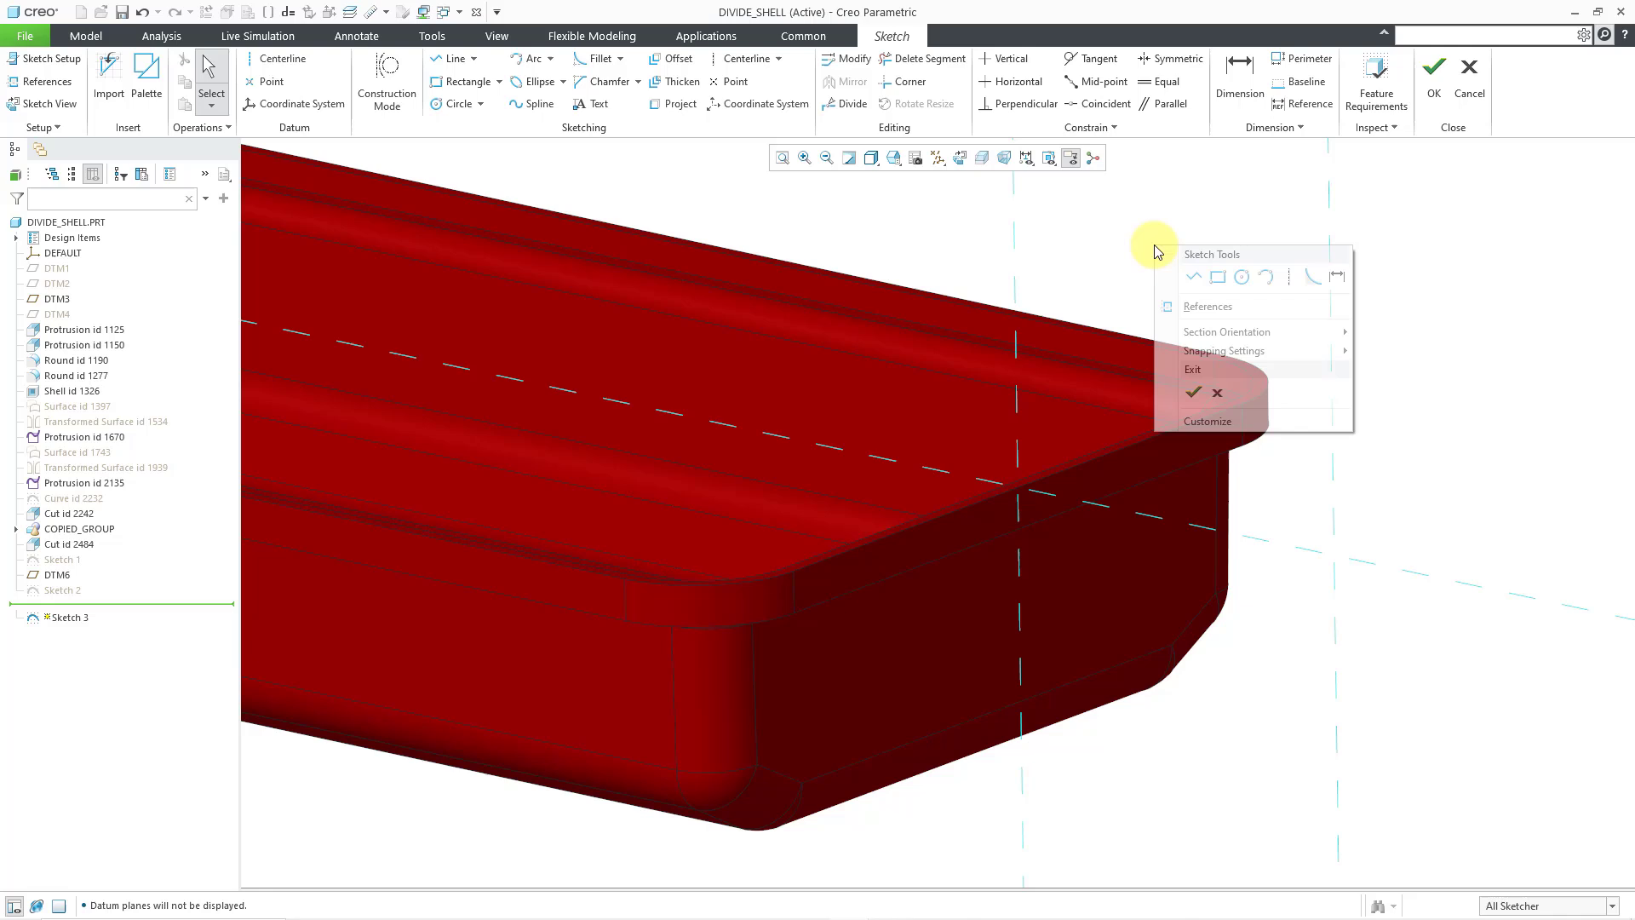
click(1190, 279)
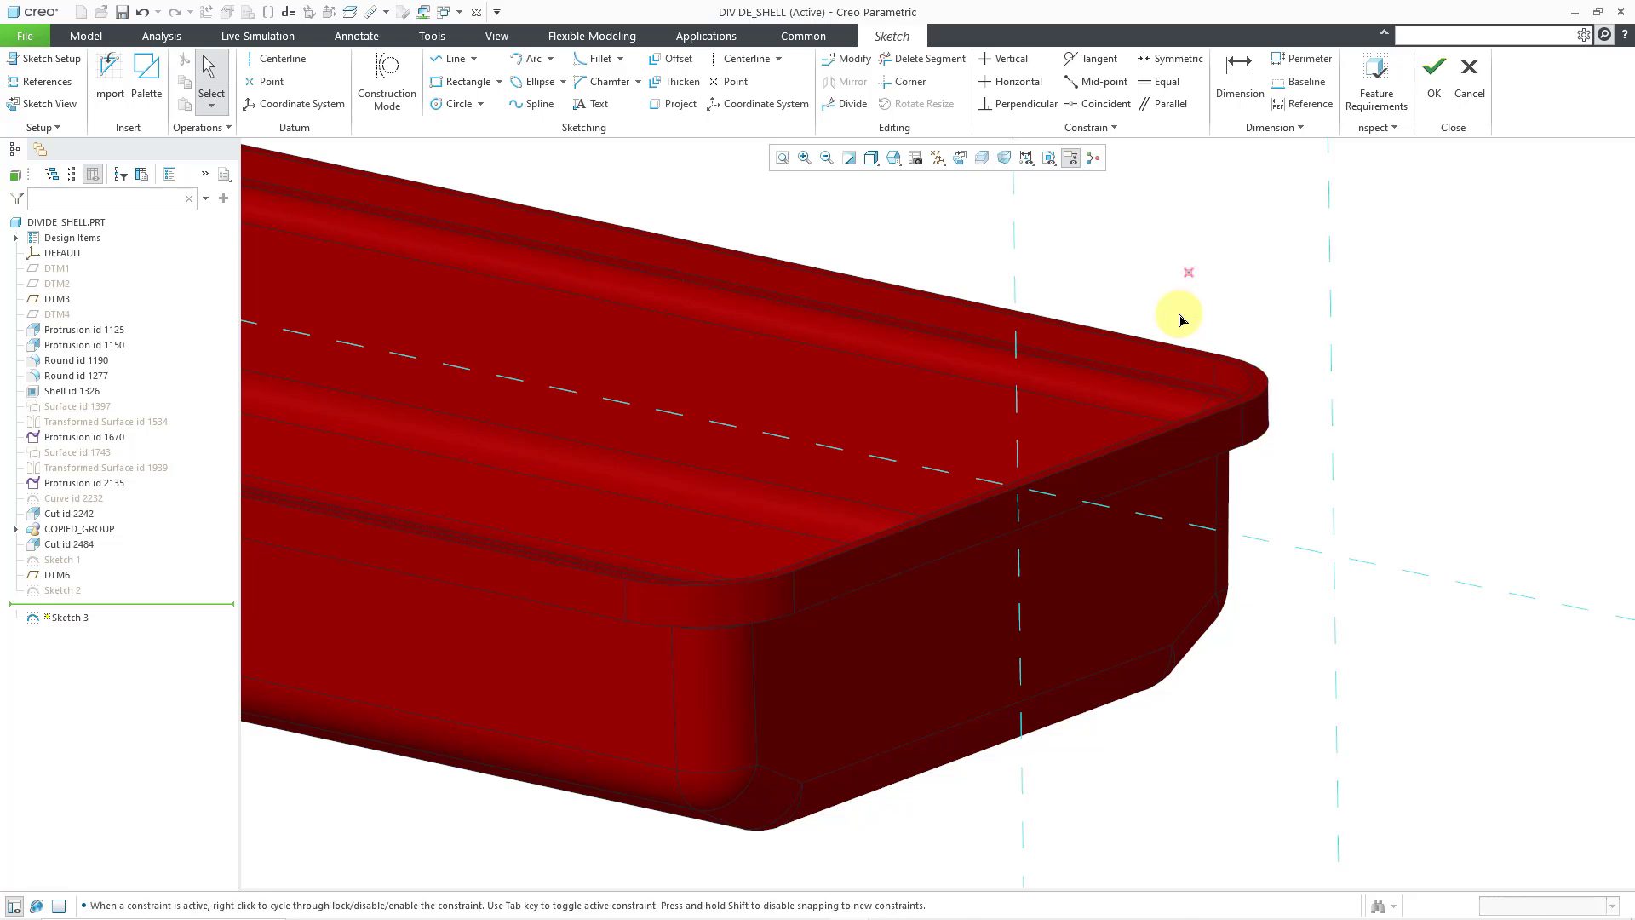
click(1020, 489)
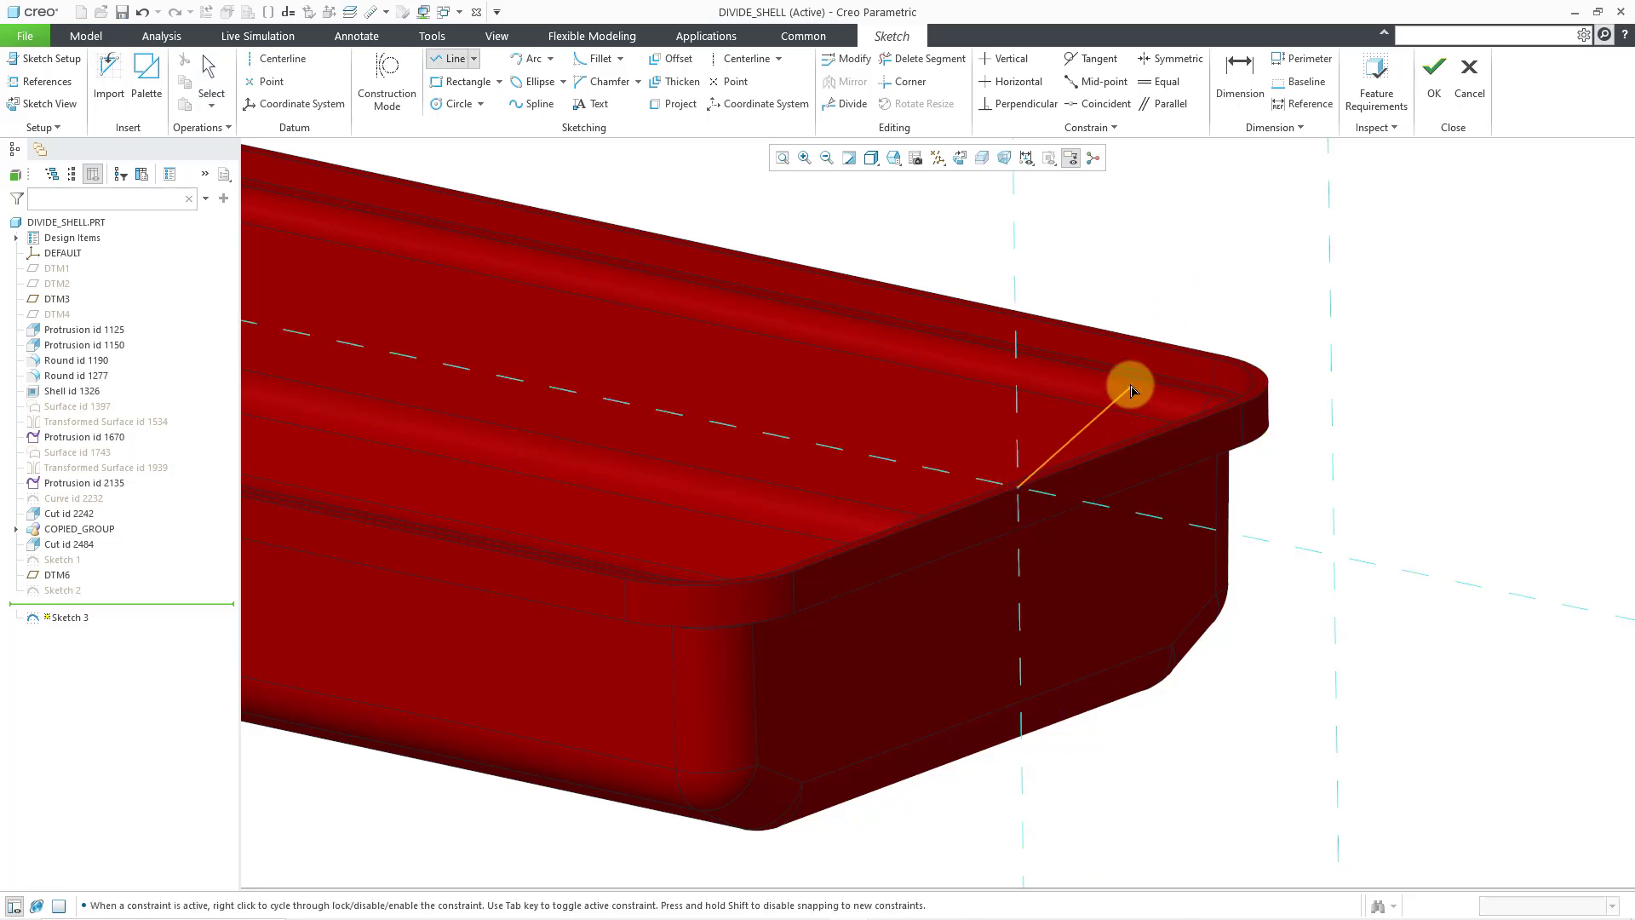
click(1131, 390)
middle_click(1252, 273)
middle_click(1252, 273)
double_click(1026, 460)
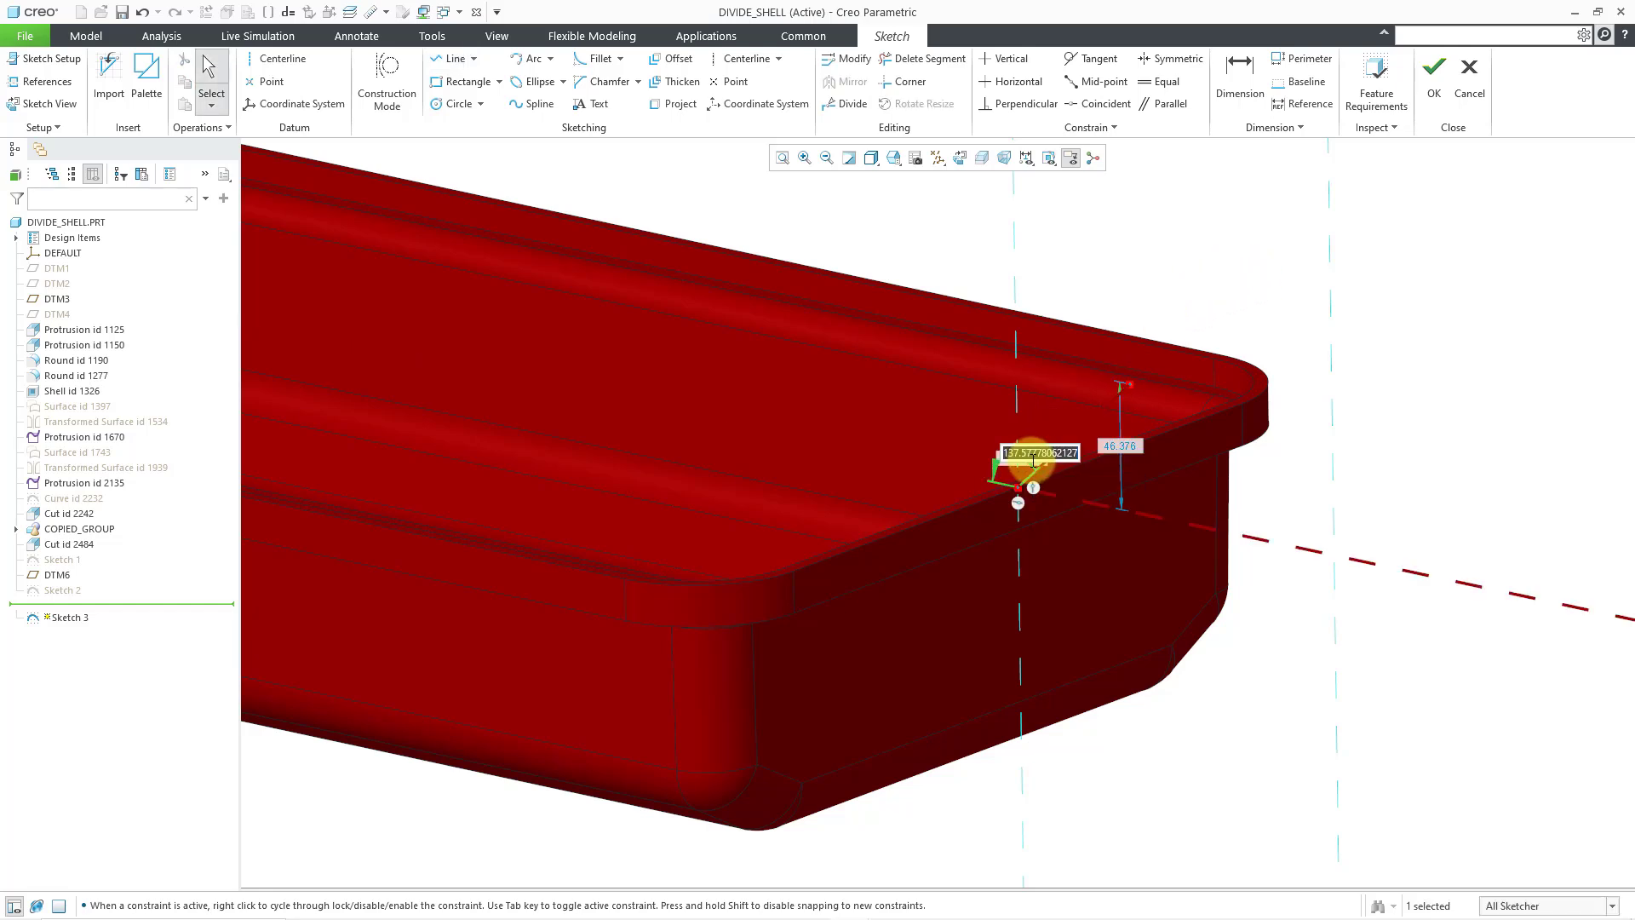
text(135)
key(Return)
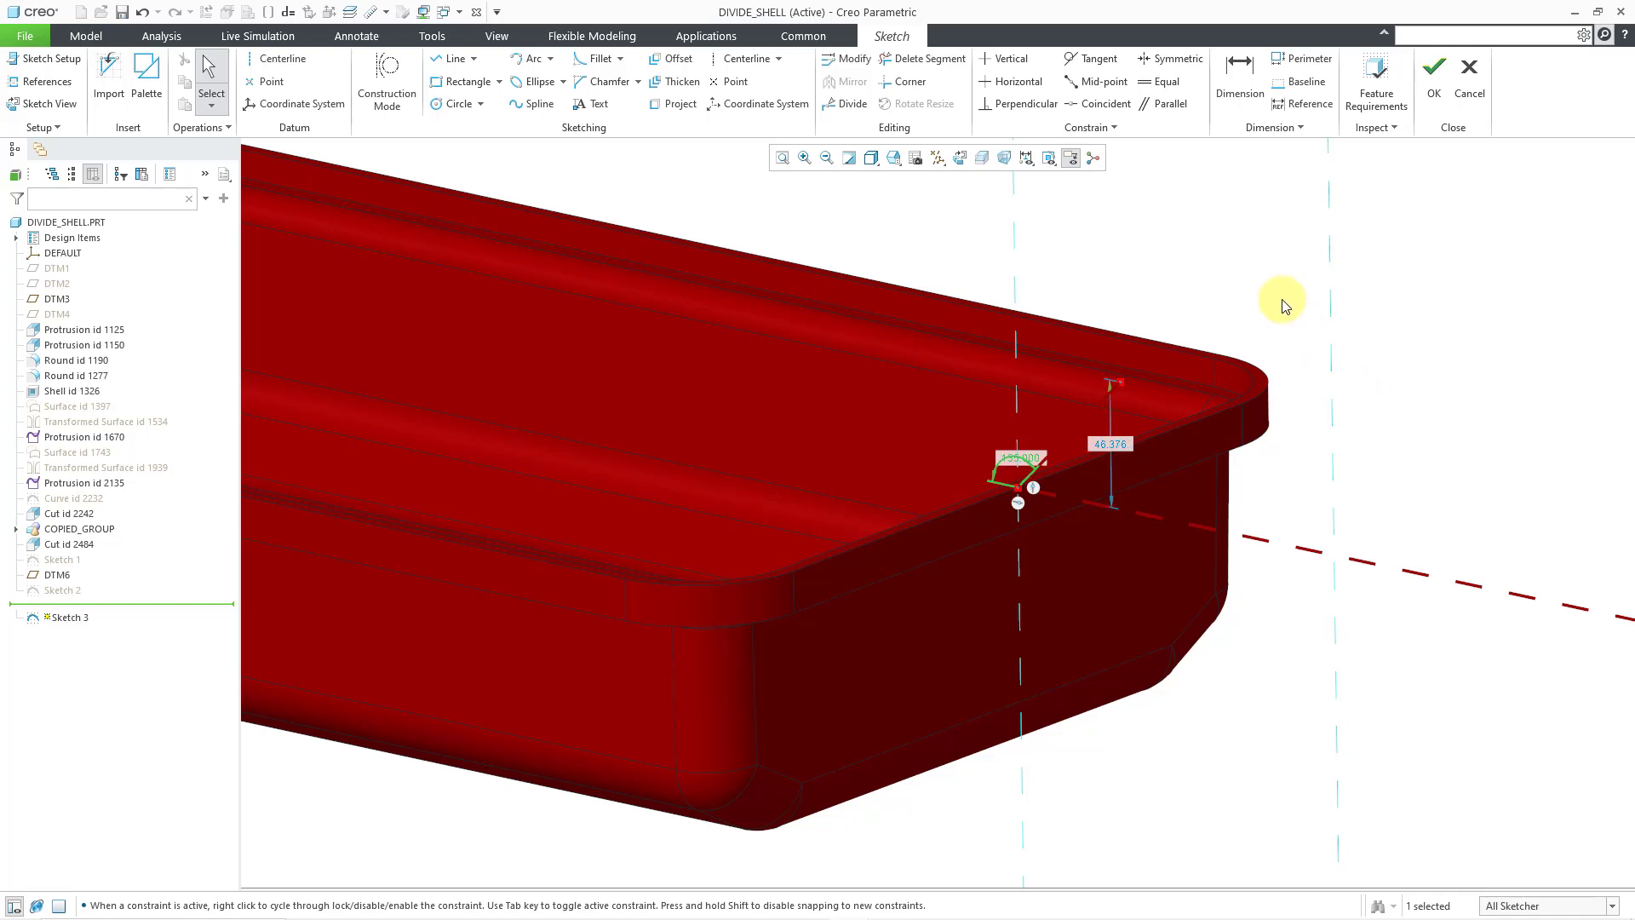
- Dimension the line's length to 60 and accept Sketch 3
click(1240, 89)
click(1071, 428)
middle_click(1037, 408)
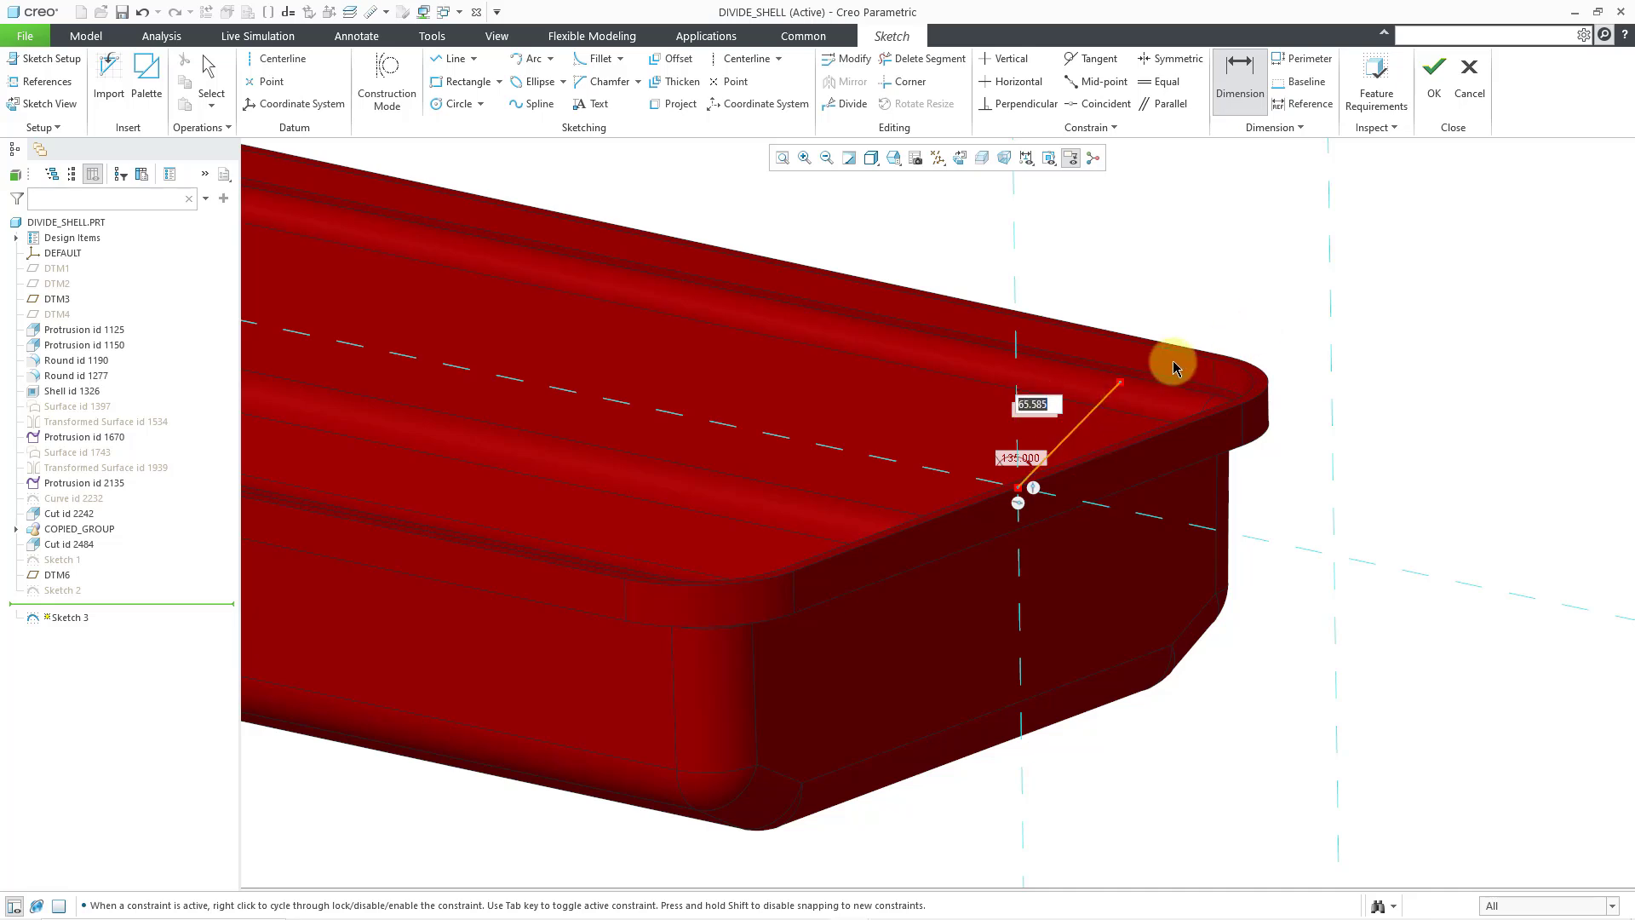
text(60)
key(Return)
click(1432, 89)
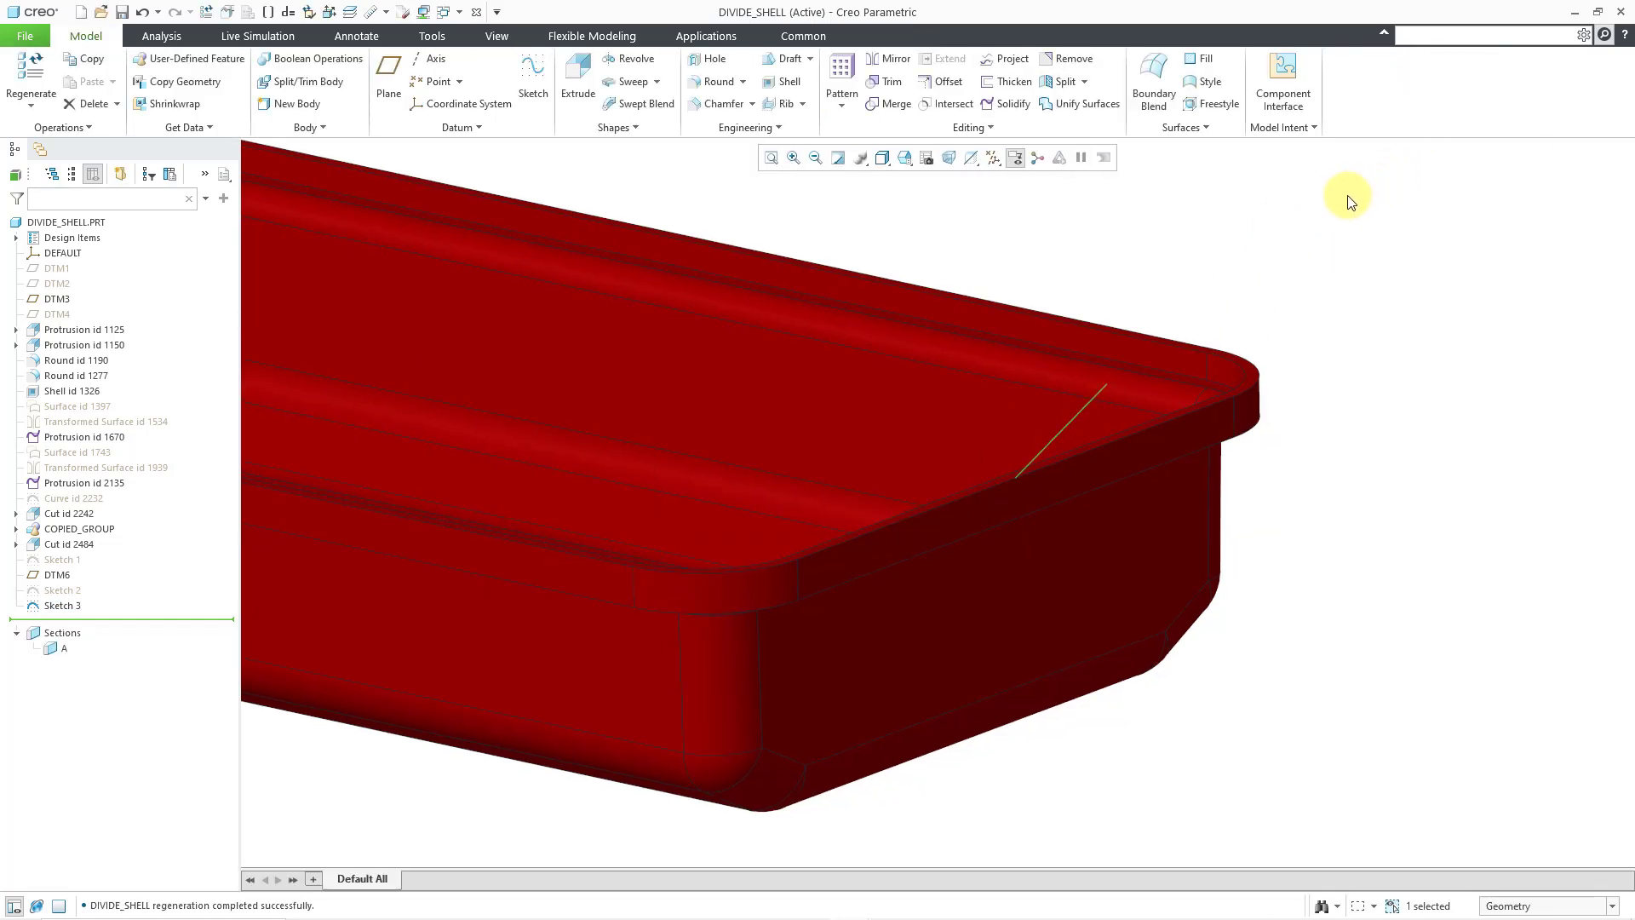
- Extrude Sketch 3 as a surface with Symmetric depth set to 200
click(579, 109)
mouse_move(1063, 290)
middle_down()
mouse_move(1079, 274)
mouse_move(1078, 294)
middle_up()
middle_drag(1139, 441, 1106, 412)
scroll(1045, 439, up, 1)
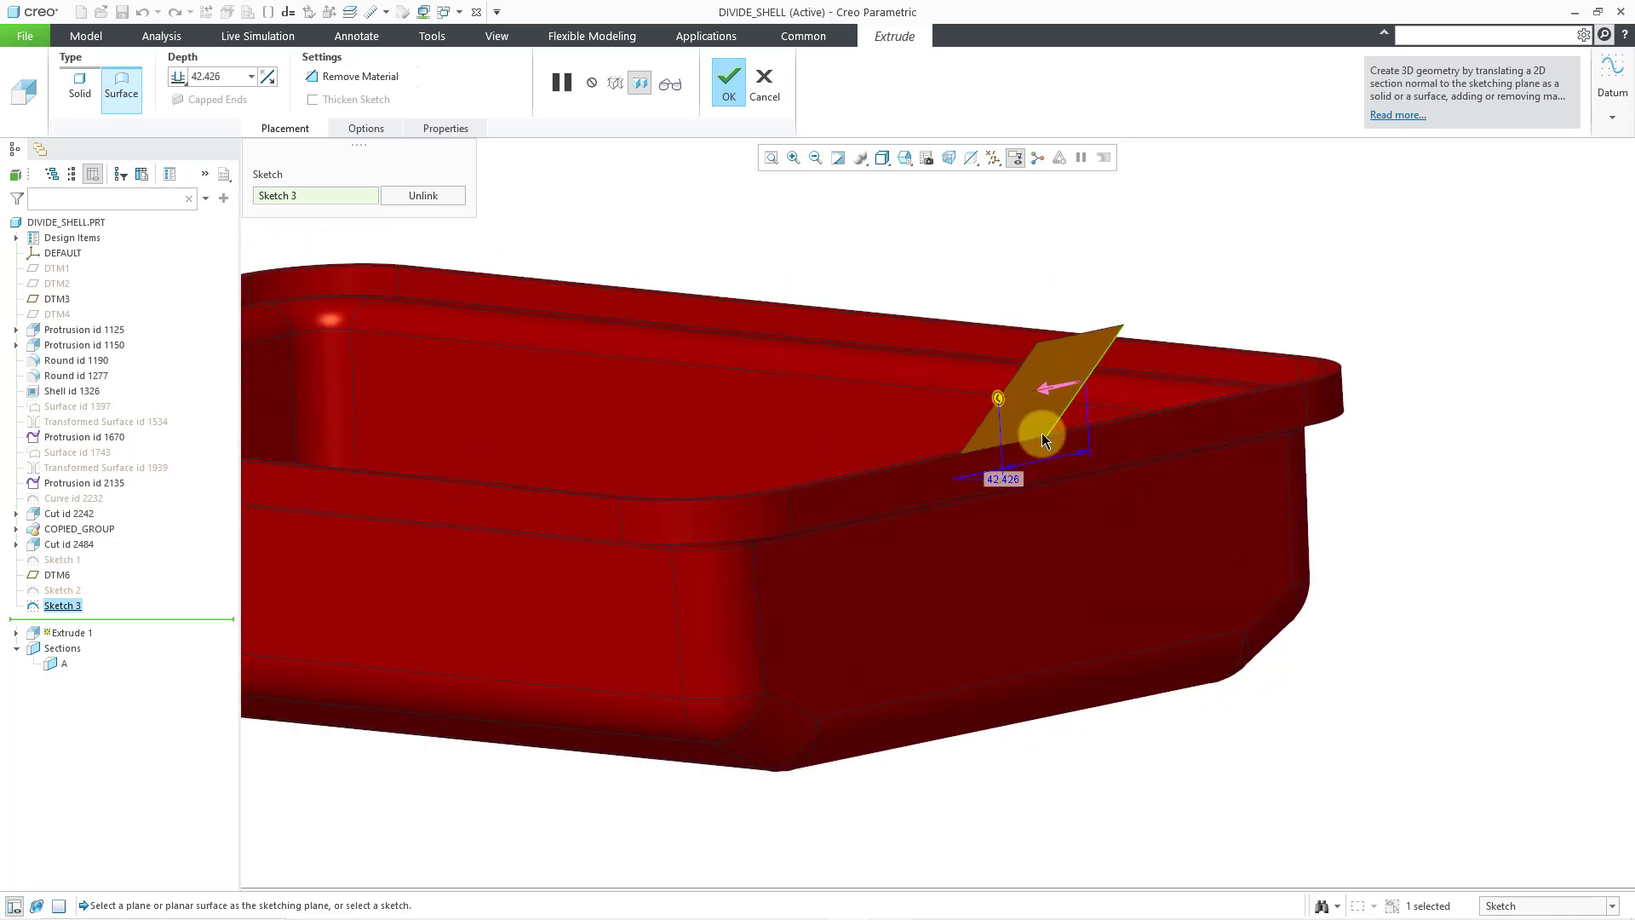
right_click(1000, 400)
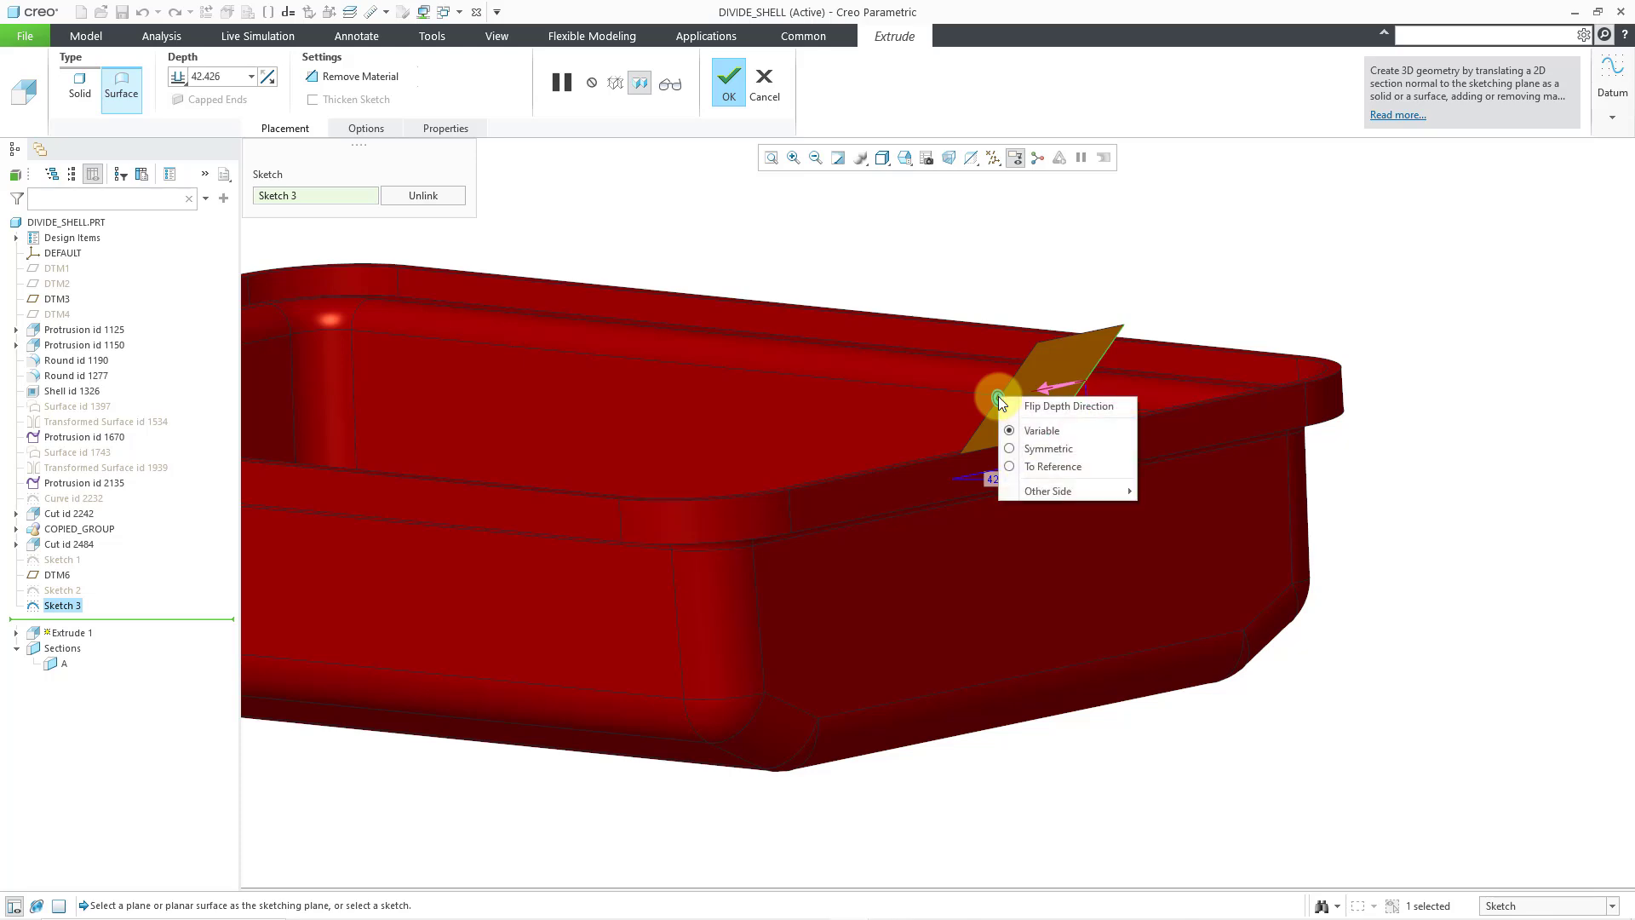
click(1042, 451)
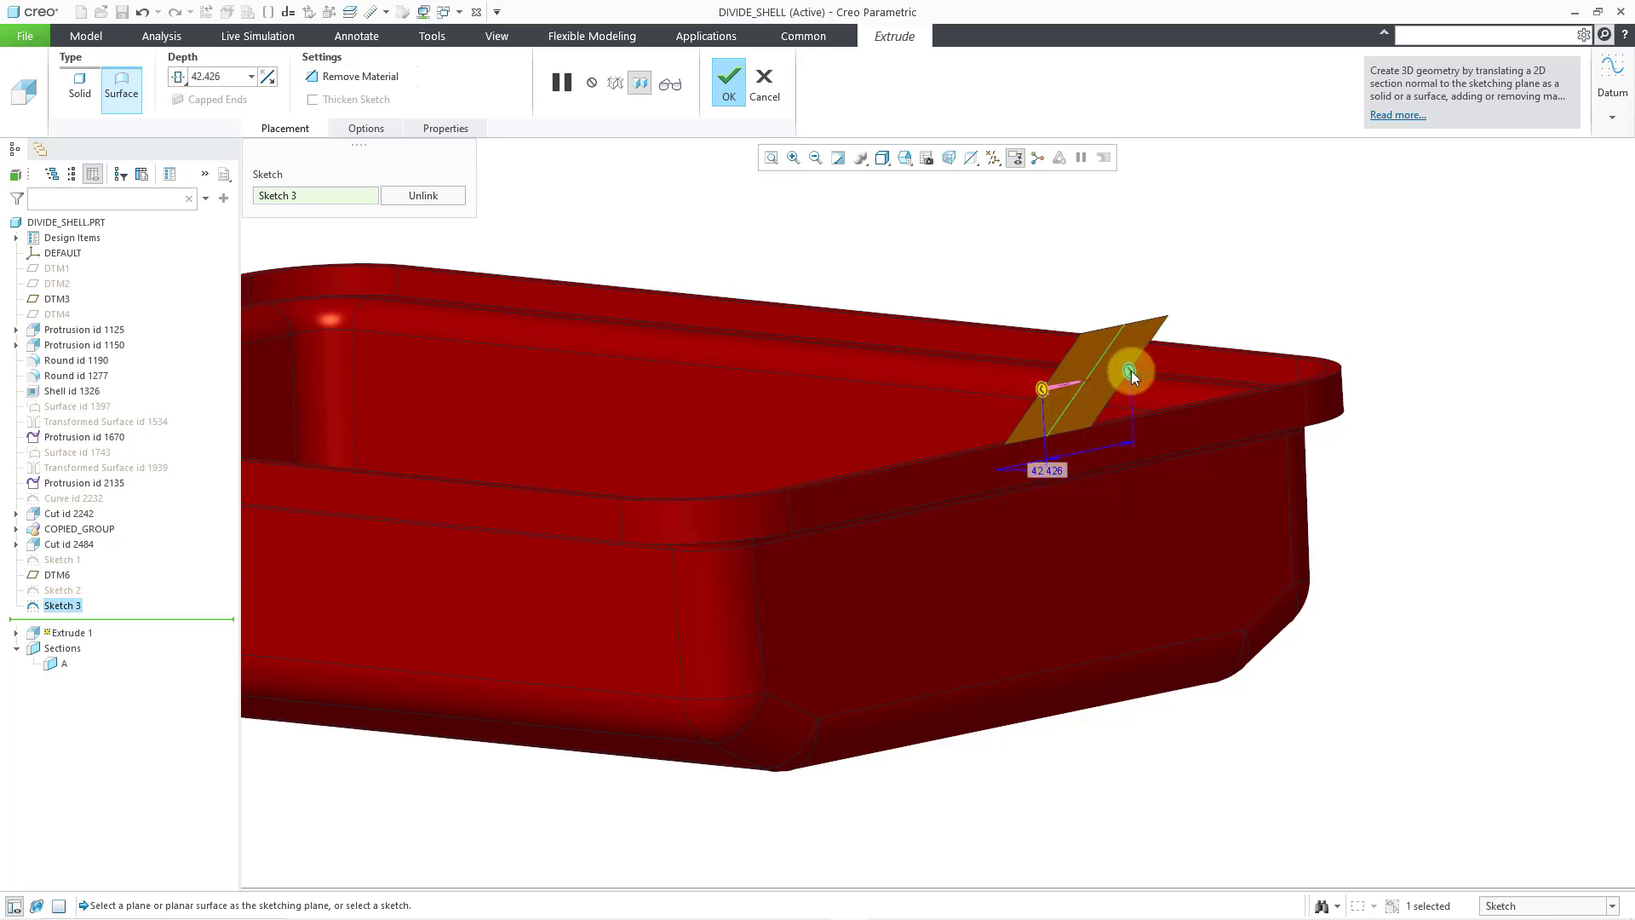
drag(1131, 370, 987, 478)
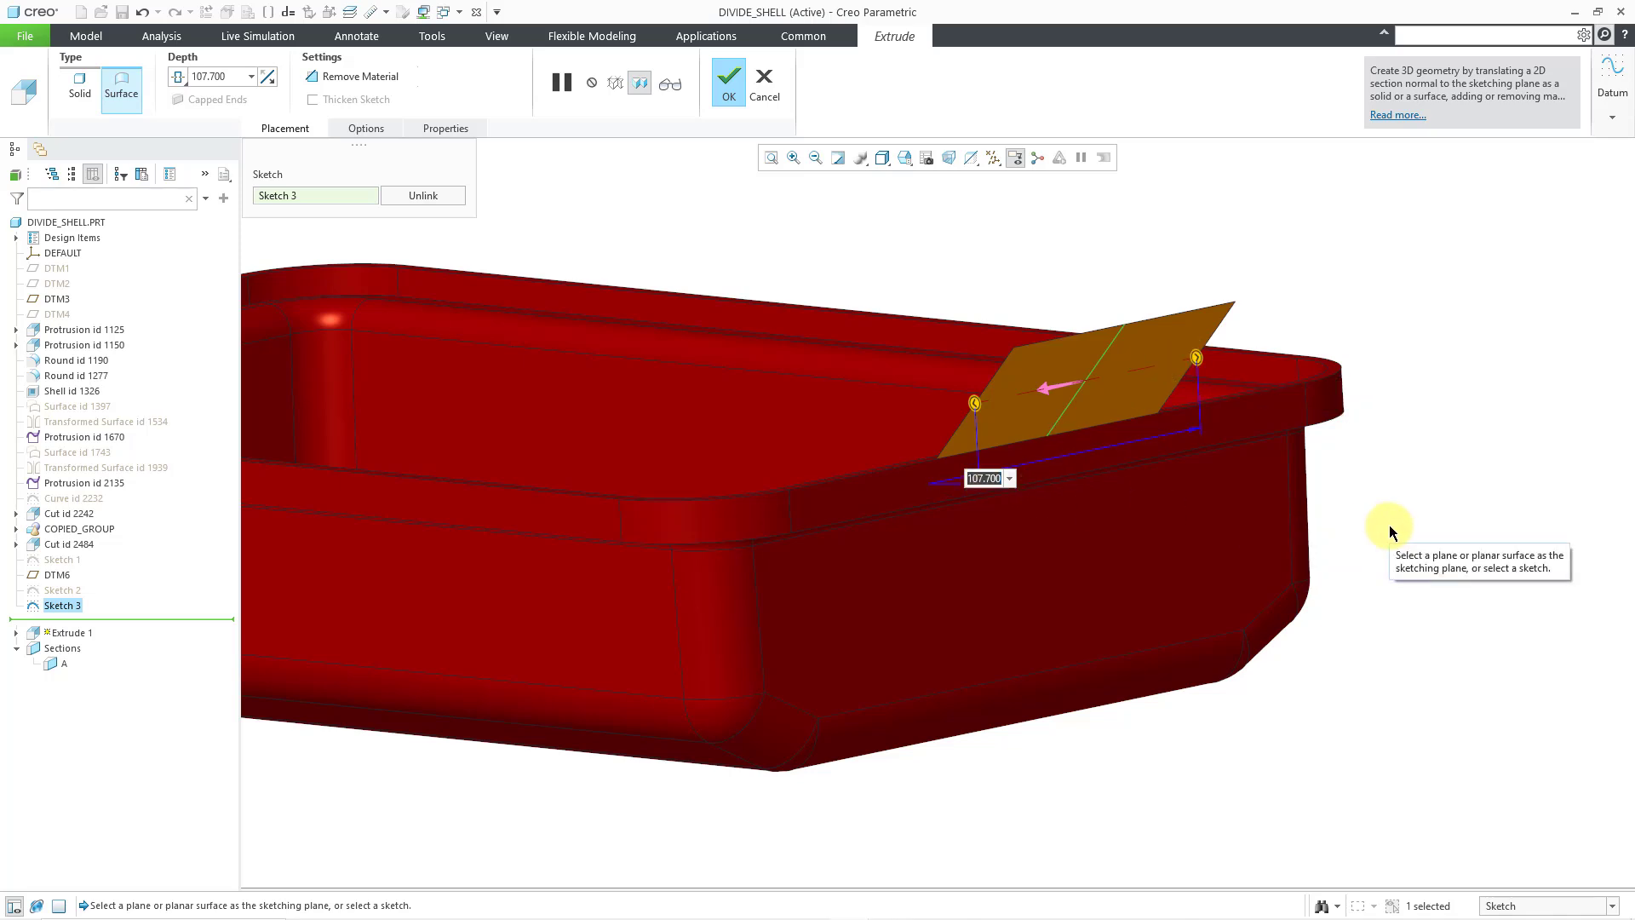
text(200)
key(Return)
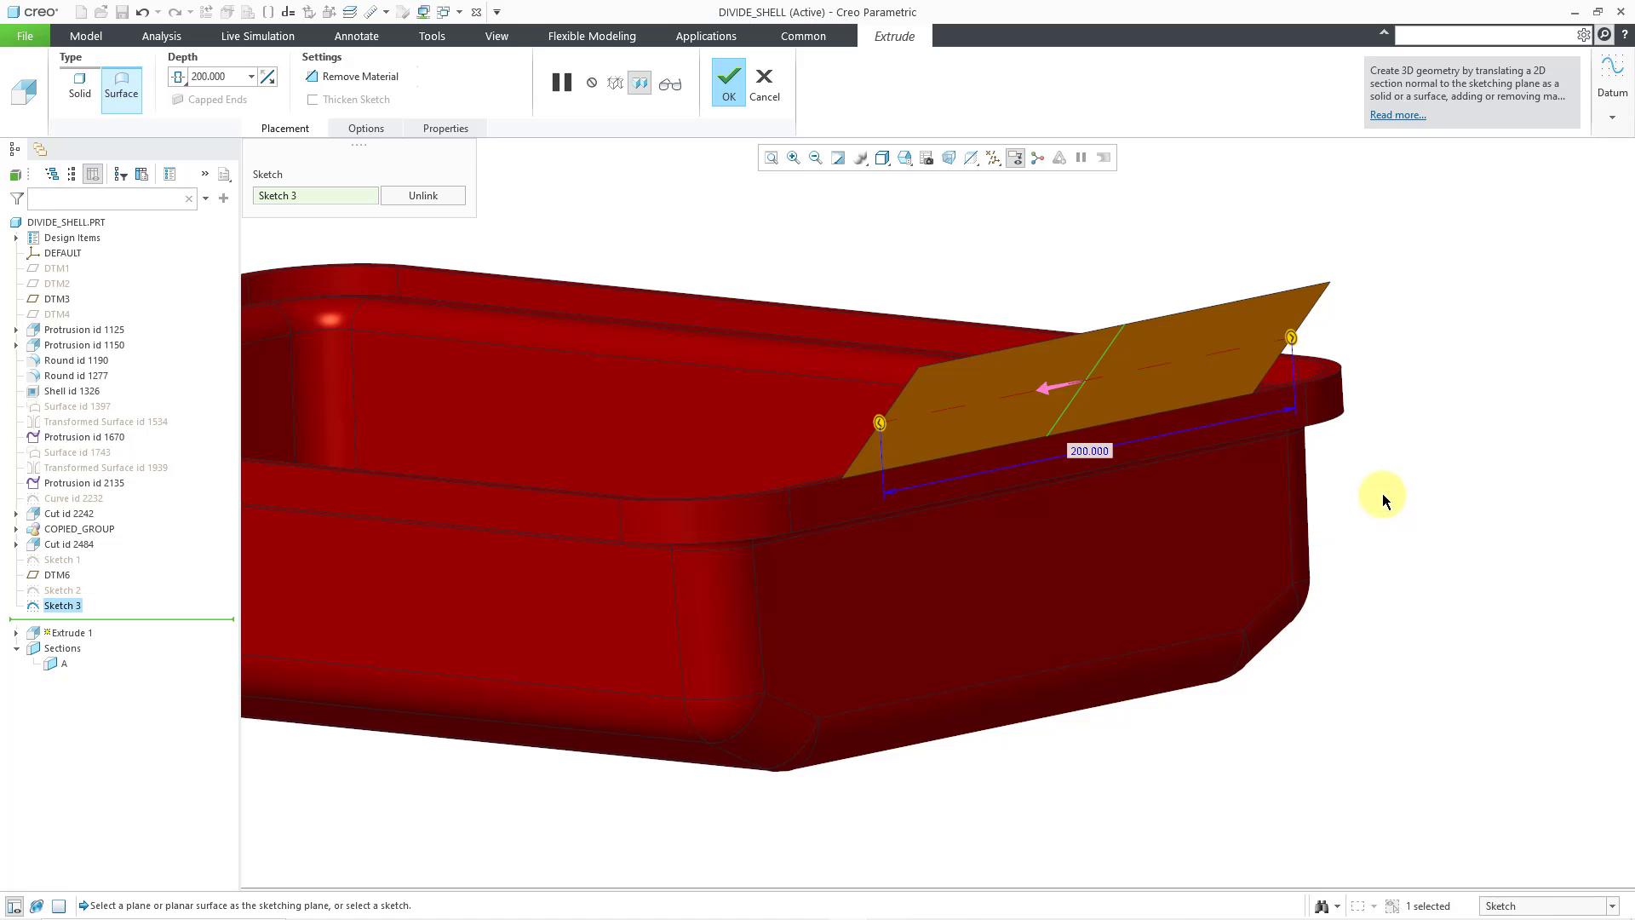
- Switch the extrusion to Solid and thicken Sketch 3 to 8
click(79, 95)
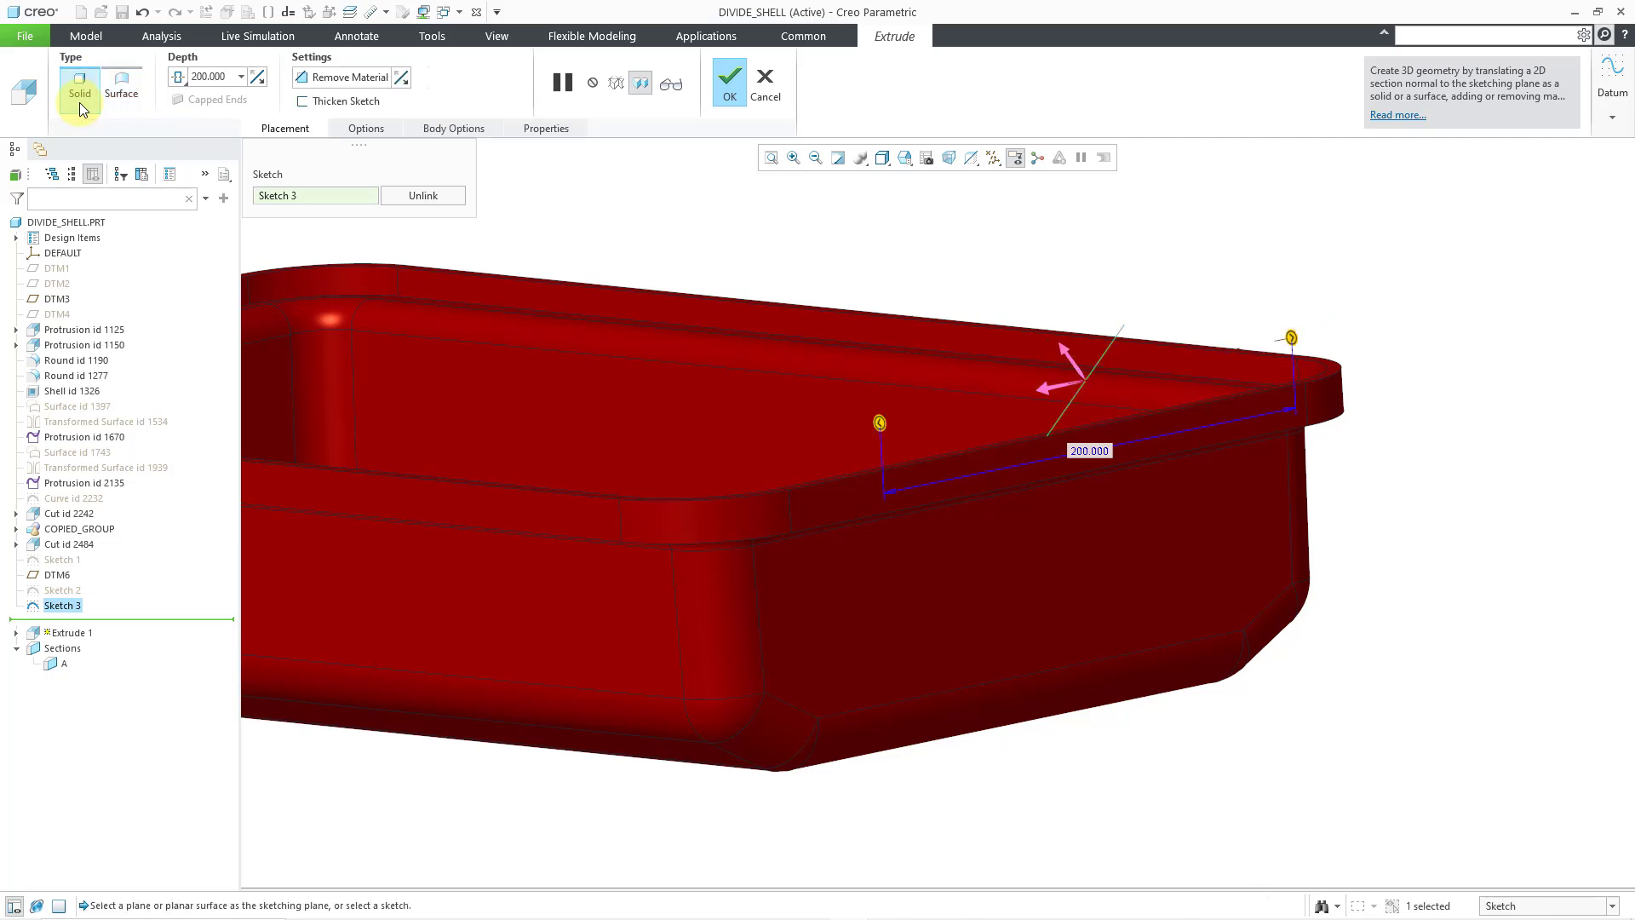
click(330, 101)
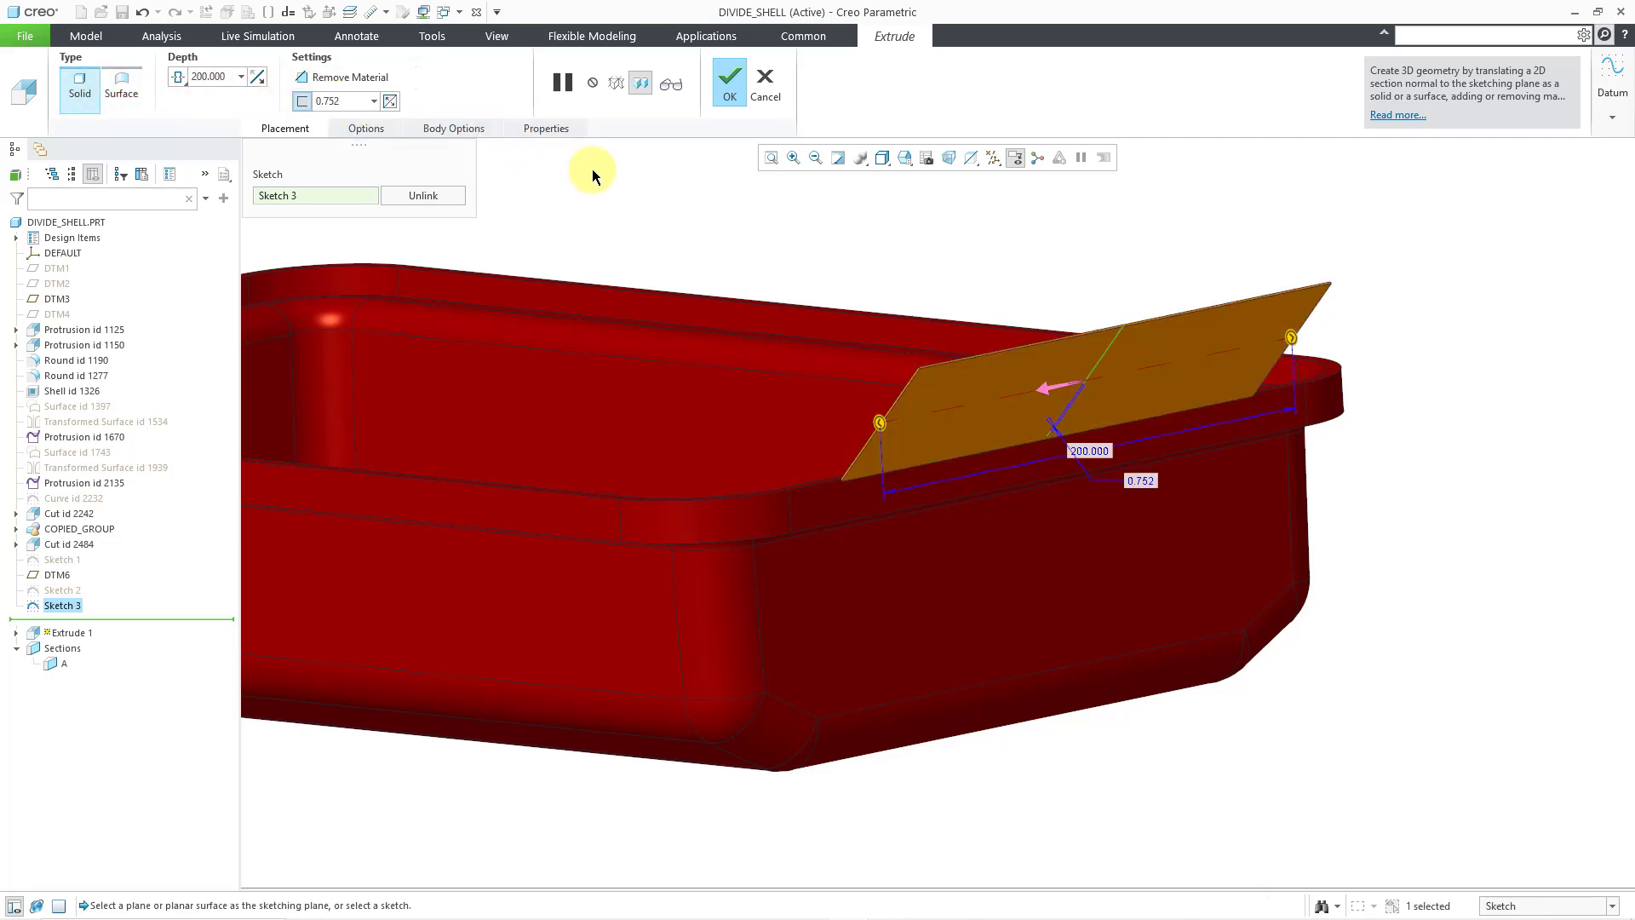
key(ctrl+d)
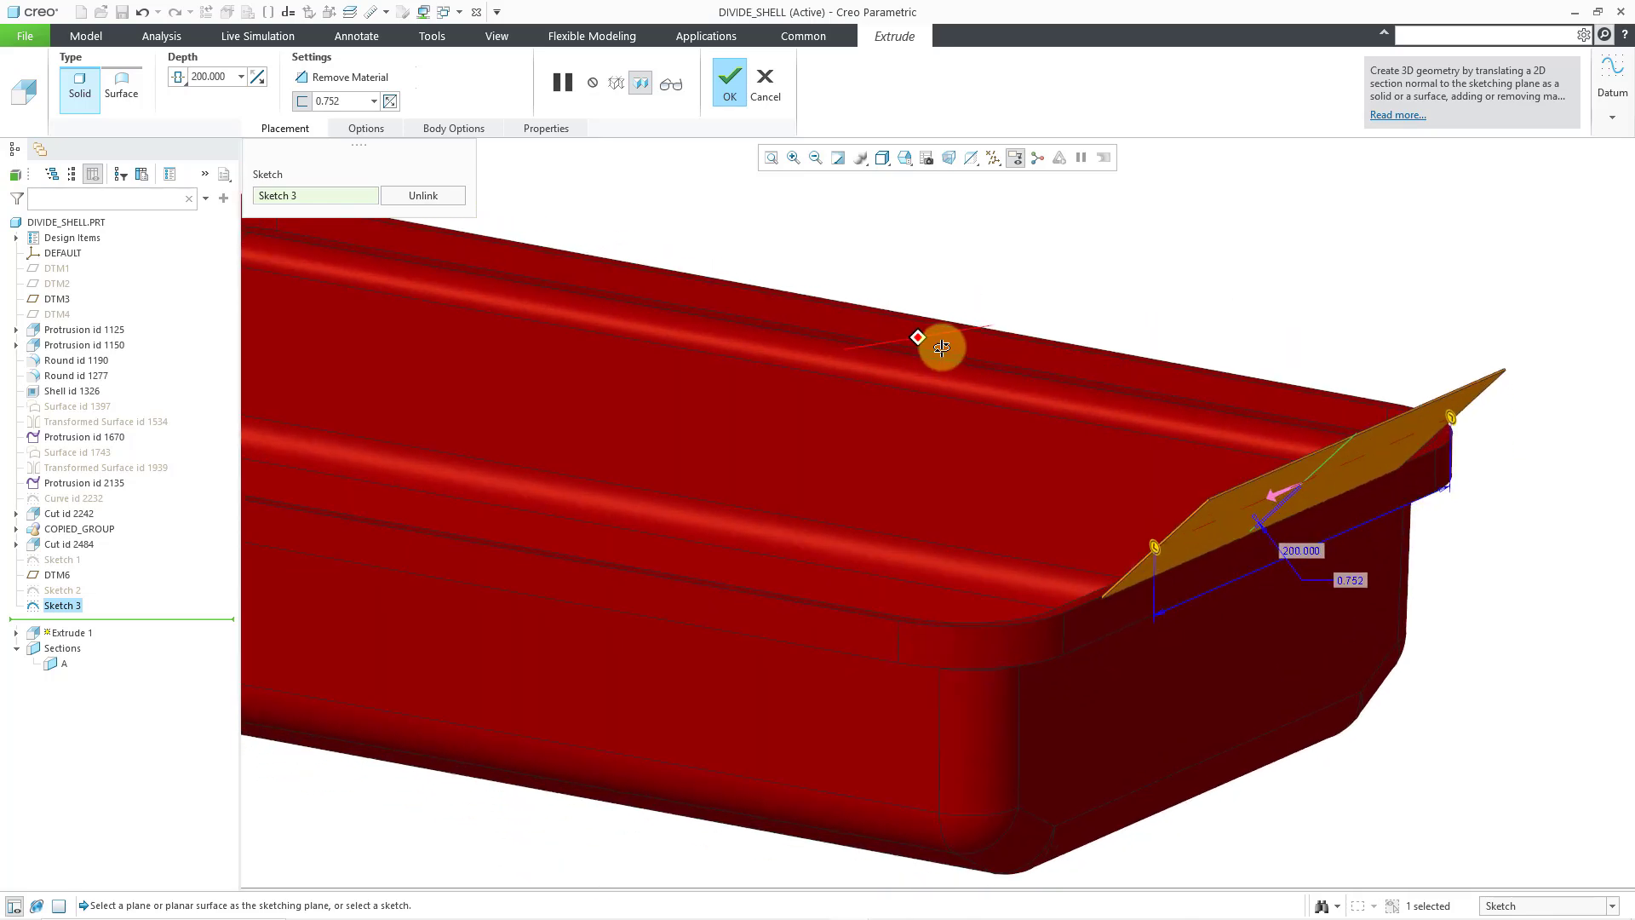
scroll(1303, 615, down, 3)
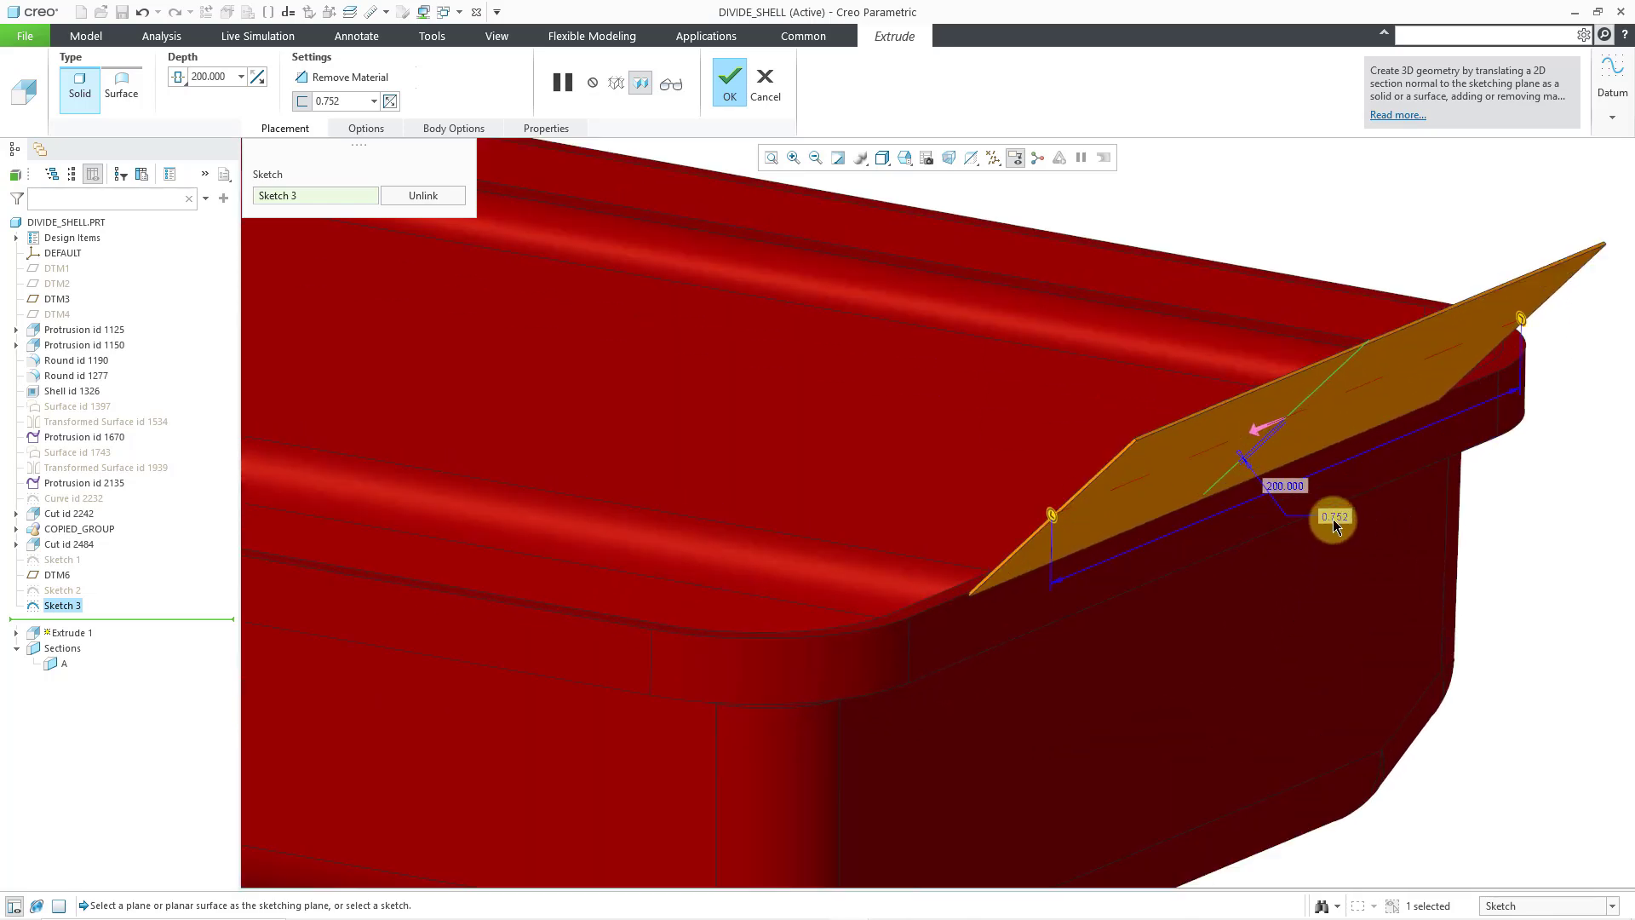
double_click(1333, 516)
text(8)
key(Return)
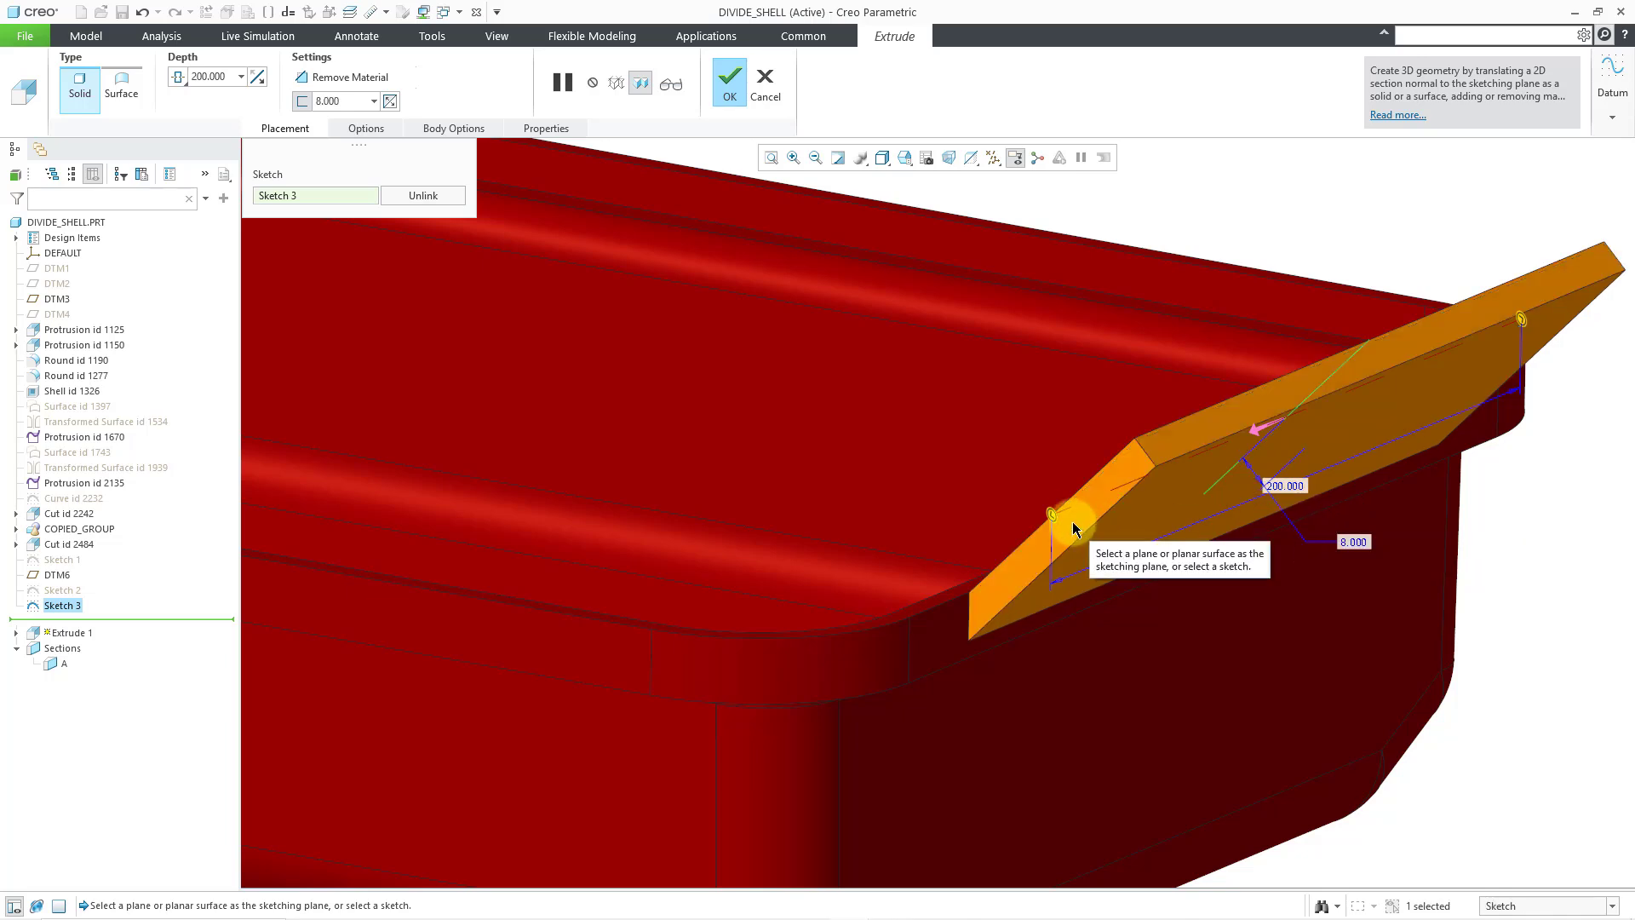
middle_drag(1080, 511, 1093, 522)
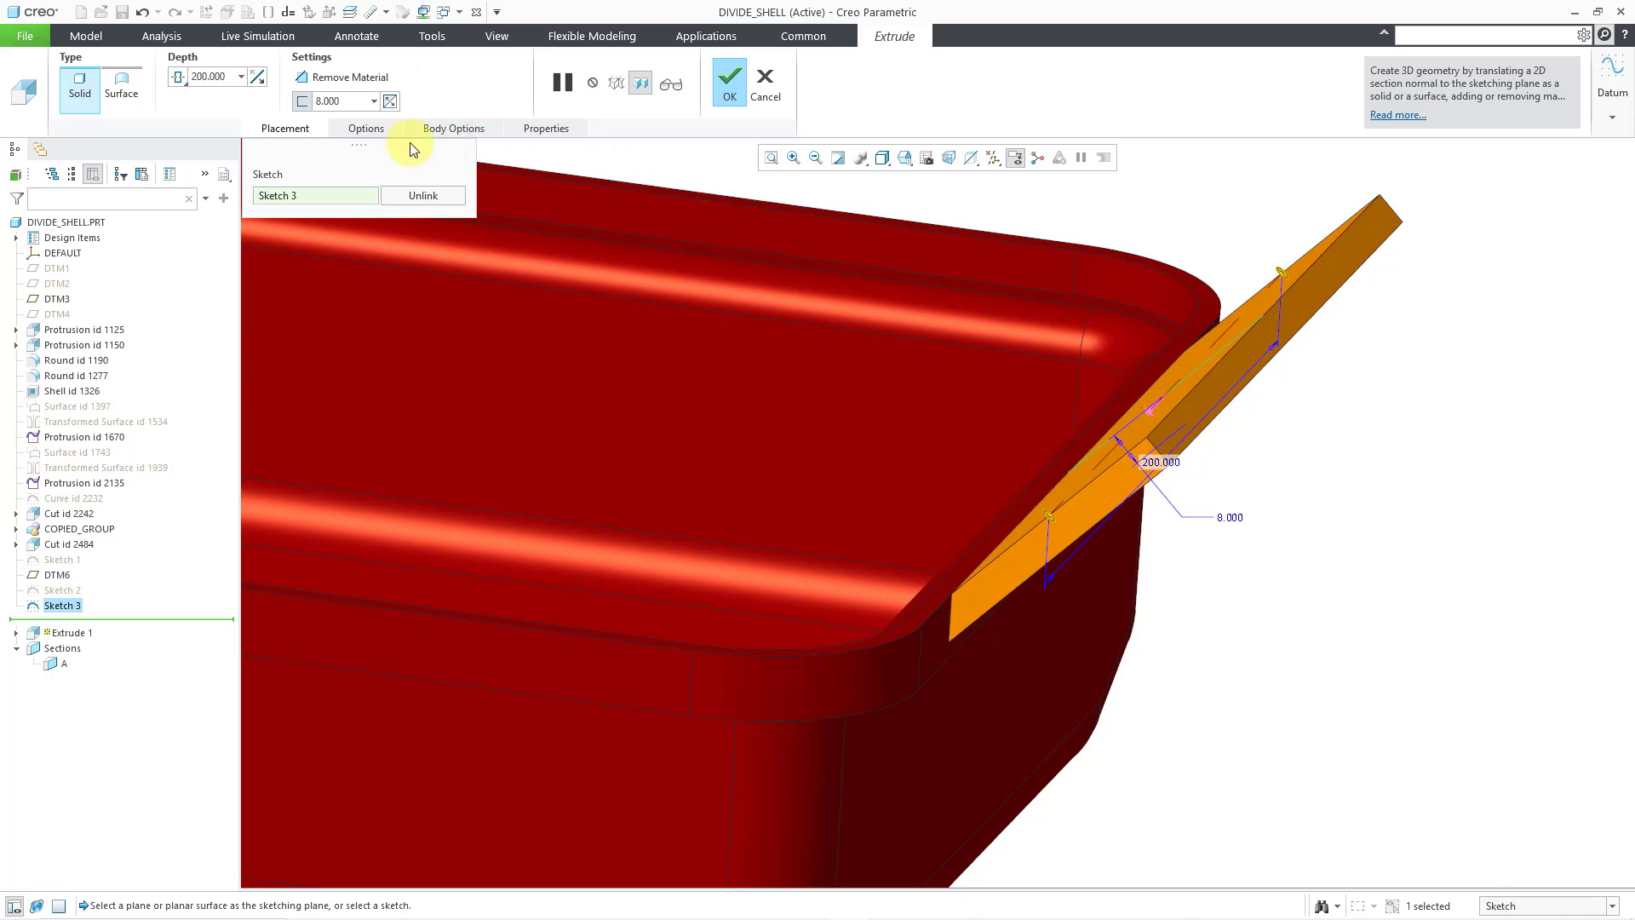
- In the extrusion Options, turn off Cap with model geometry and inspect the brace ends
click(366, 128)
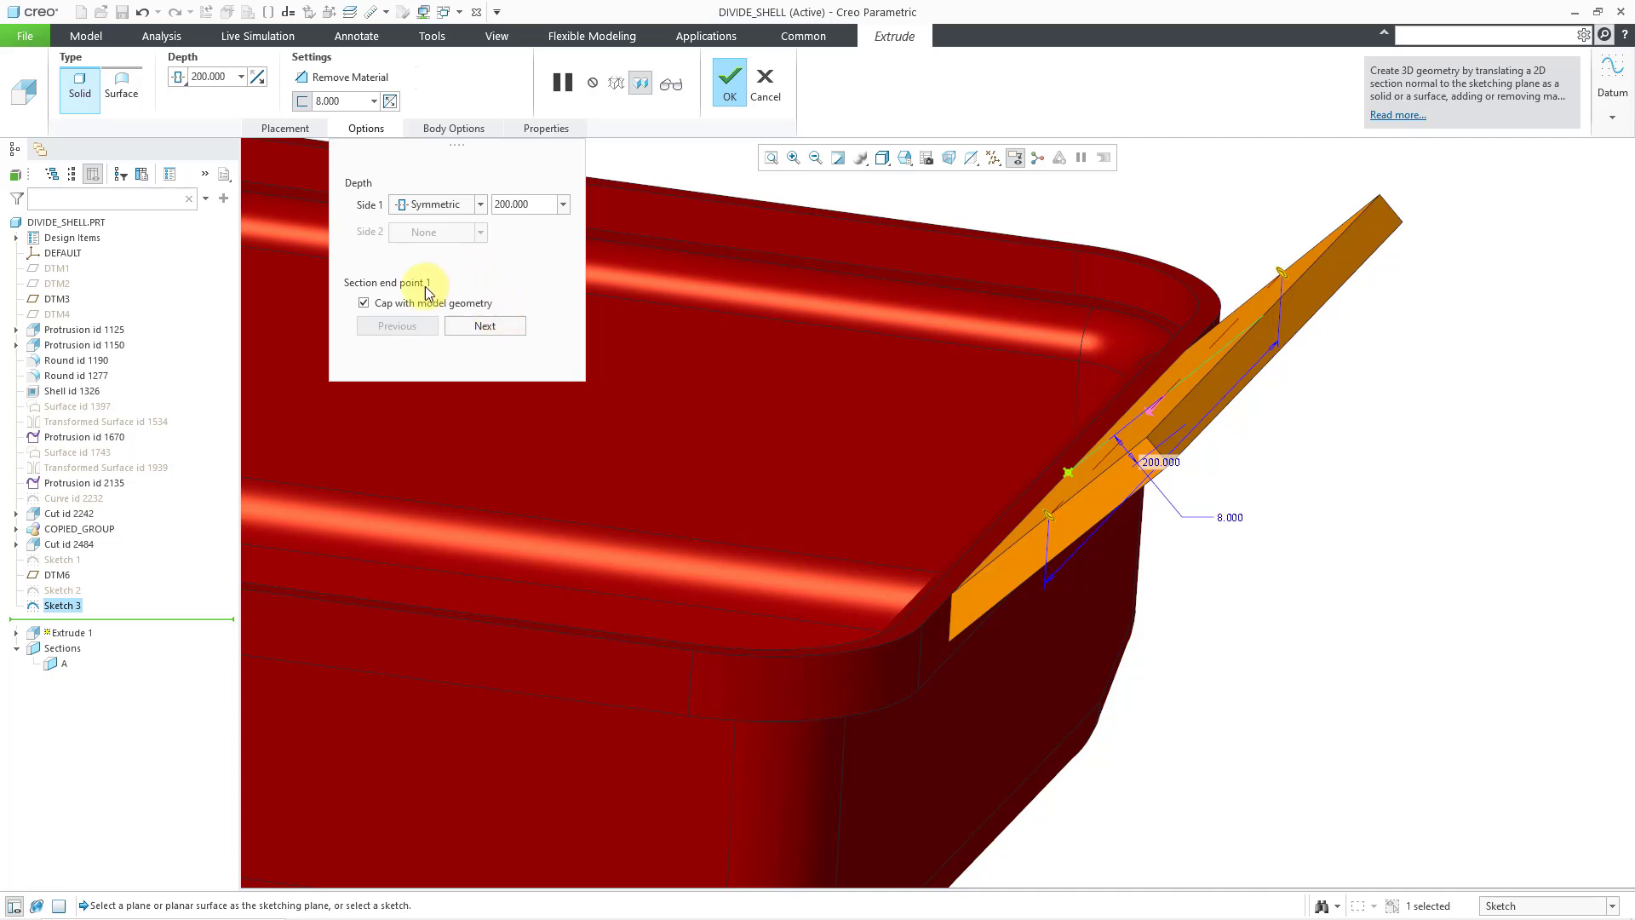
click(363, 304)
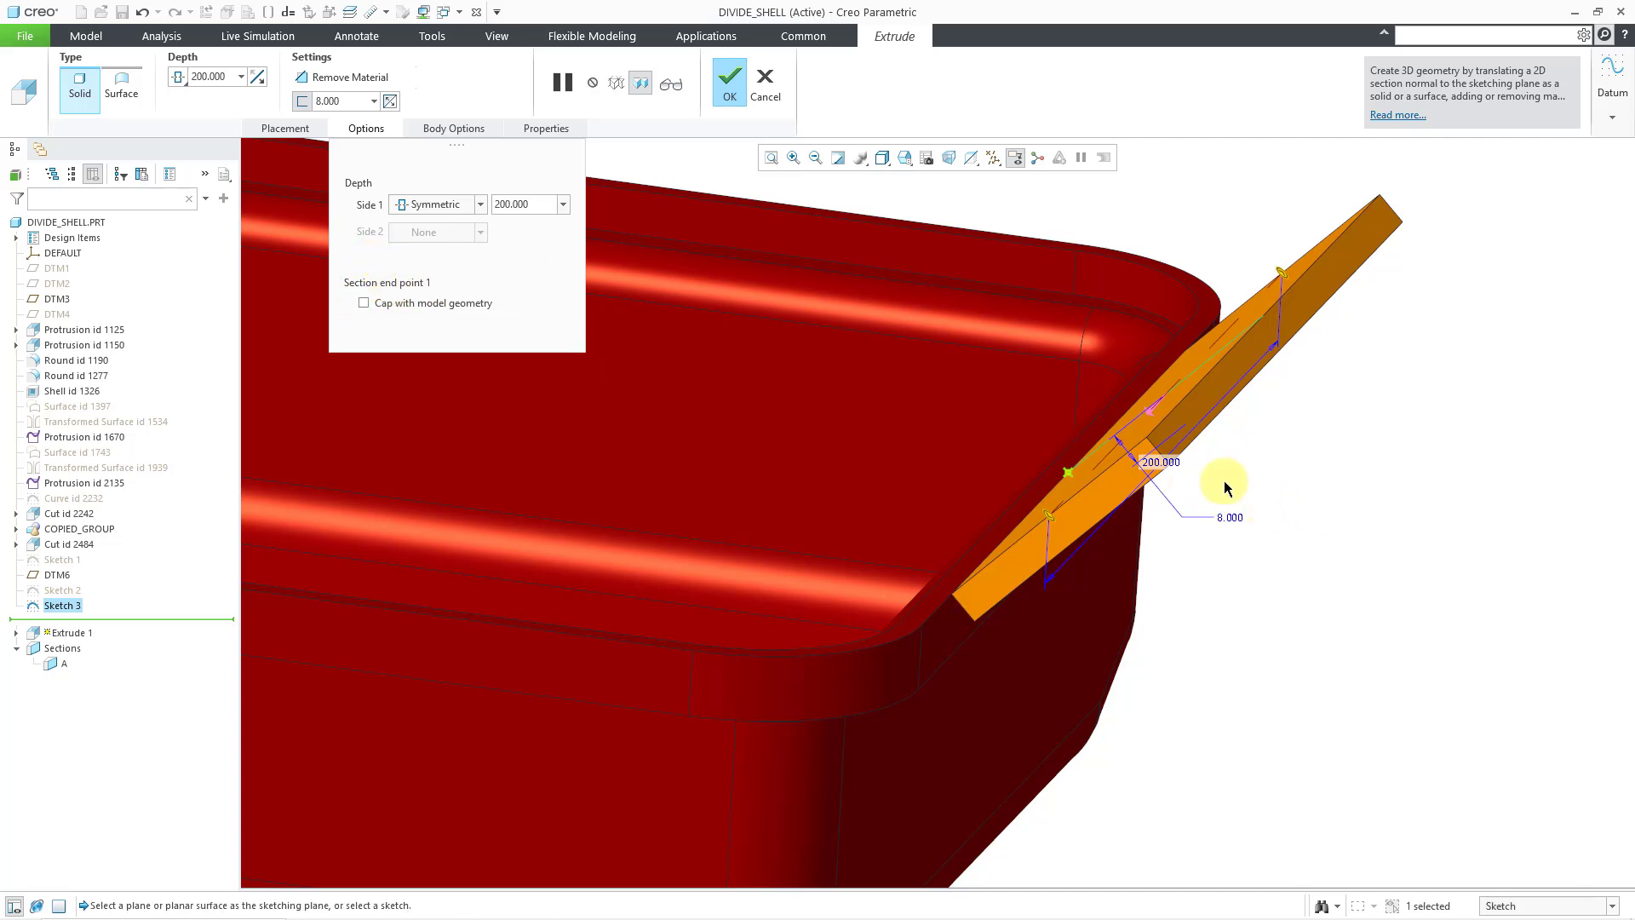
middle_drag(1220, 483, 1202, 345)
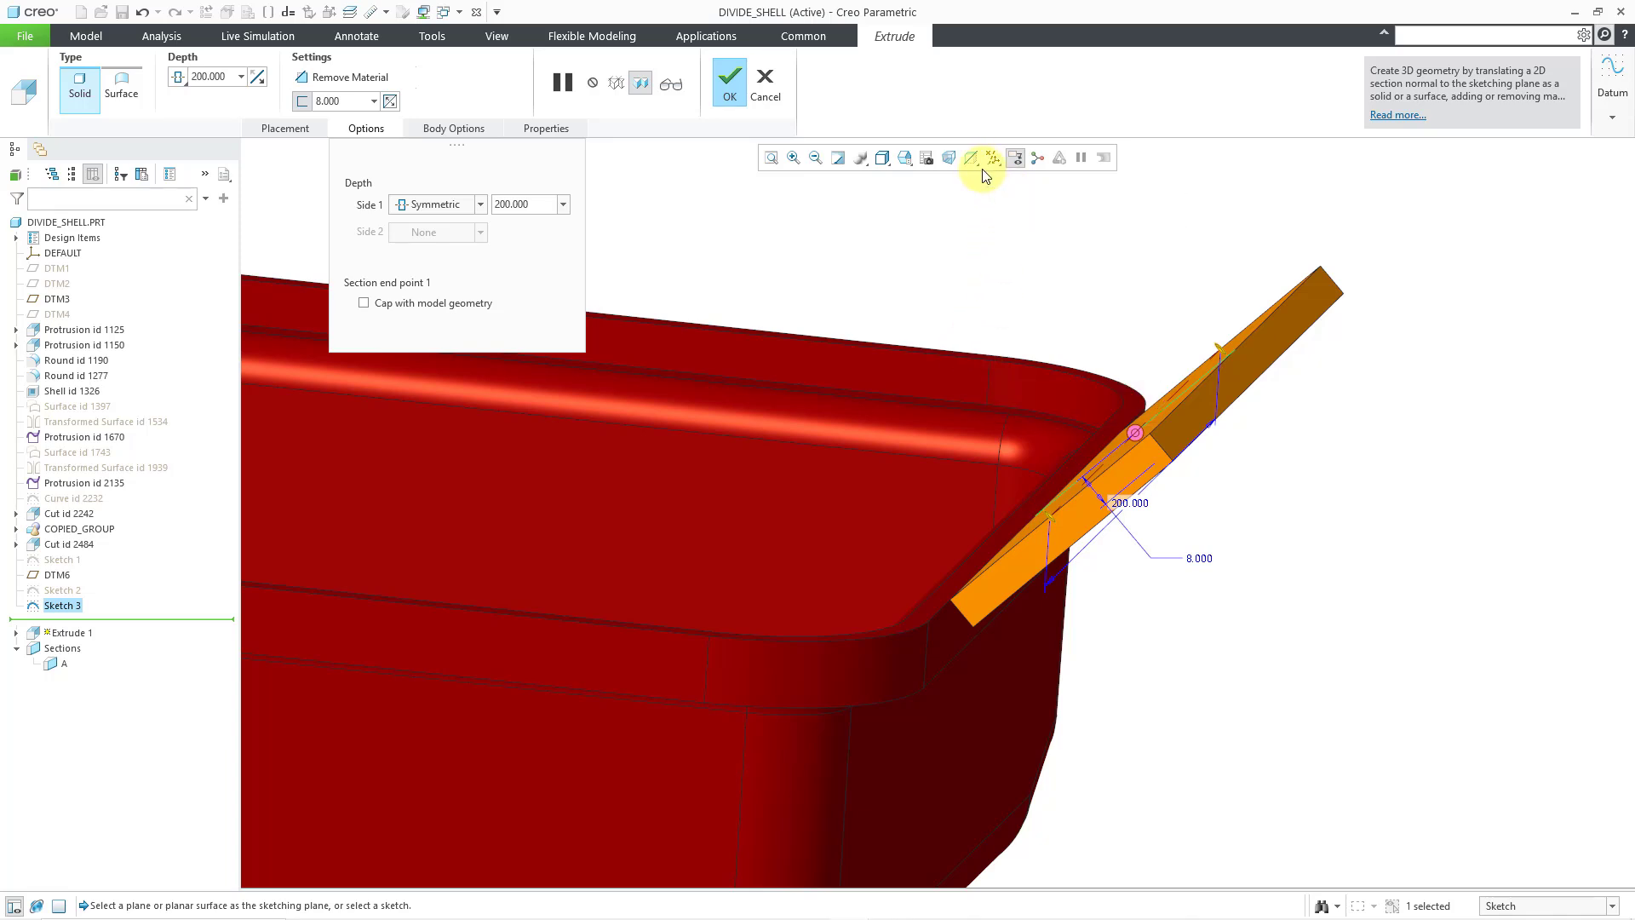
click(884, 164)
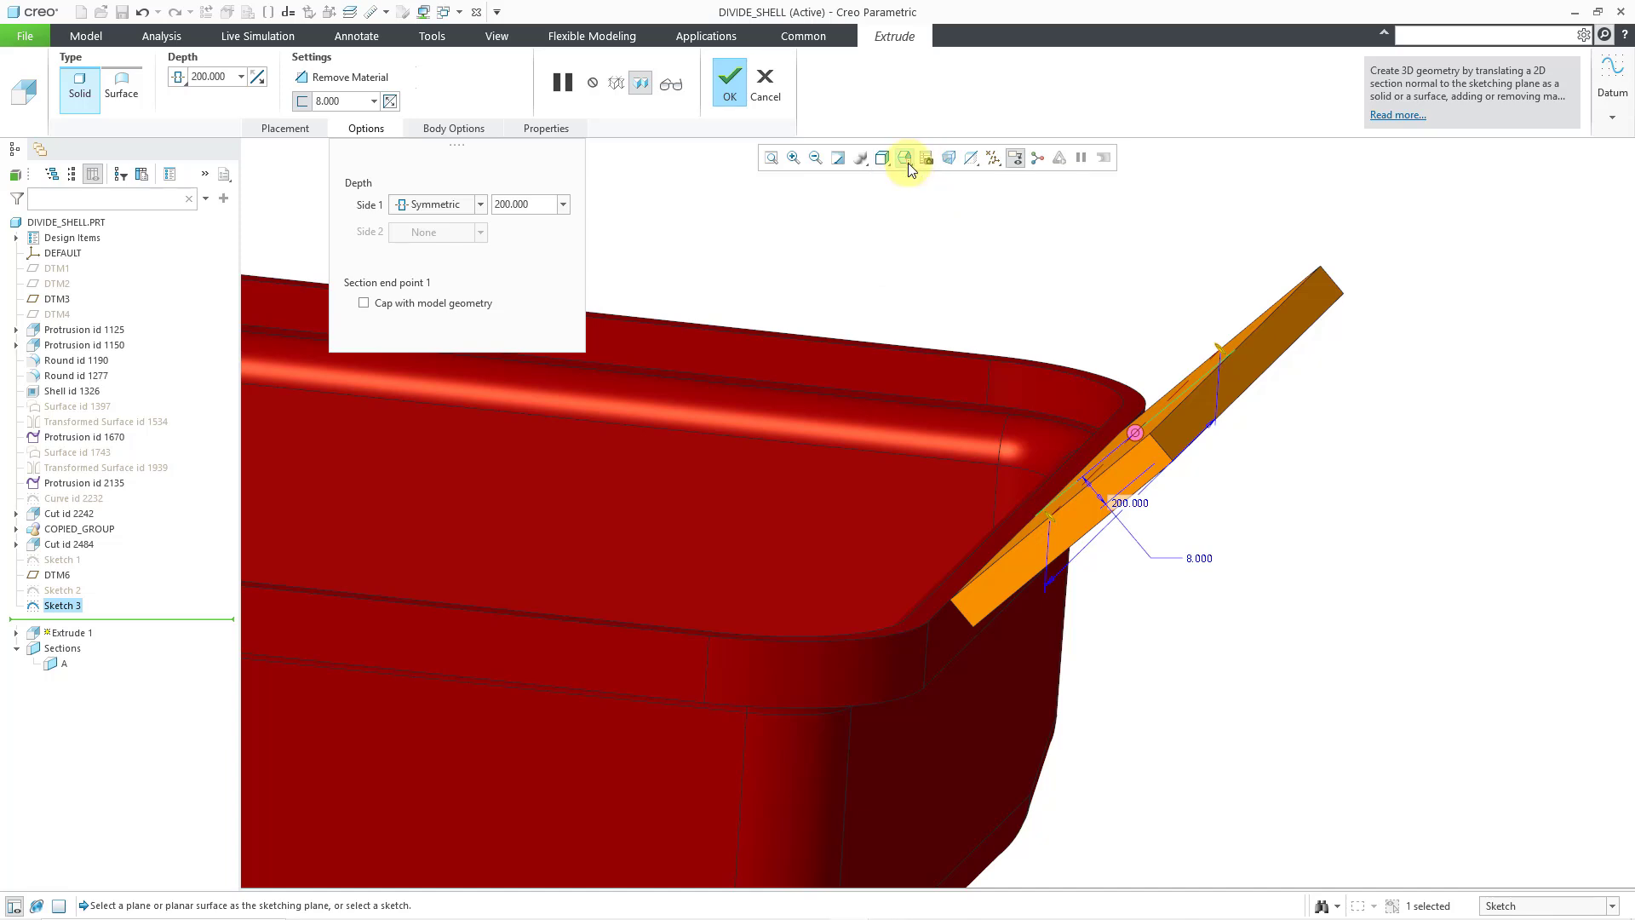
click(906, 160)
mouse_move(1040, 294)
middle_down()
mouse_move(1060, 417)
mouse_move(1295, 456)
mouse_move(1239, 388)
middle_up()
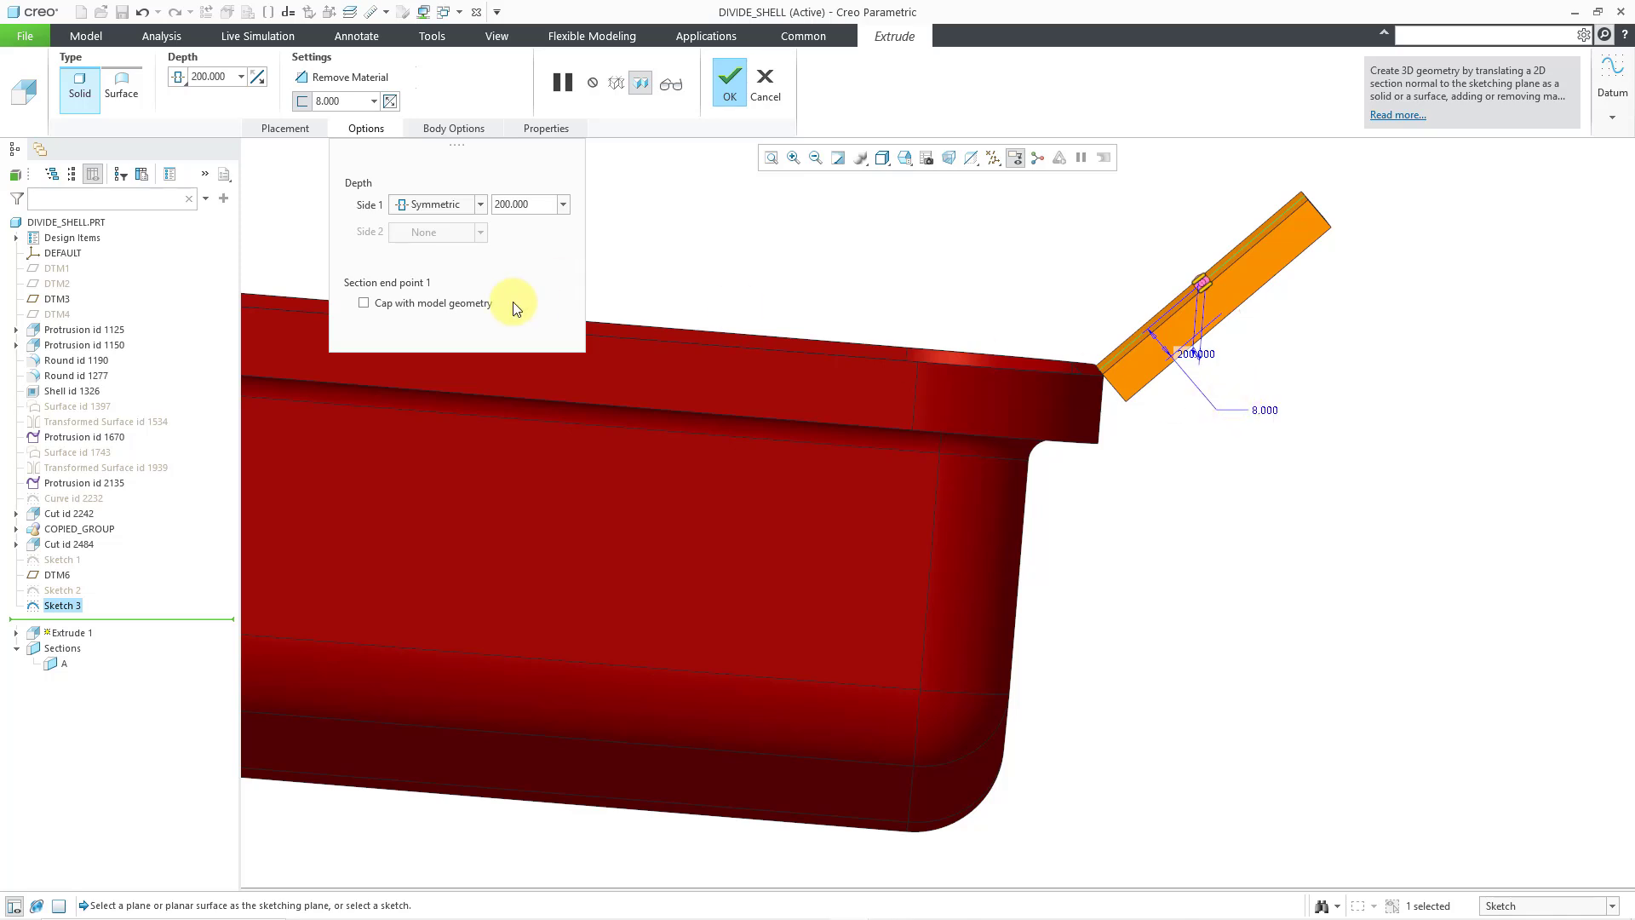
- Enable capping with model geometry, preview the next cap surface, then return to the first
click(363, 303)
click(362, 303)
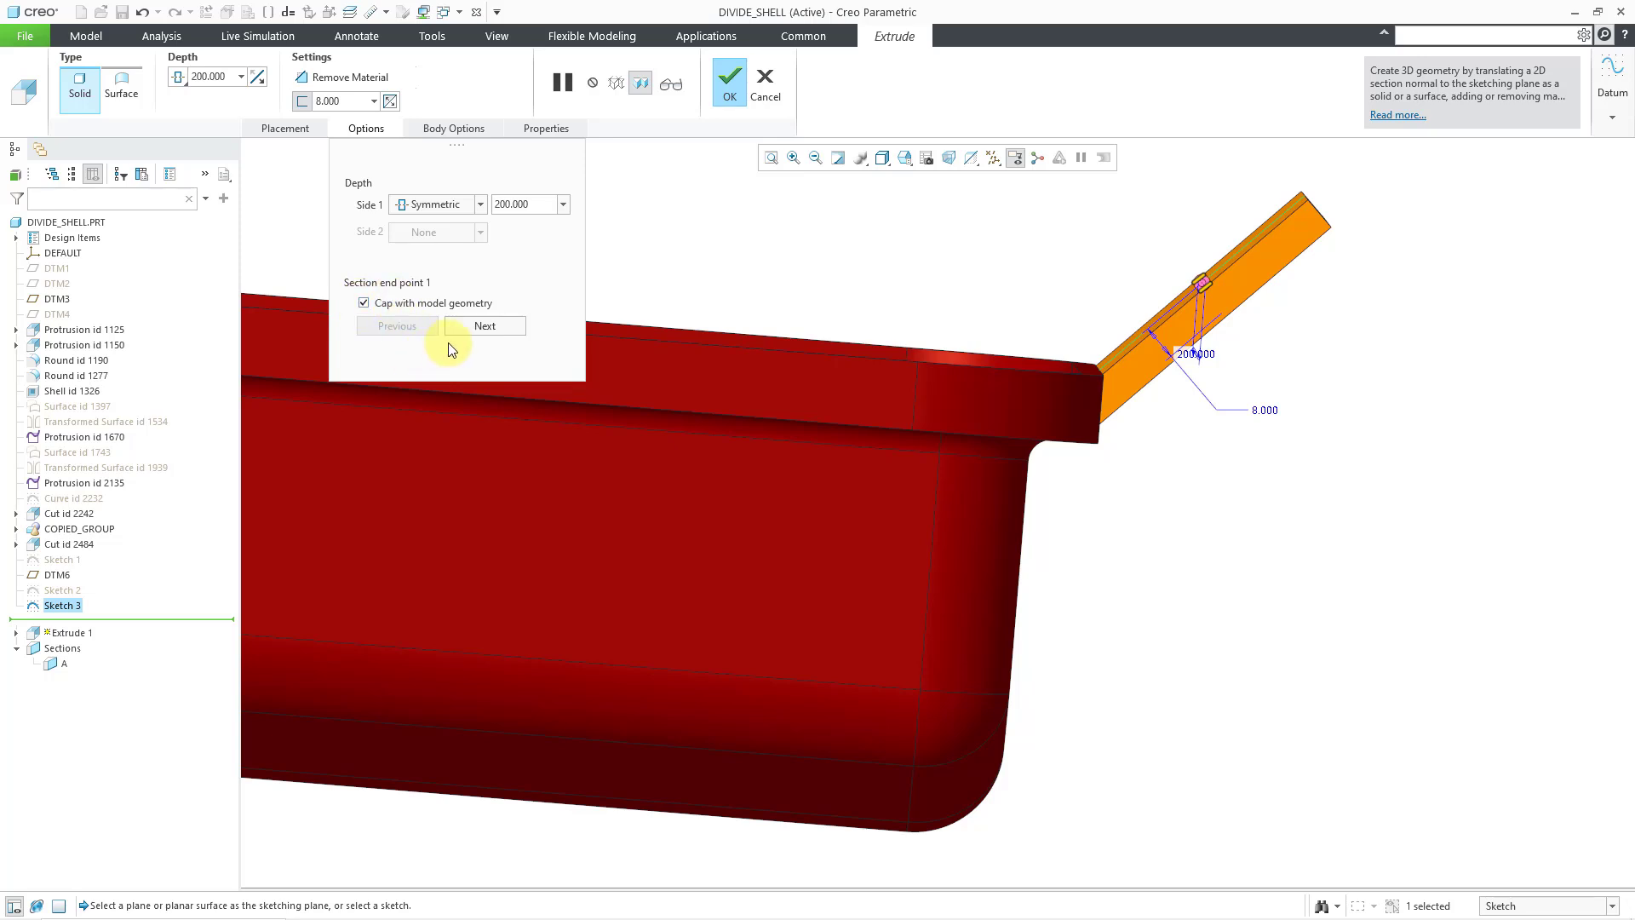
click(494, 325)
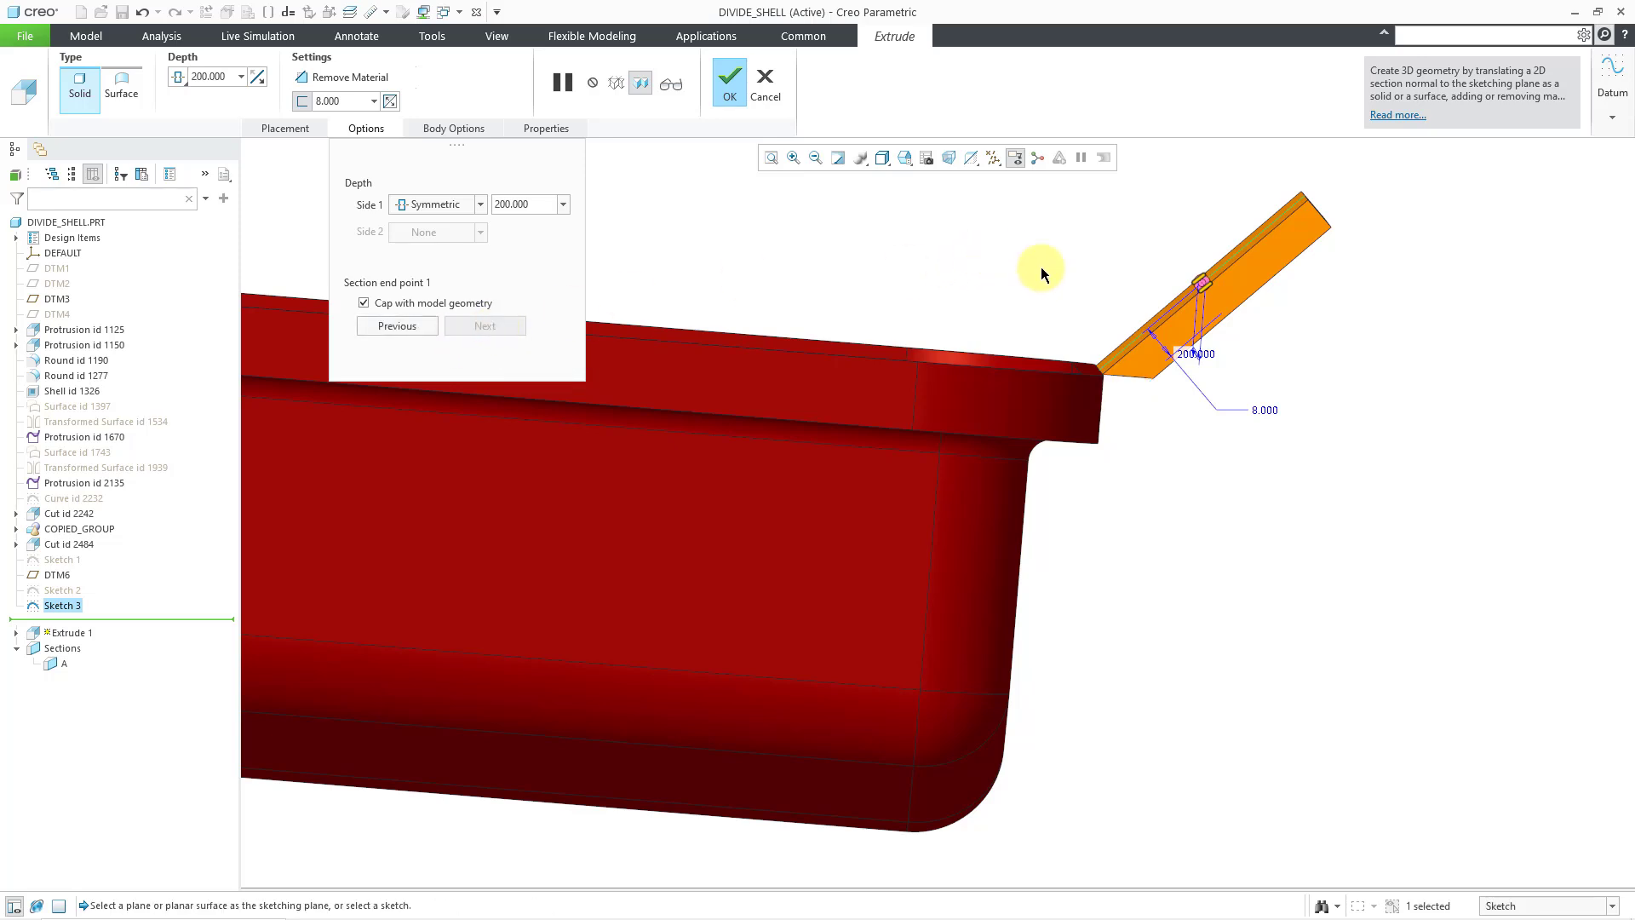
middle_drag(1041, 273, 1034, 283)
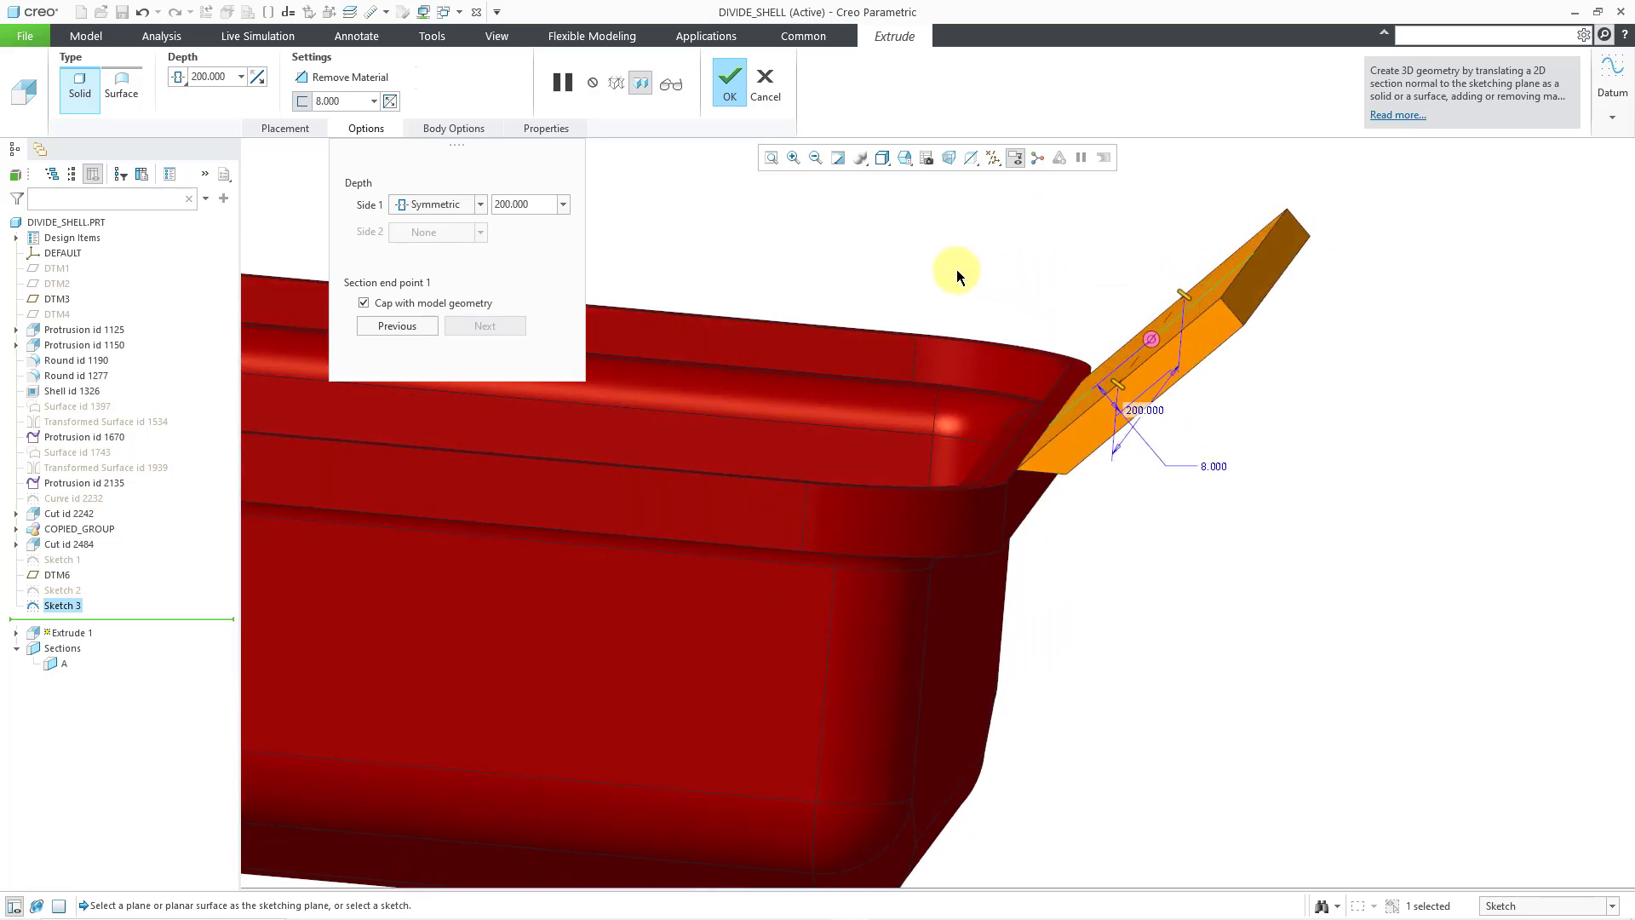
click(405, 325)
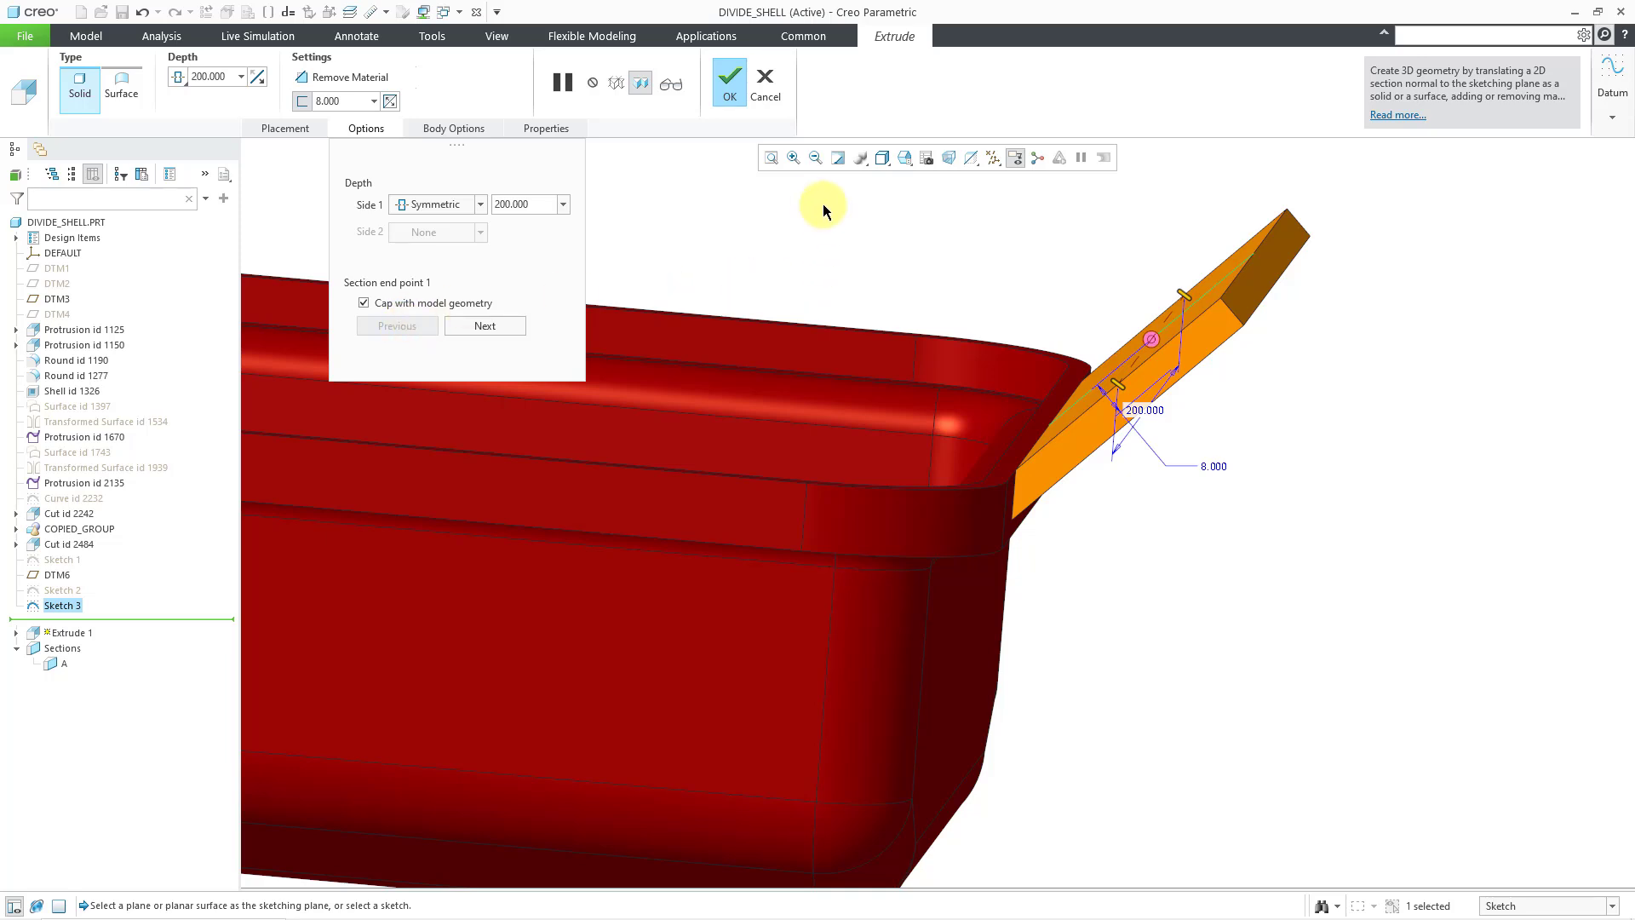
- Complete the capped brace extrusion as Extrude 1
click(724, 79)
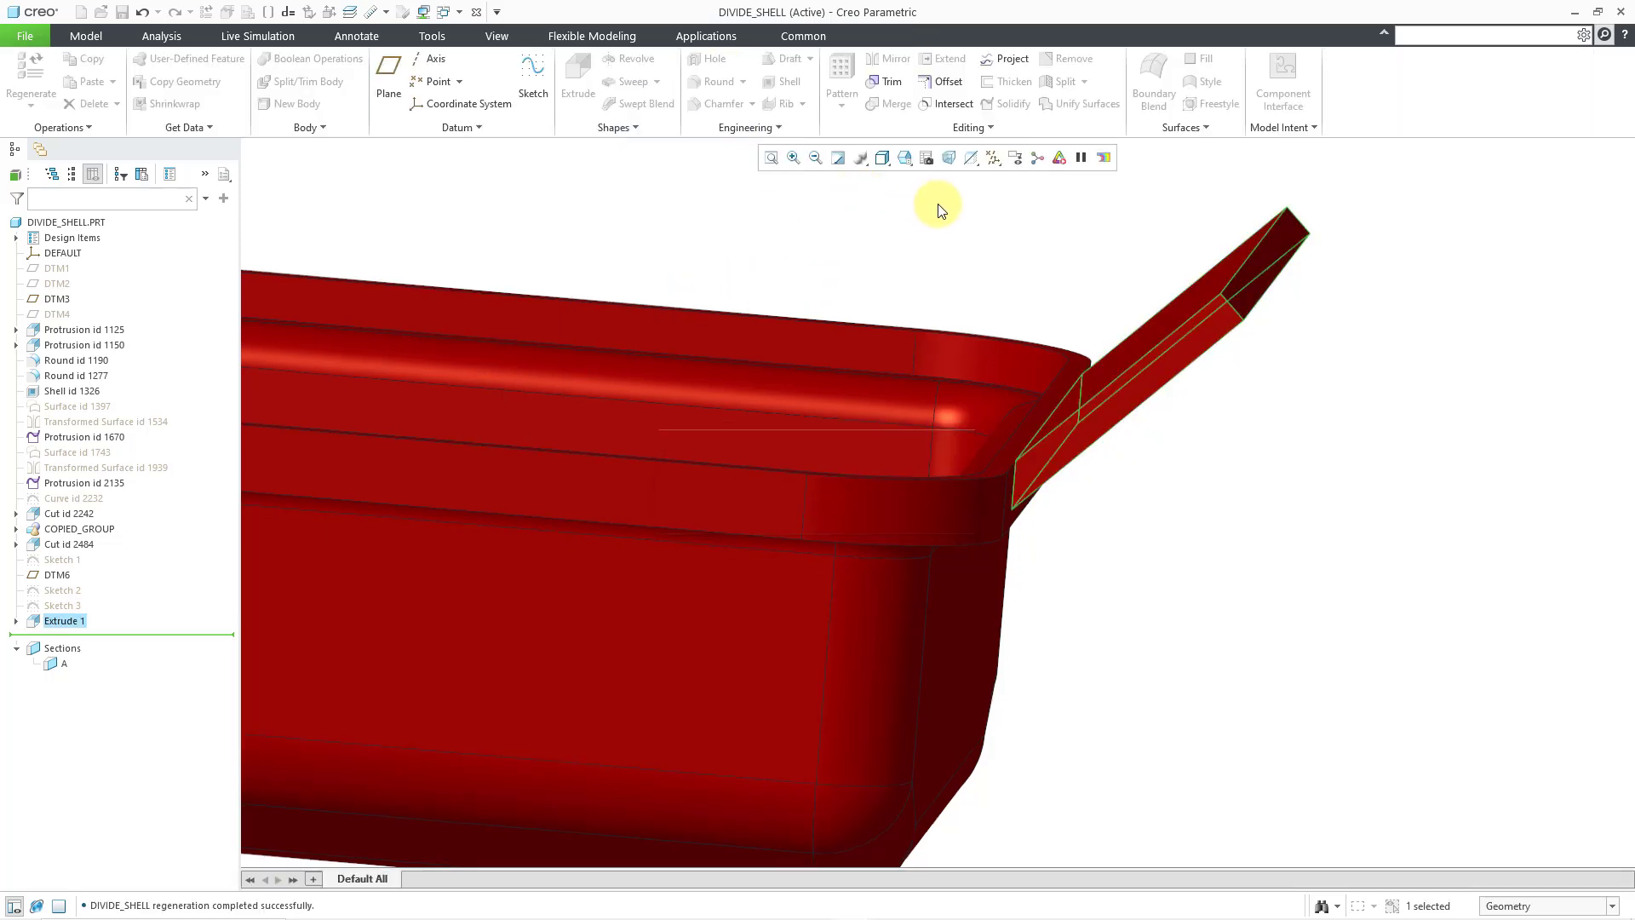
click(1380, 515)
scroll(1277, 521, down, 5)
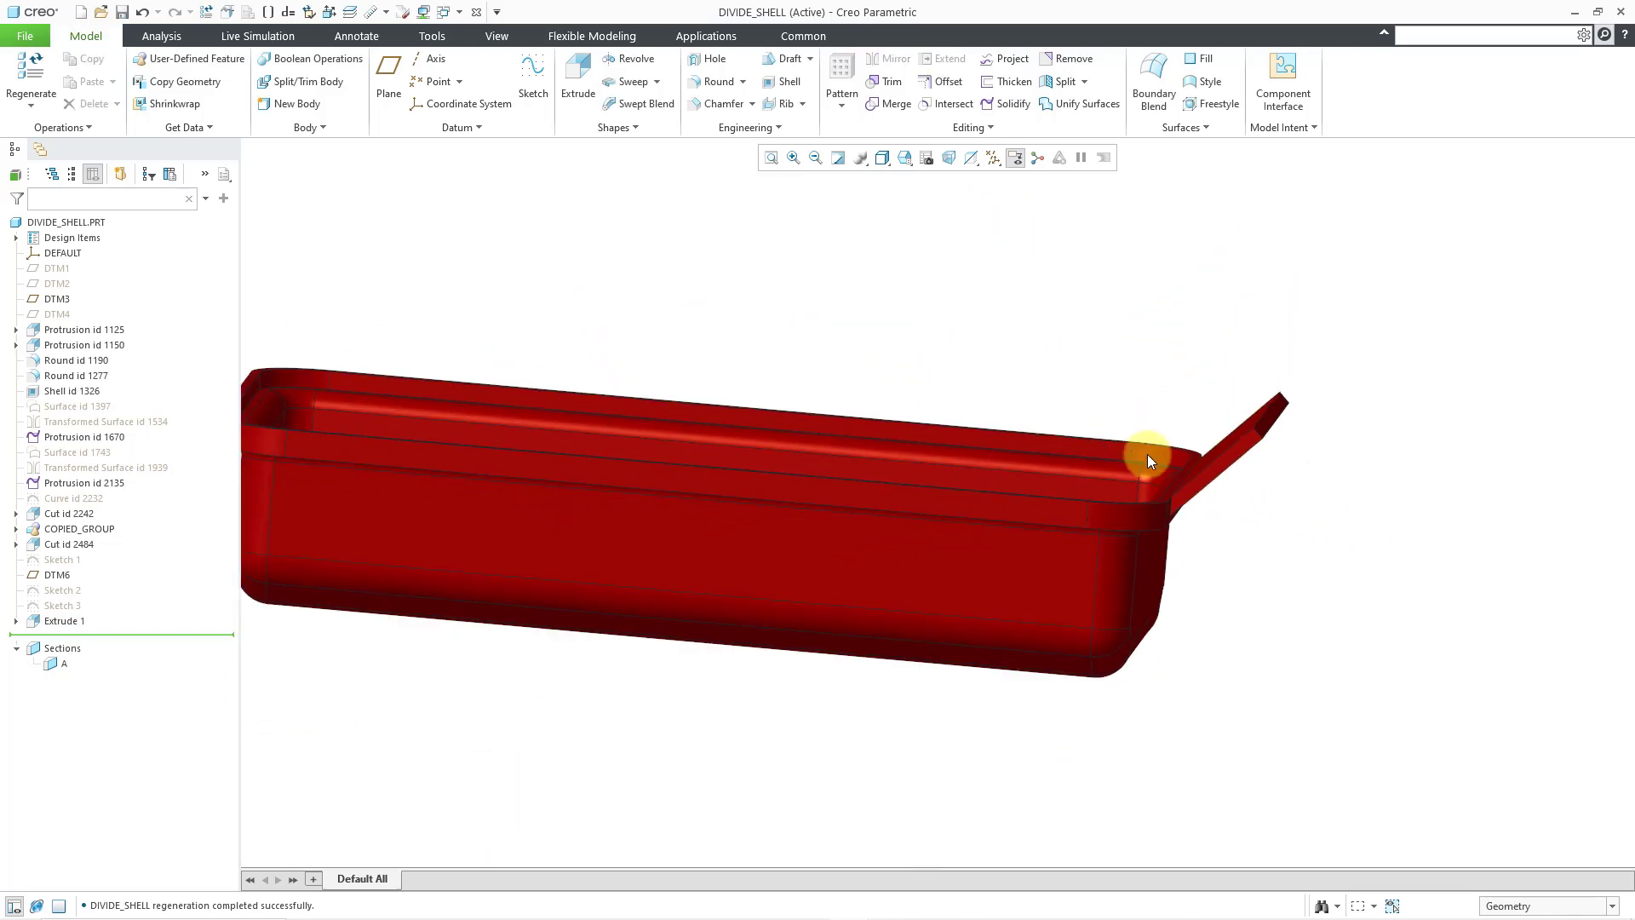
mouse_move(1144, 442)
middle_down()
mouse_move(1051, 390)
mouse_move(1025, 416)
middle_up()
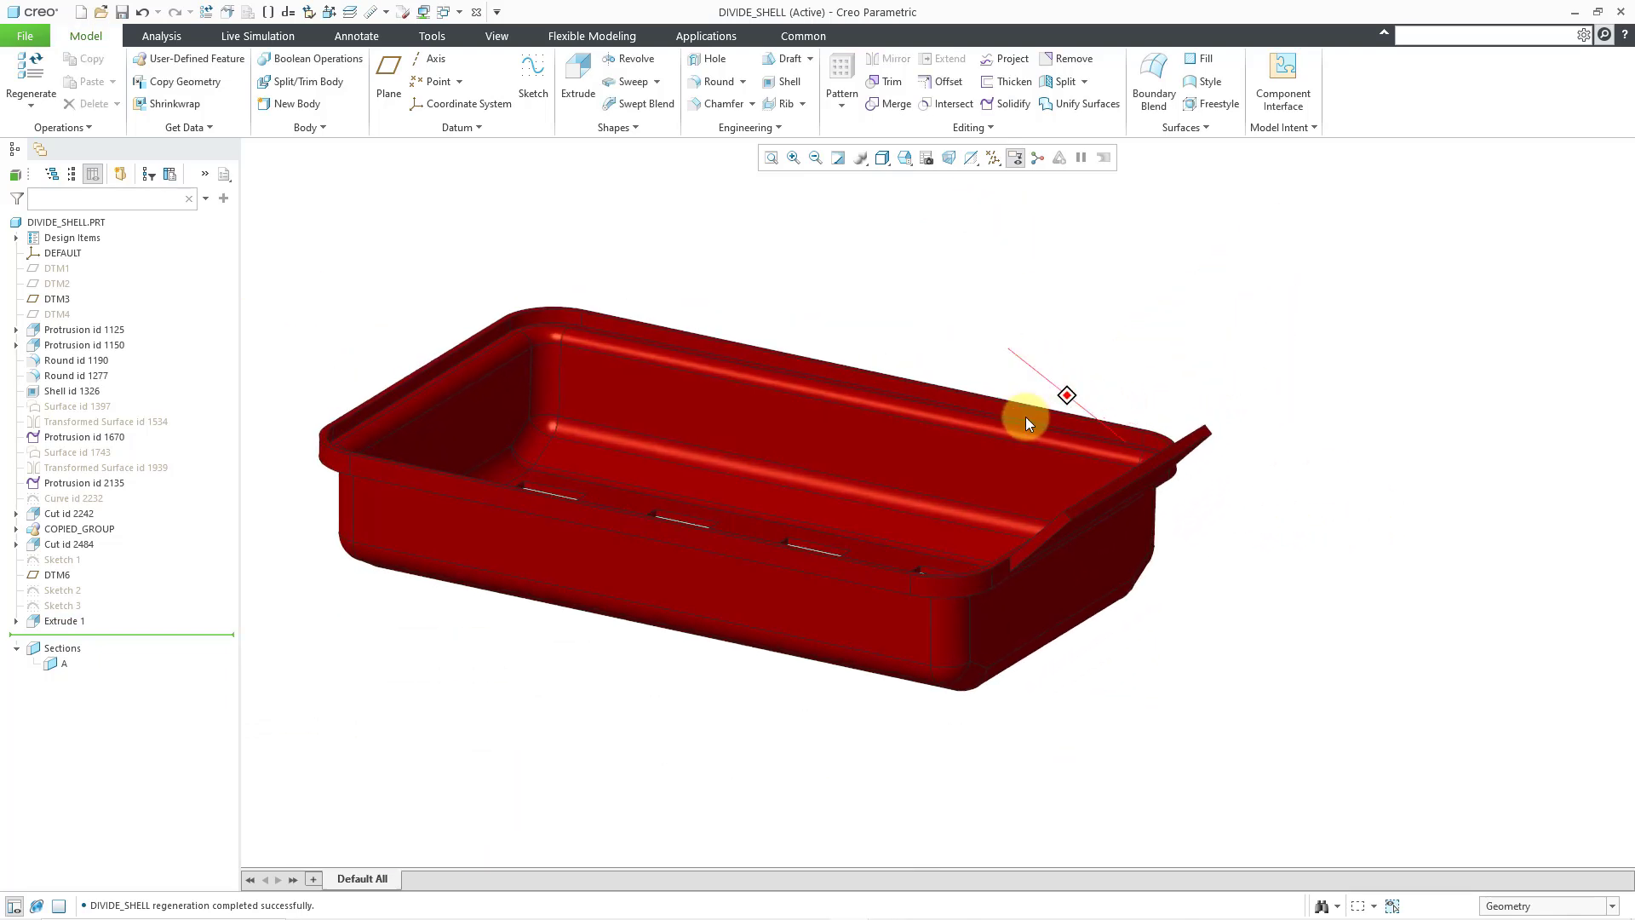
- Show the datum planes again and activate section A to clip the tray
click(993, 159)
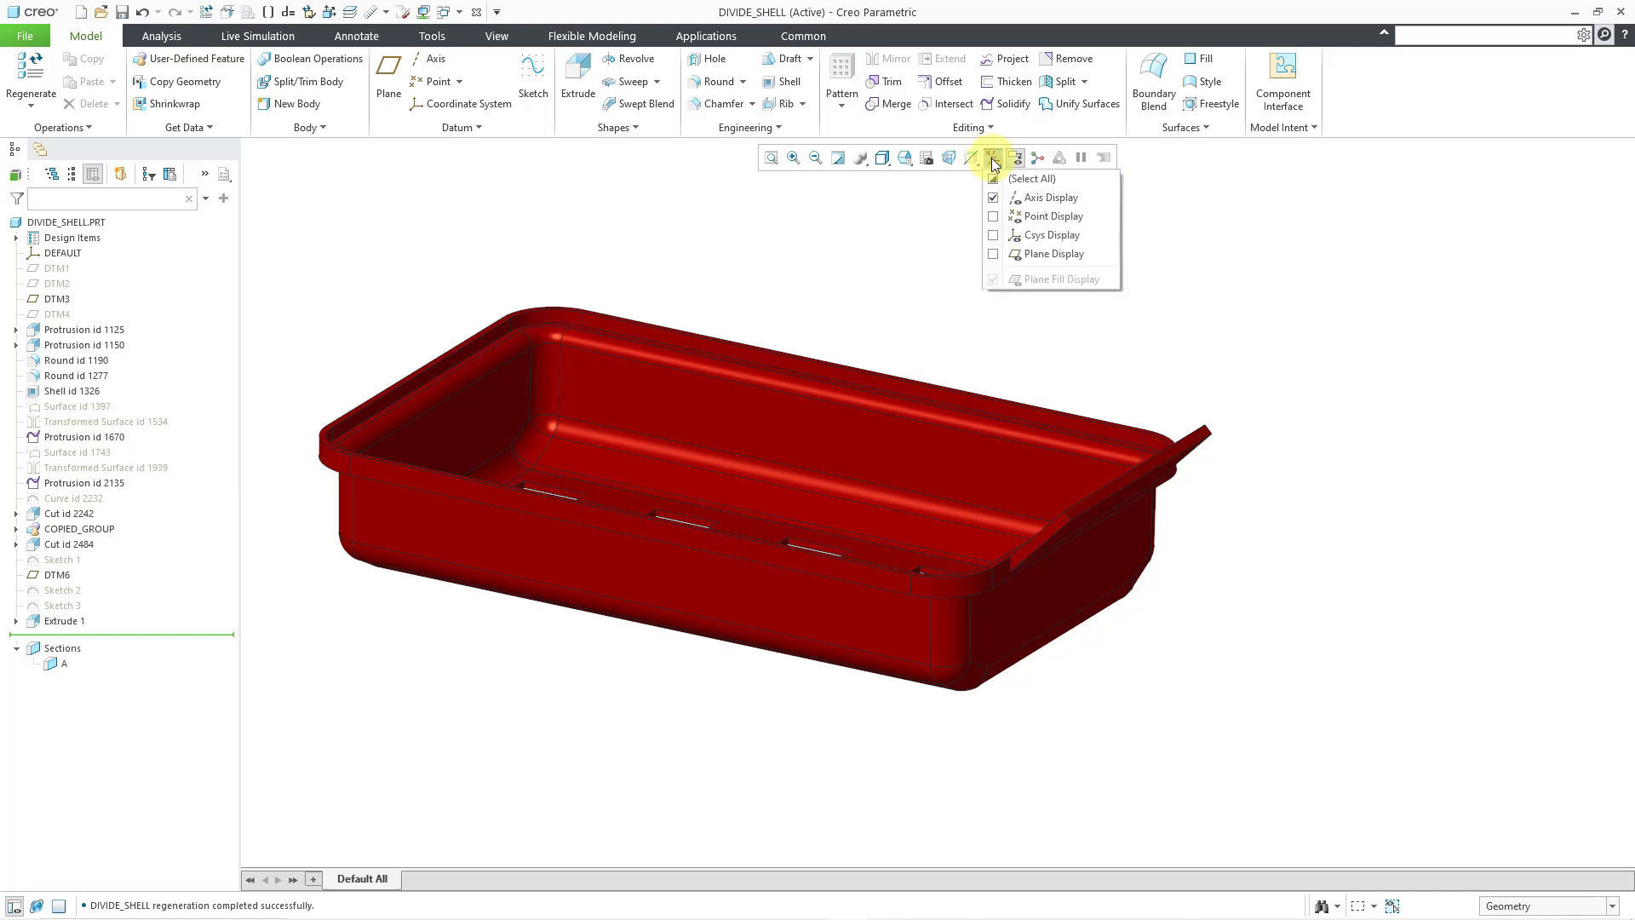
click(1051, 253)
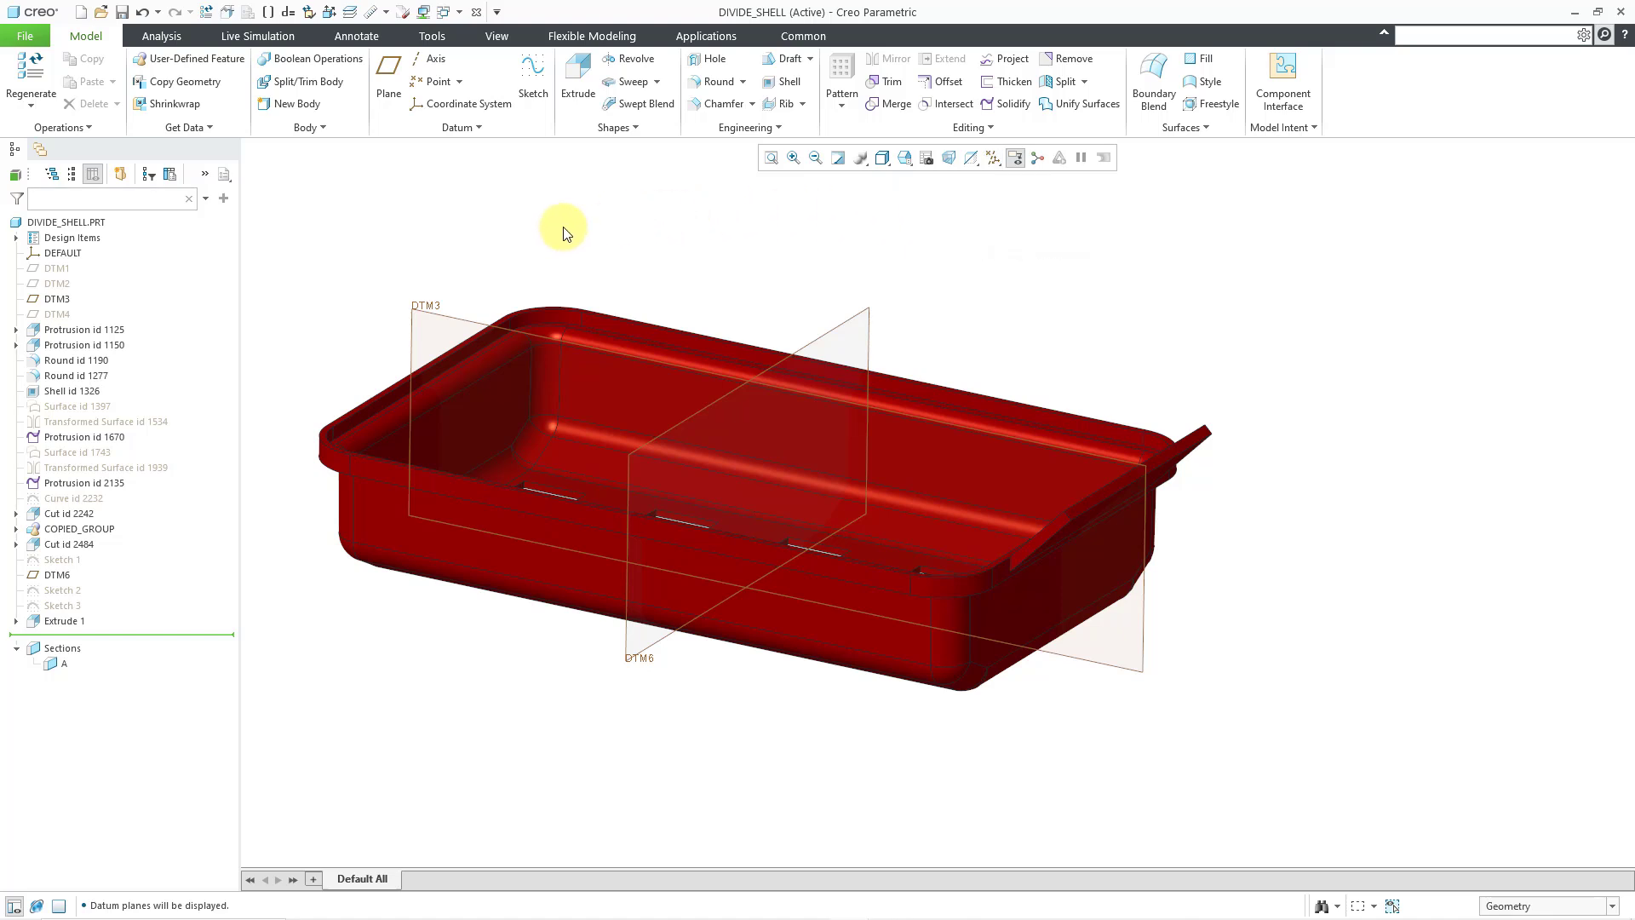
click(68, 670)
click(77, 587)
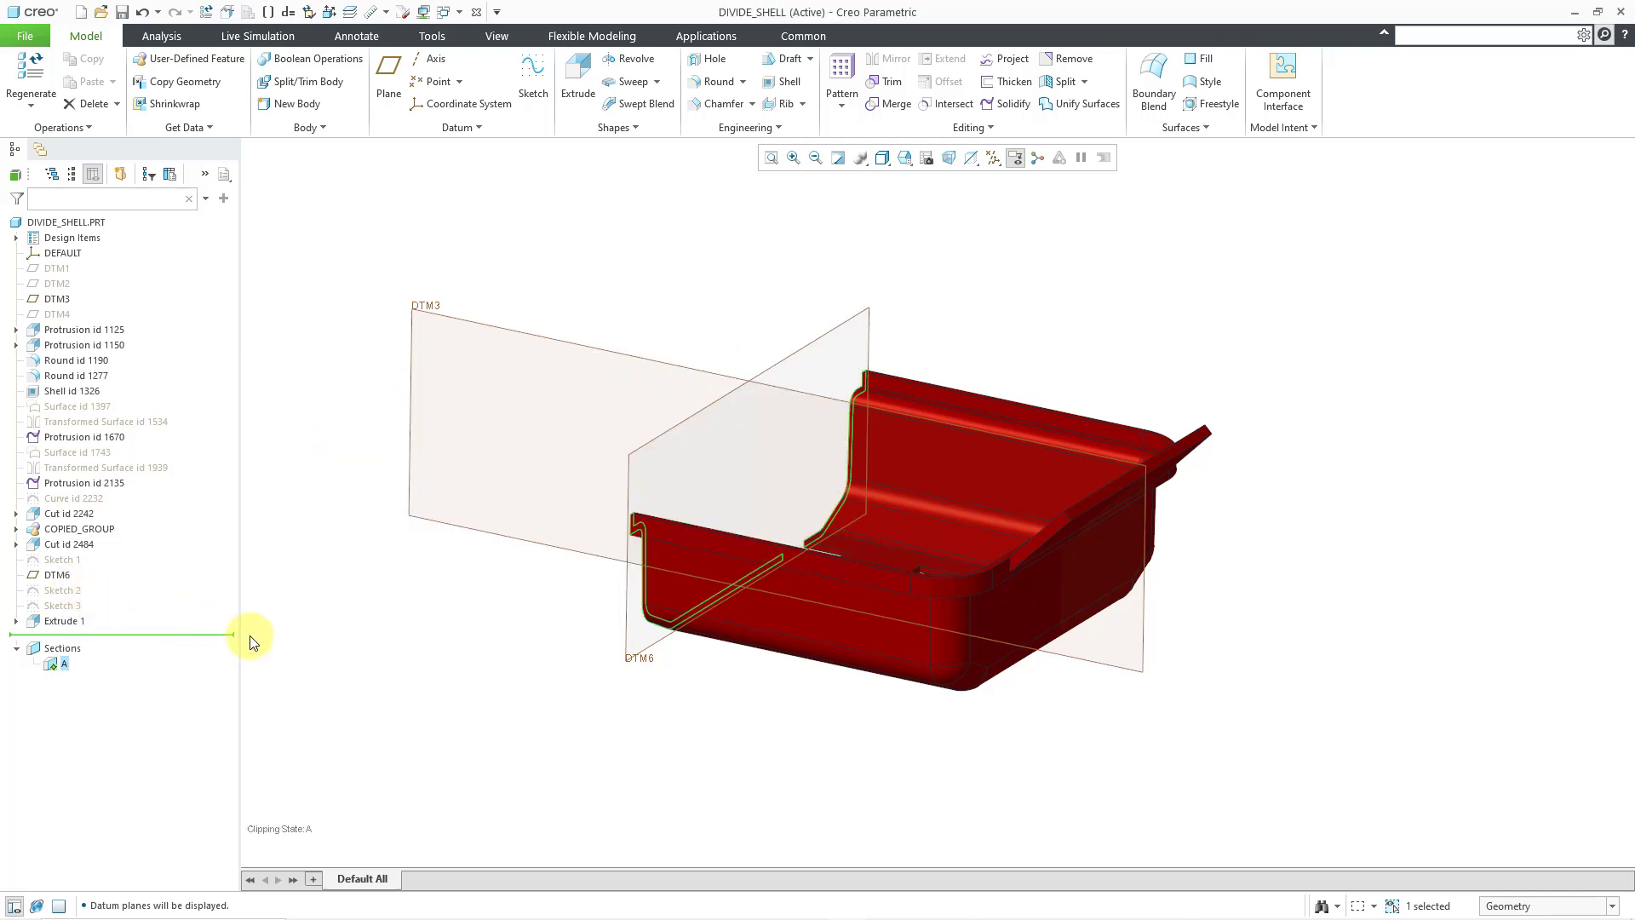
middle_drag(591, 573, 719, 573)
- Start a sketch on DTM6 with the inner wall and tray bottom as references
click(774, 613)
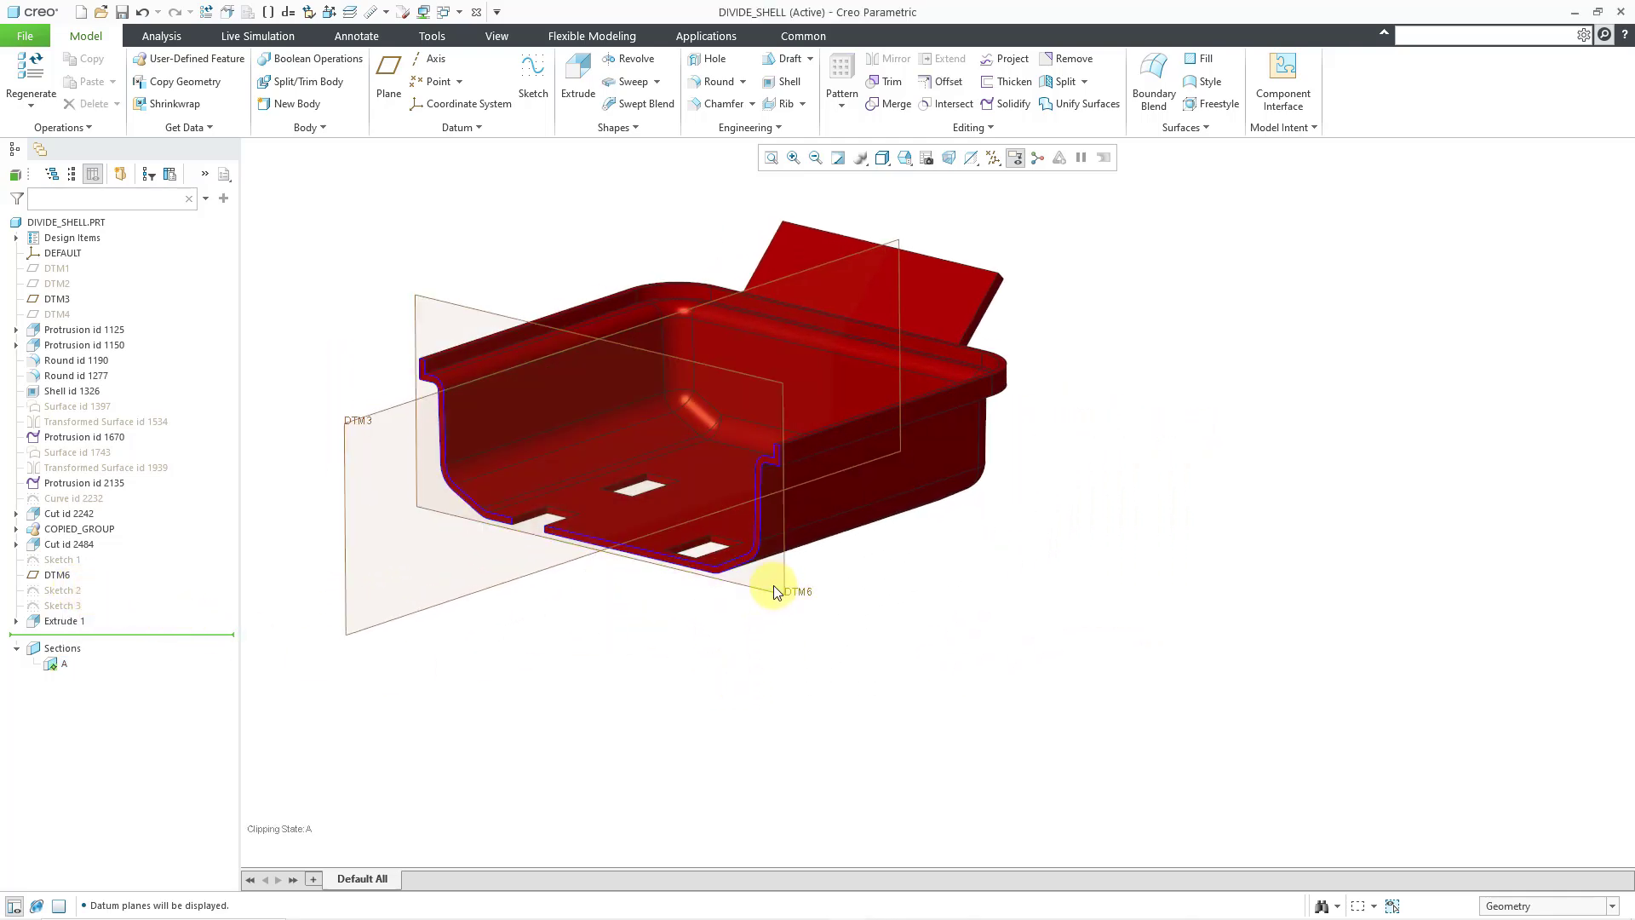
click(775, 591)
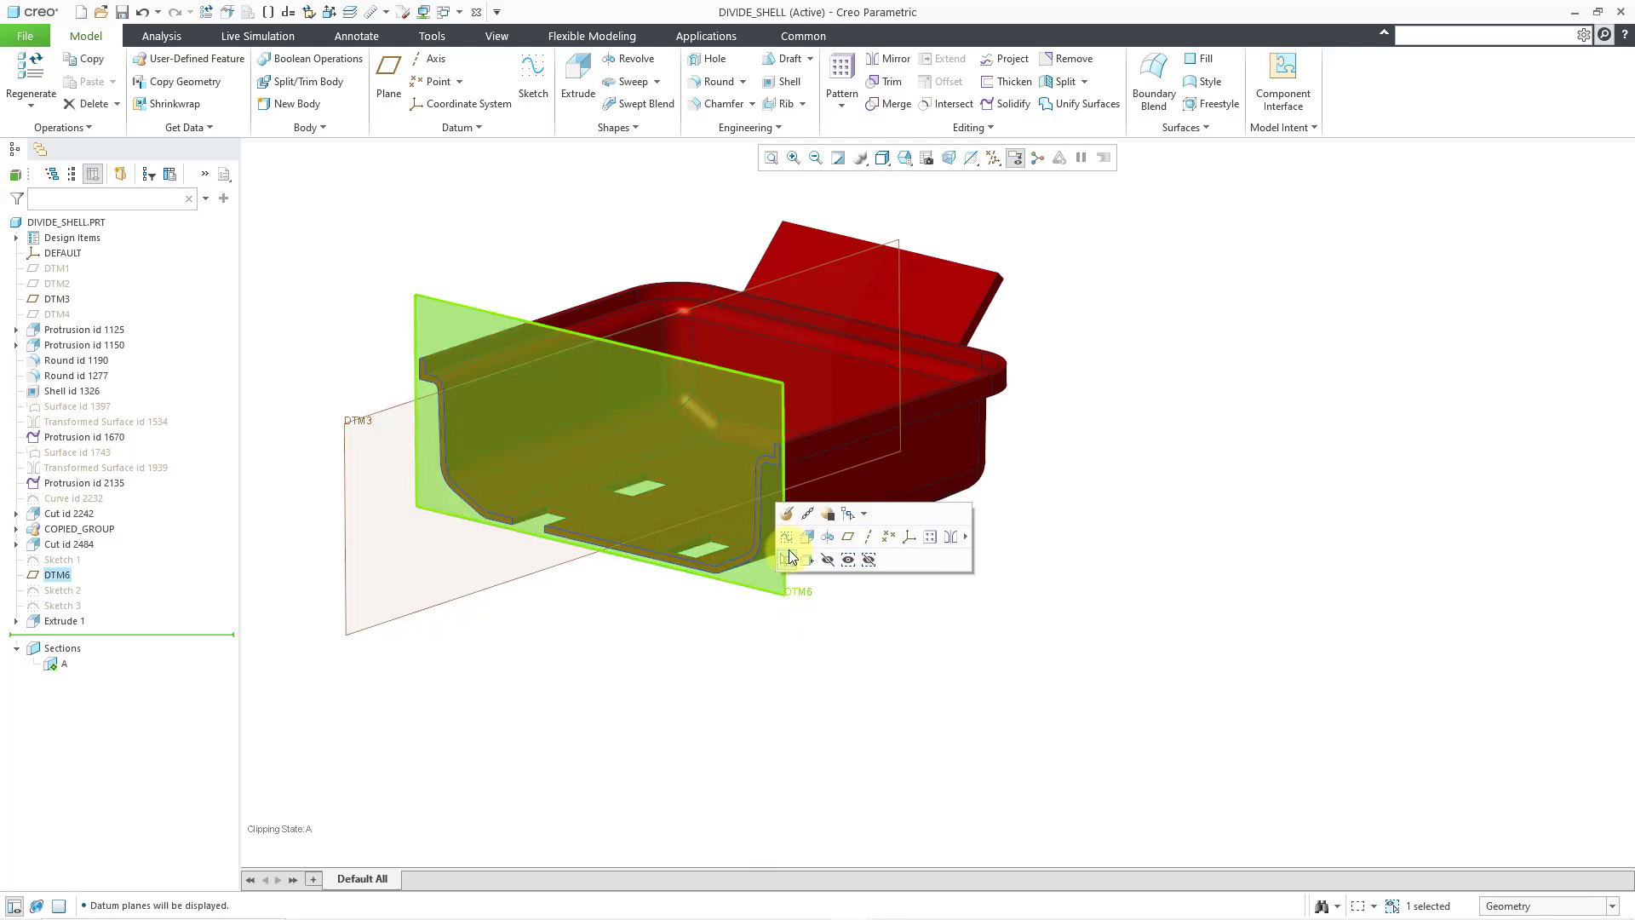
click(786, 557)
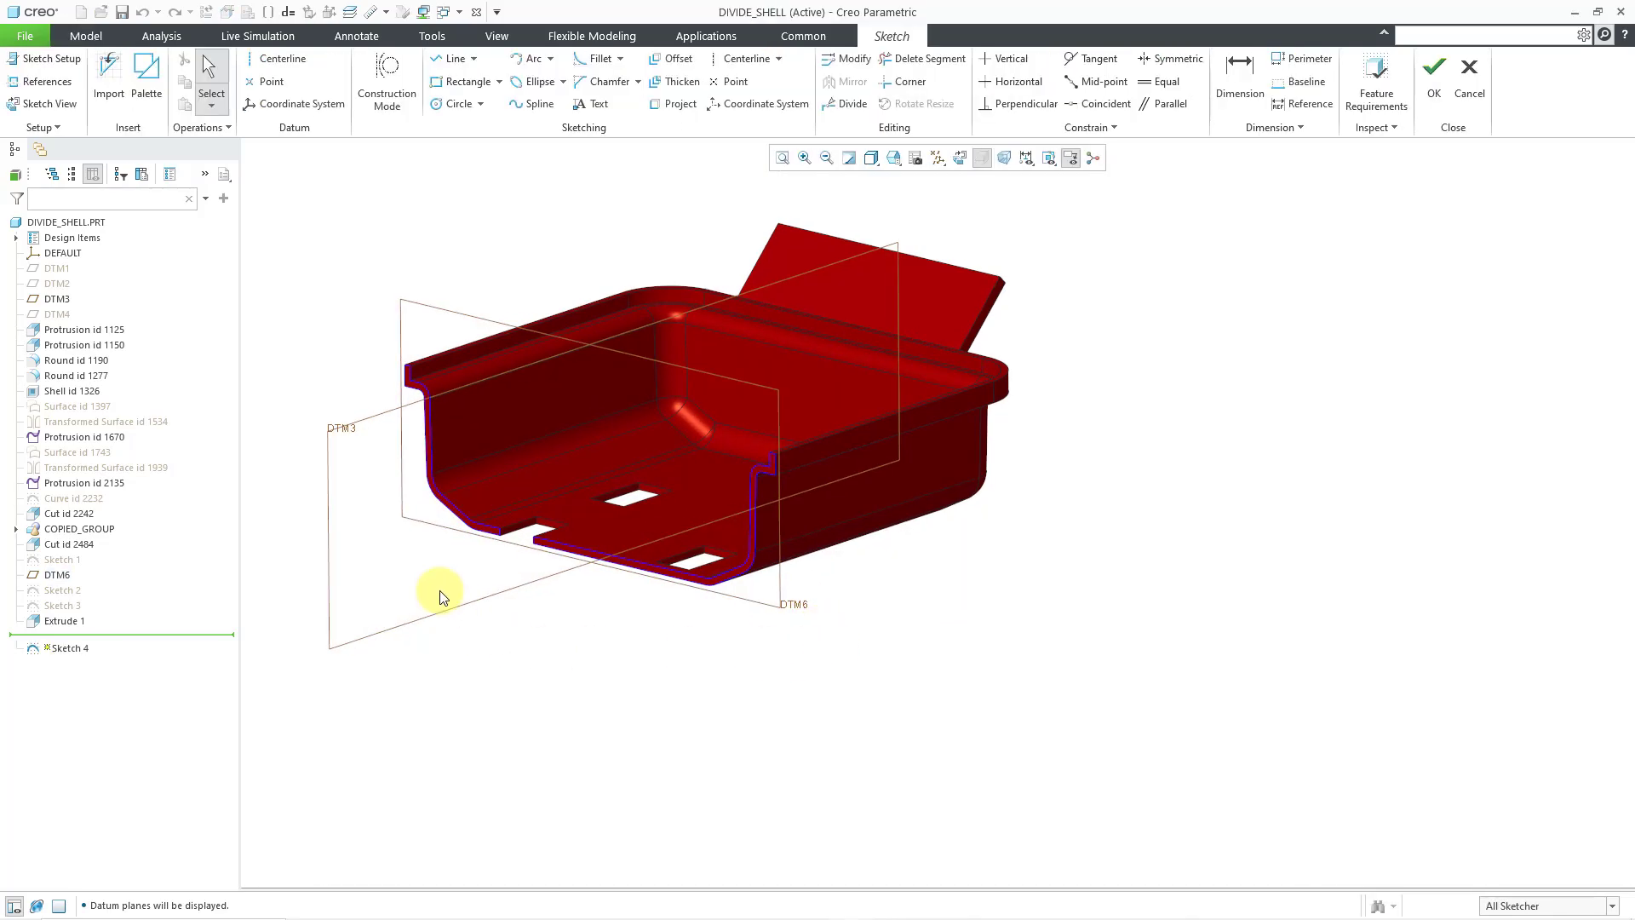
scroll(358, 451, down, 5)
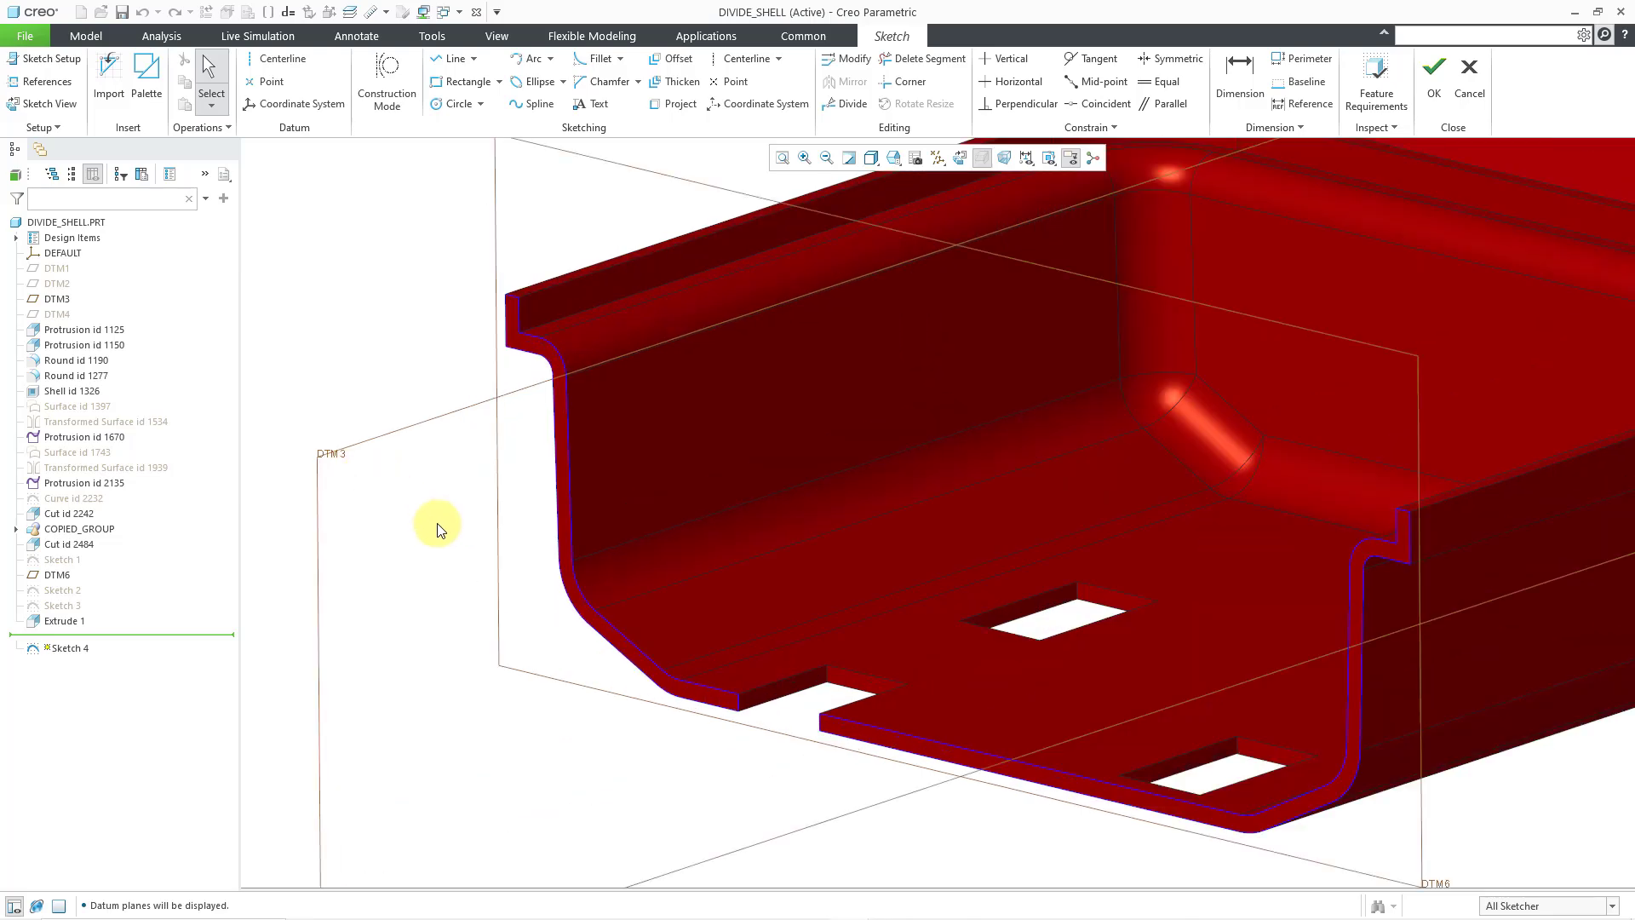
right_click(436, 528)
click(455, 583)
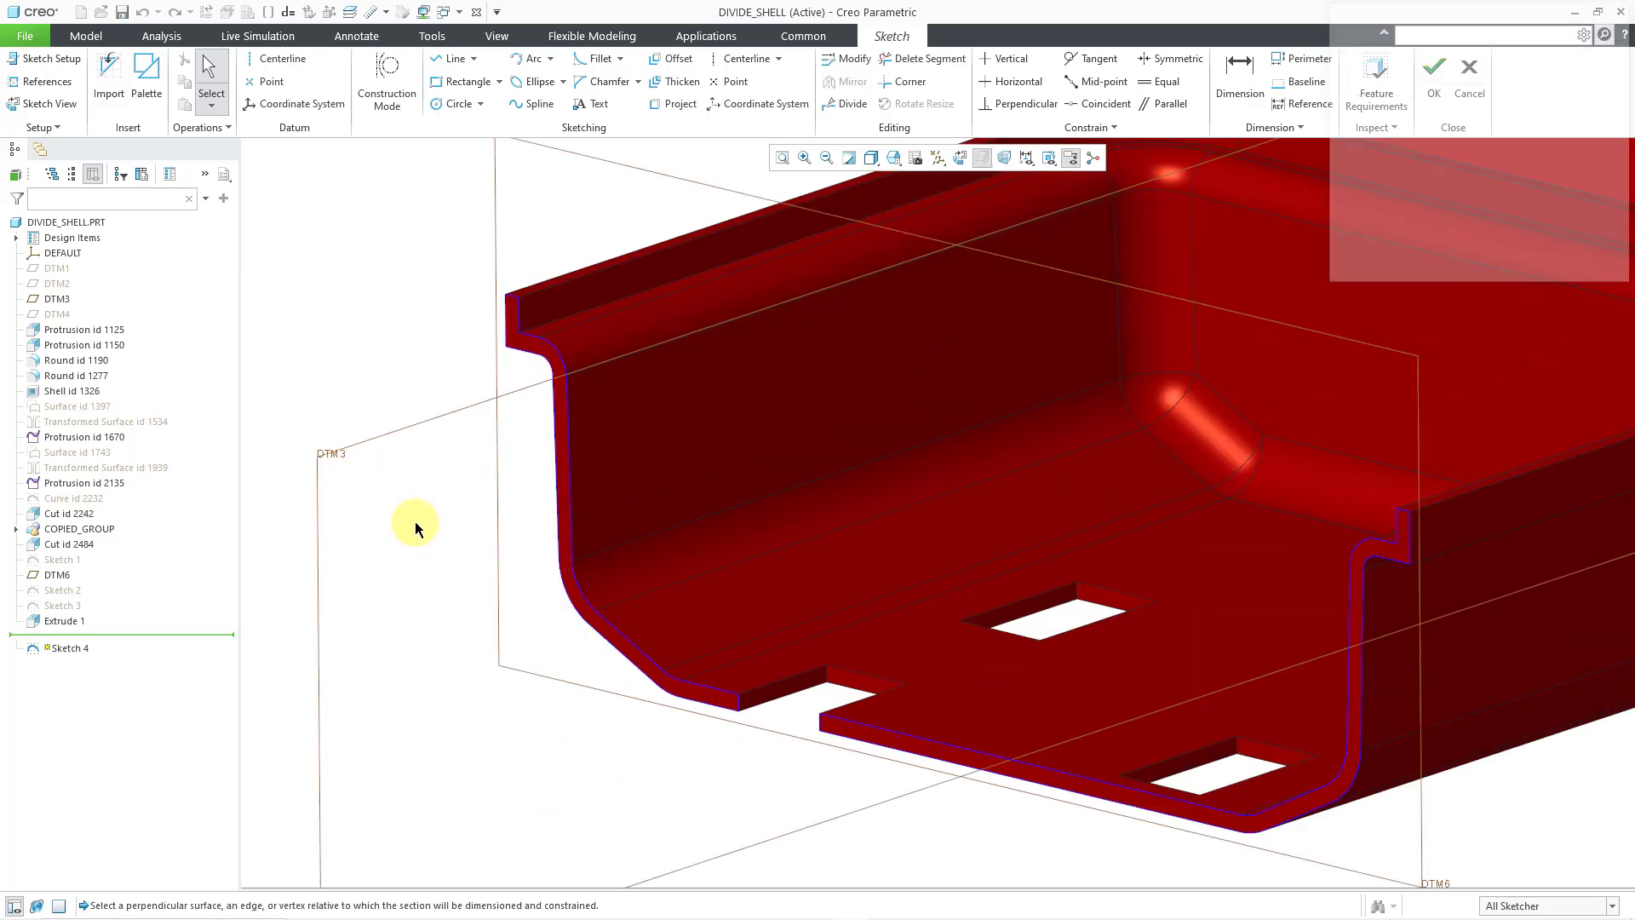
click(625, 462)
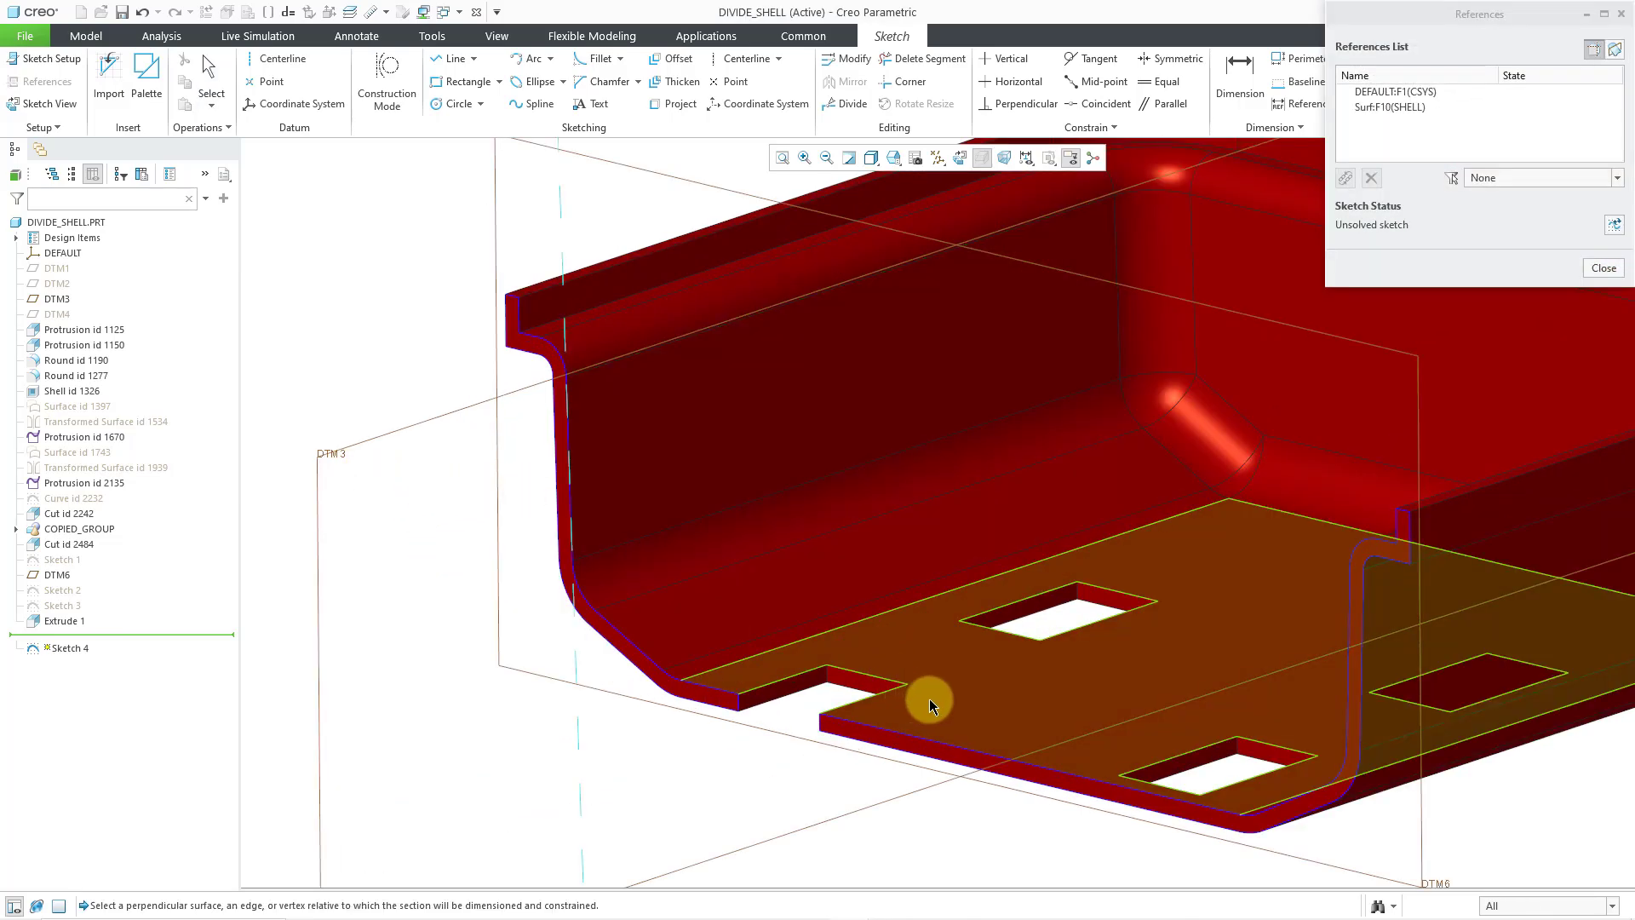
click(935, 703)
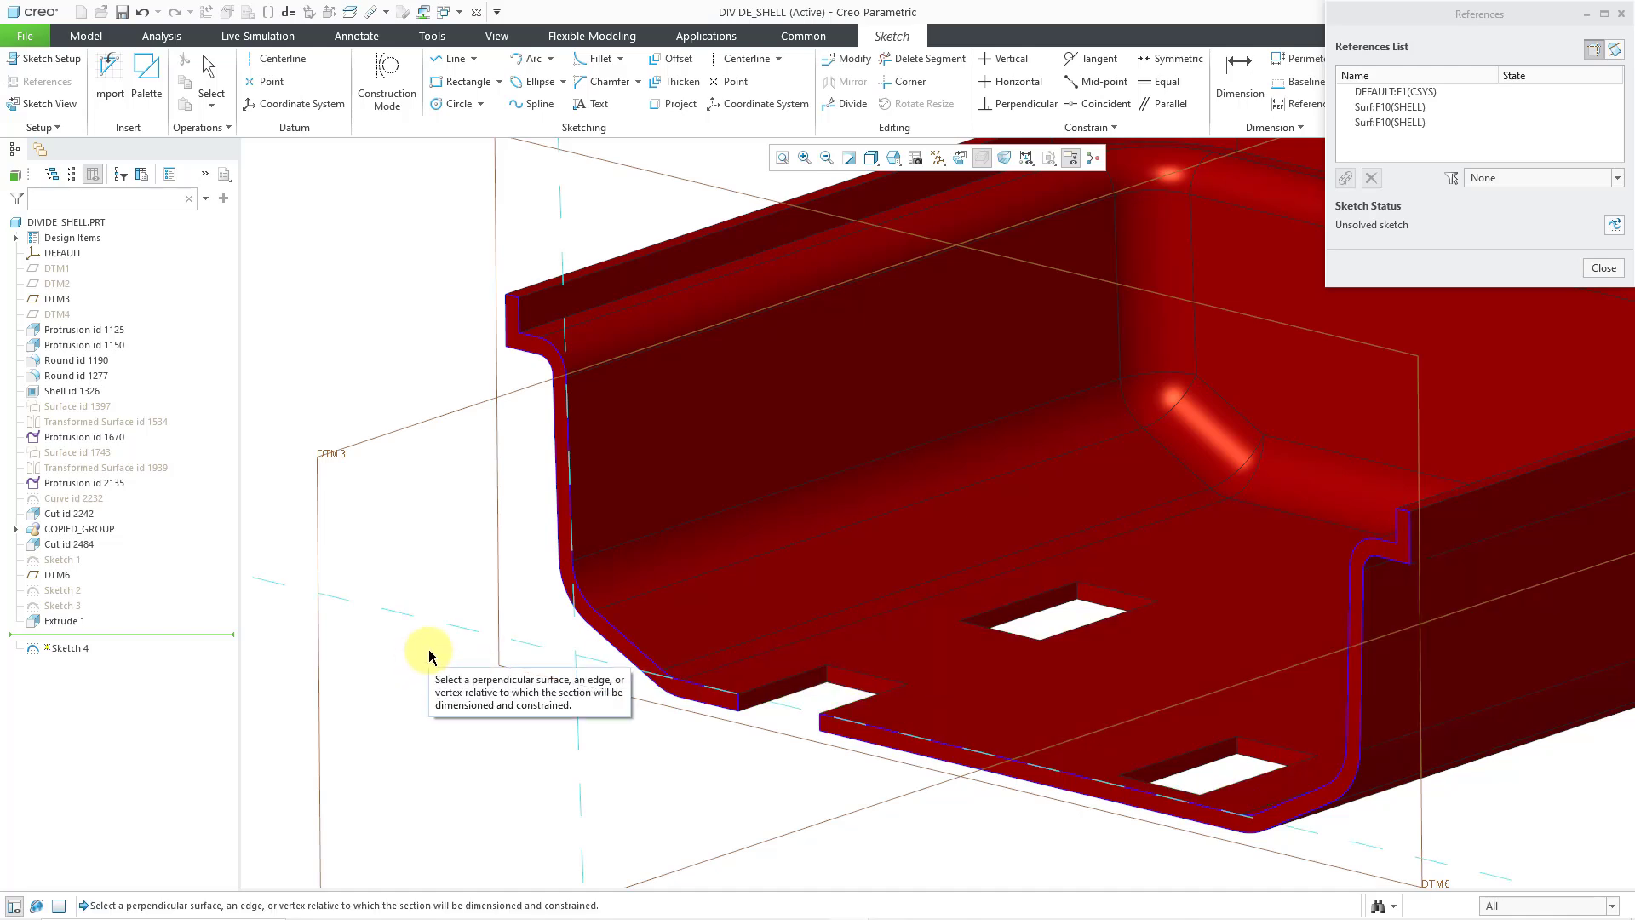
click(1604, 269)
- Draw a line from the inner wall to the tray bottom edge, vertical dimension 60
right_click(279, 320)
click(320, 352)
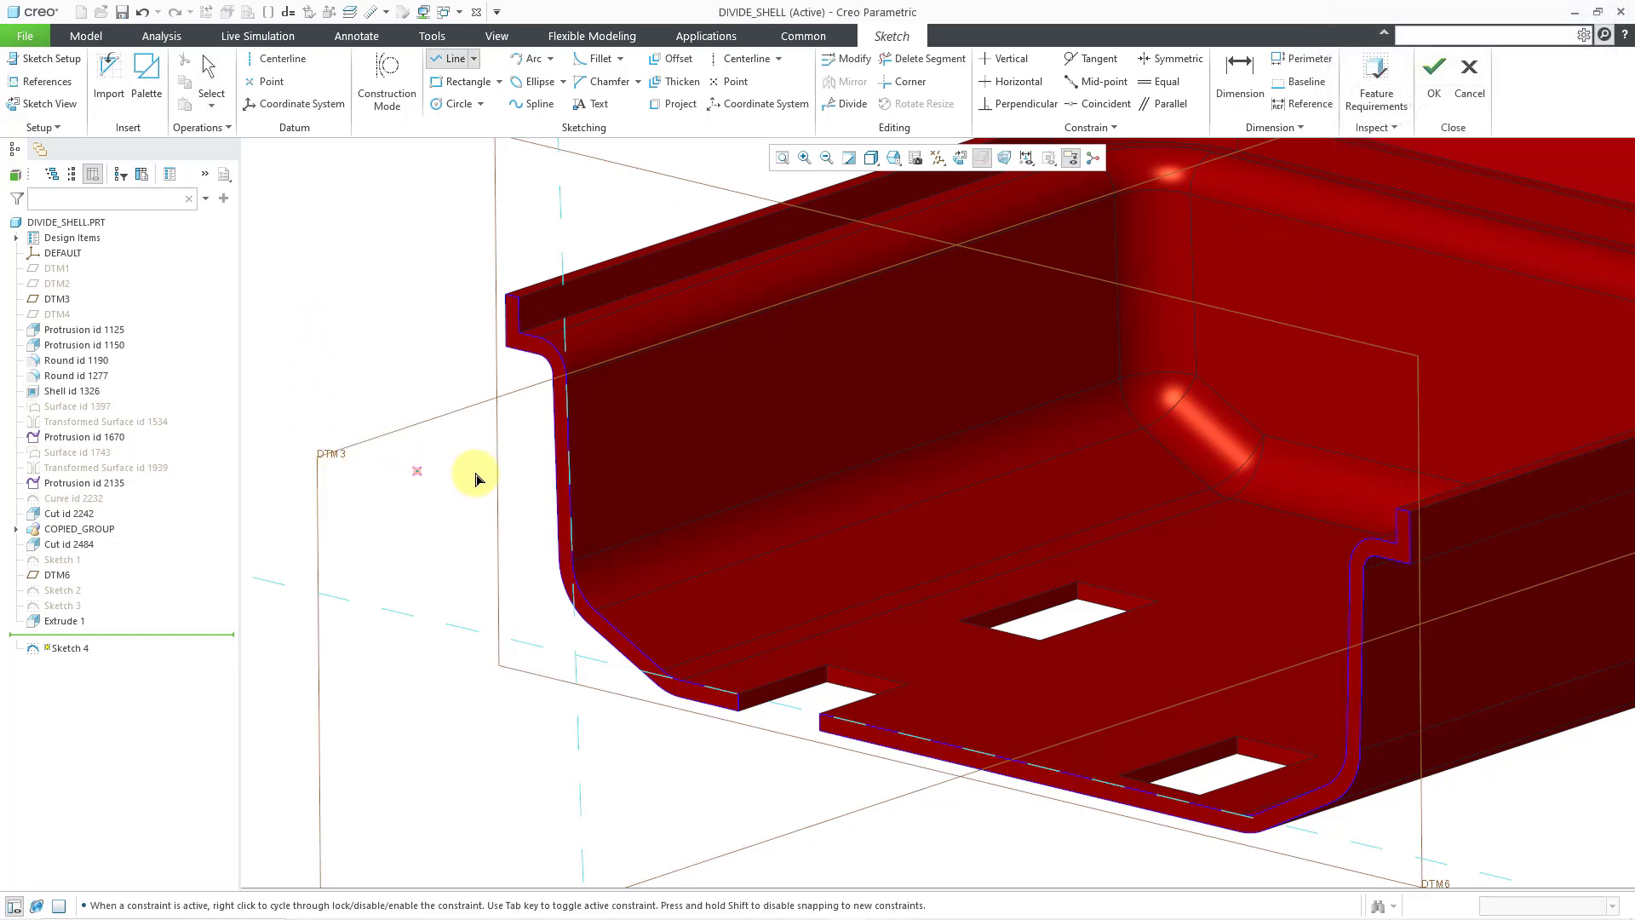
click(568, 443)
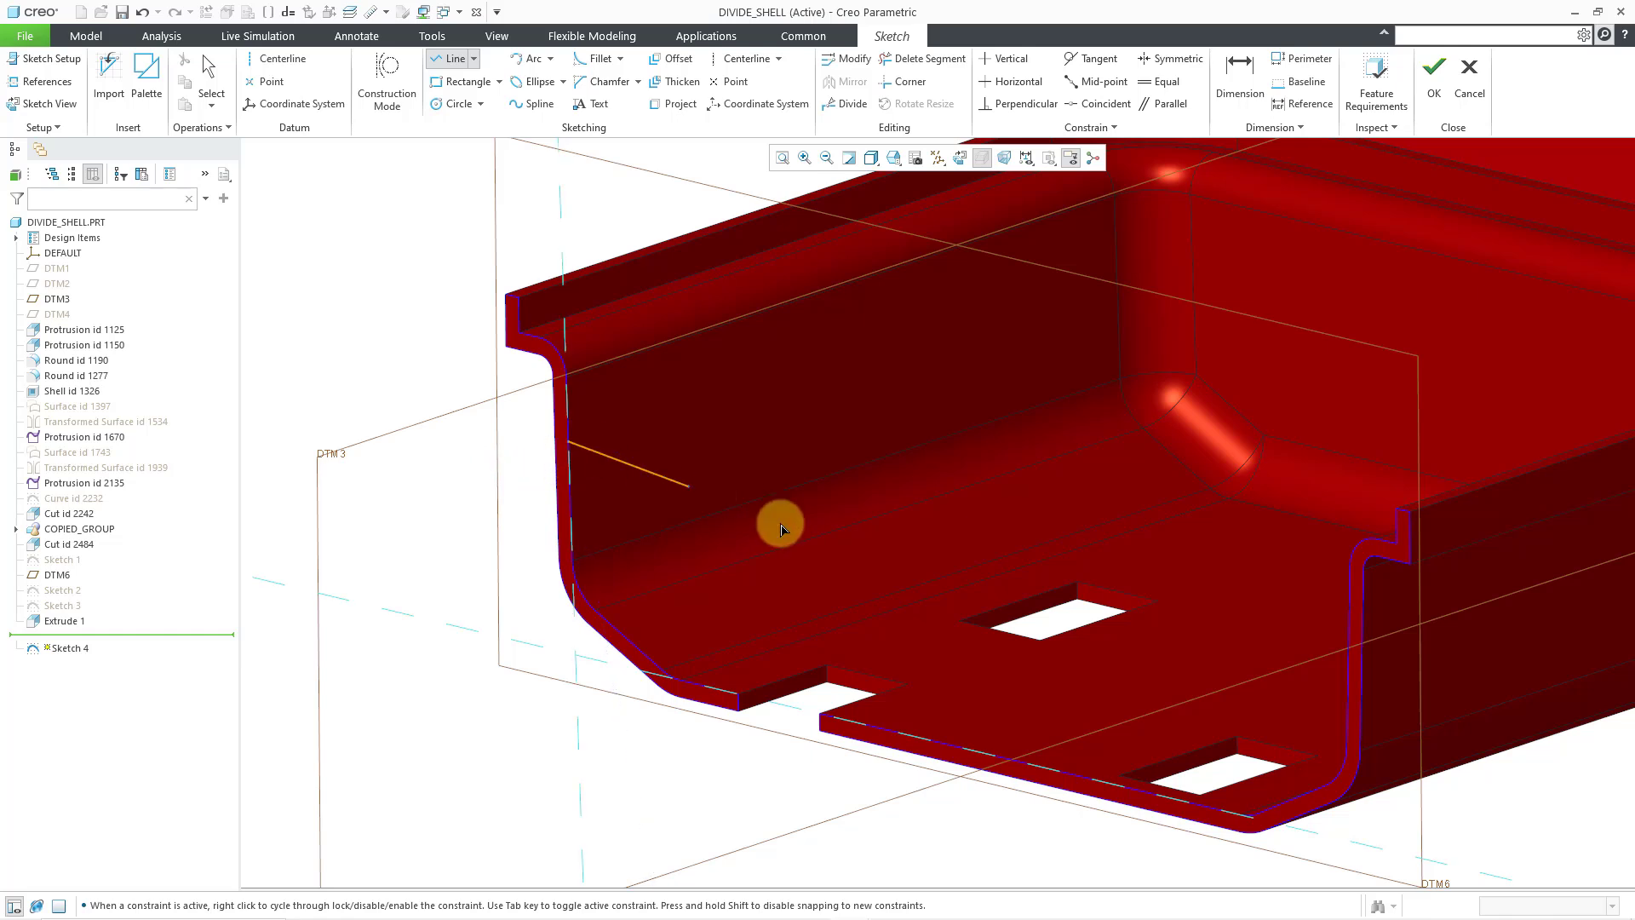
click(928, 740)
middle_click(402, 698)
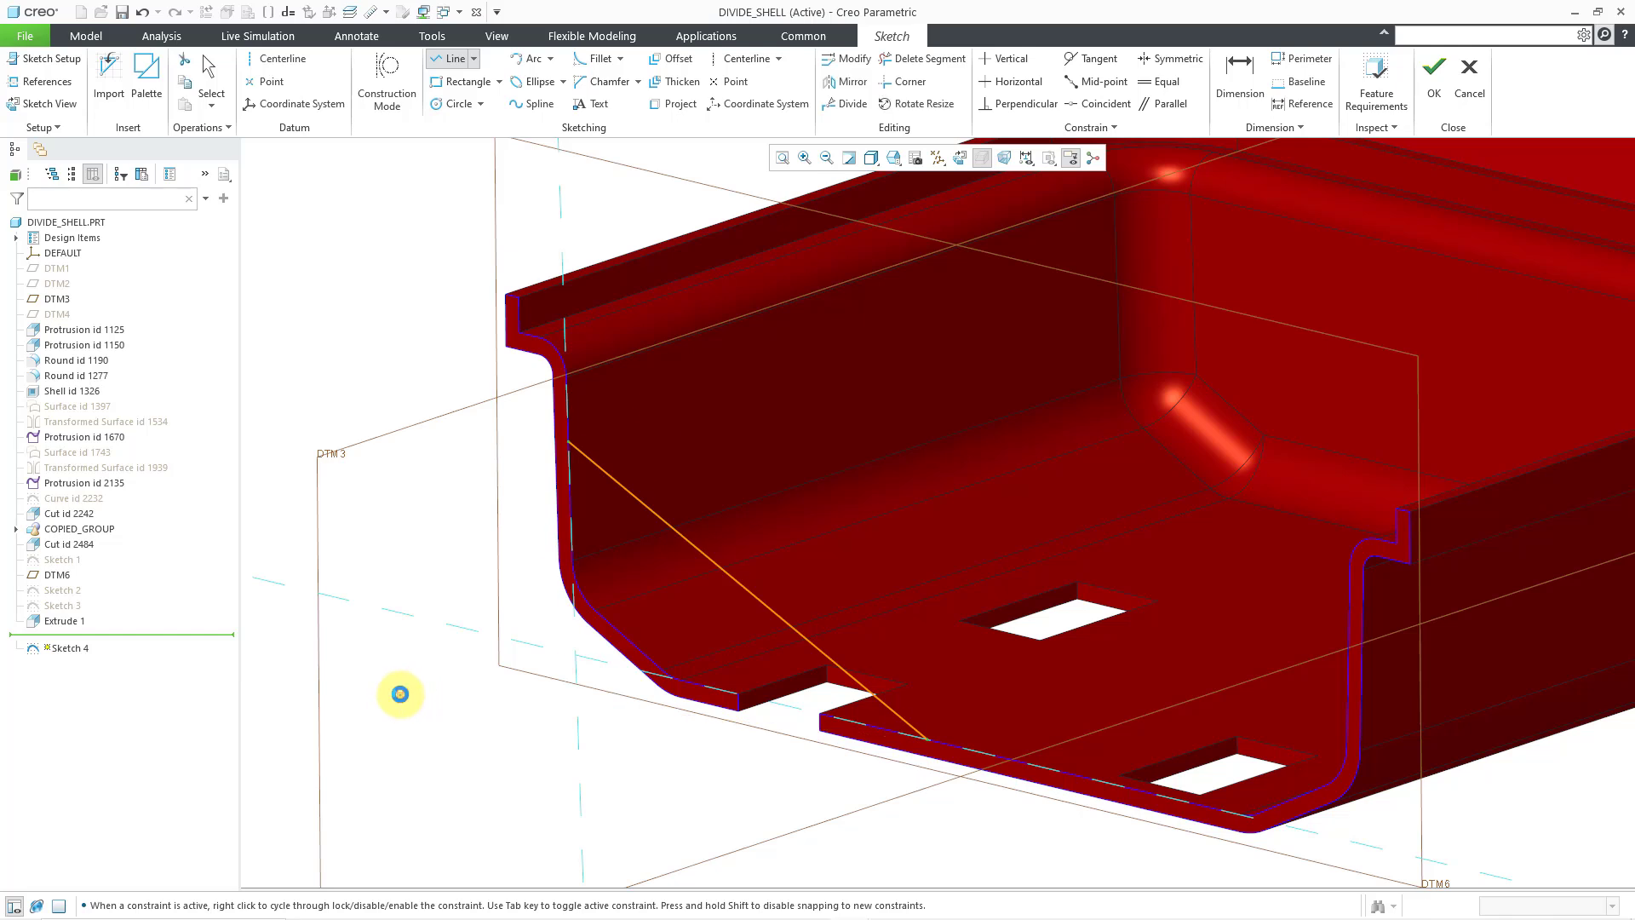
middle_click(400, 694)
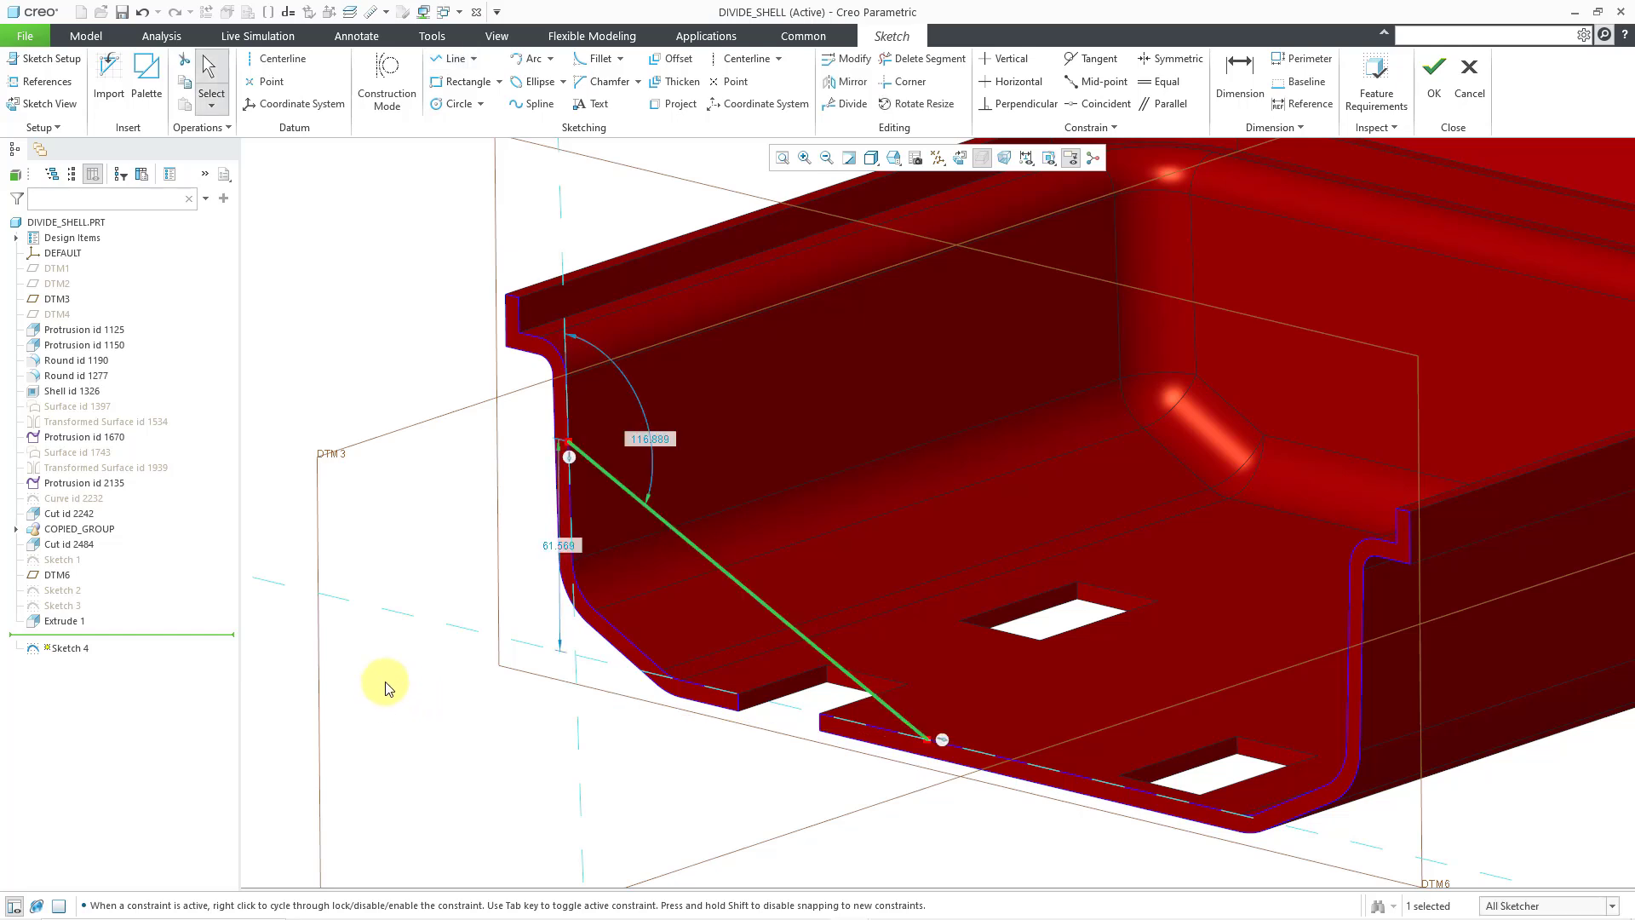
double_click(553, 545)
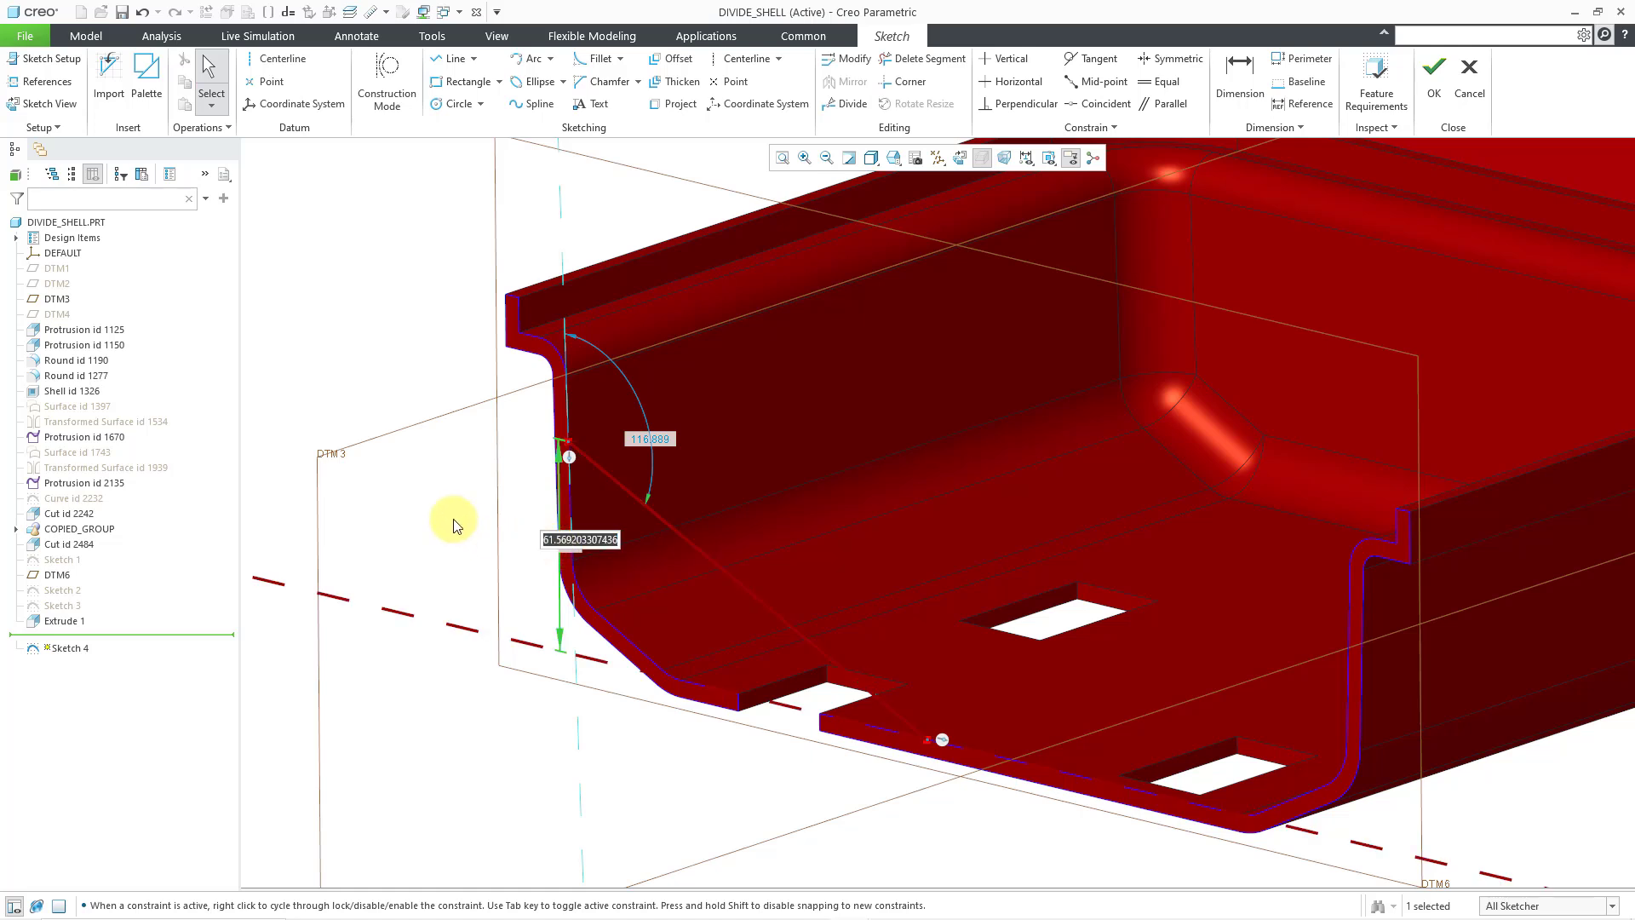
text(60)
key(Return)
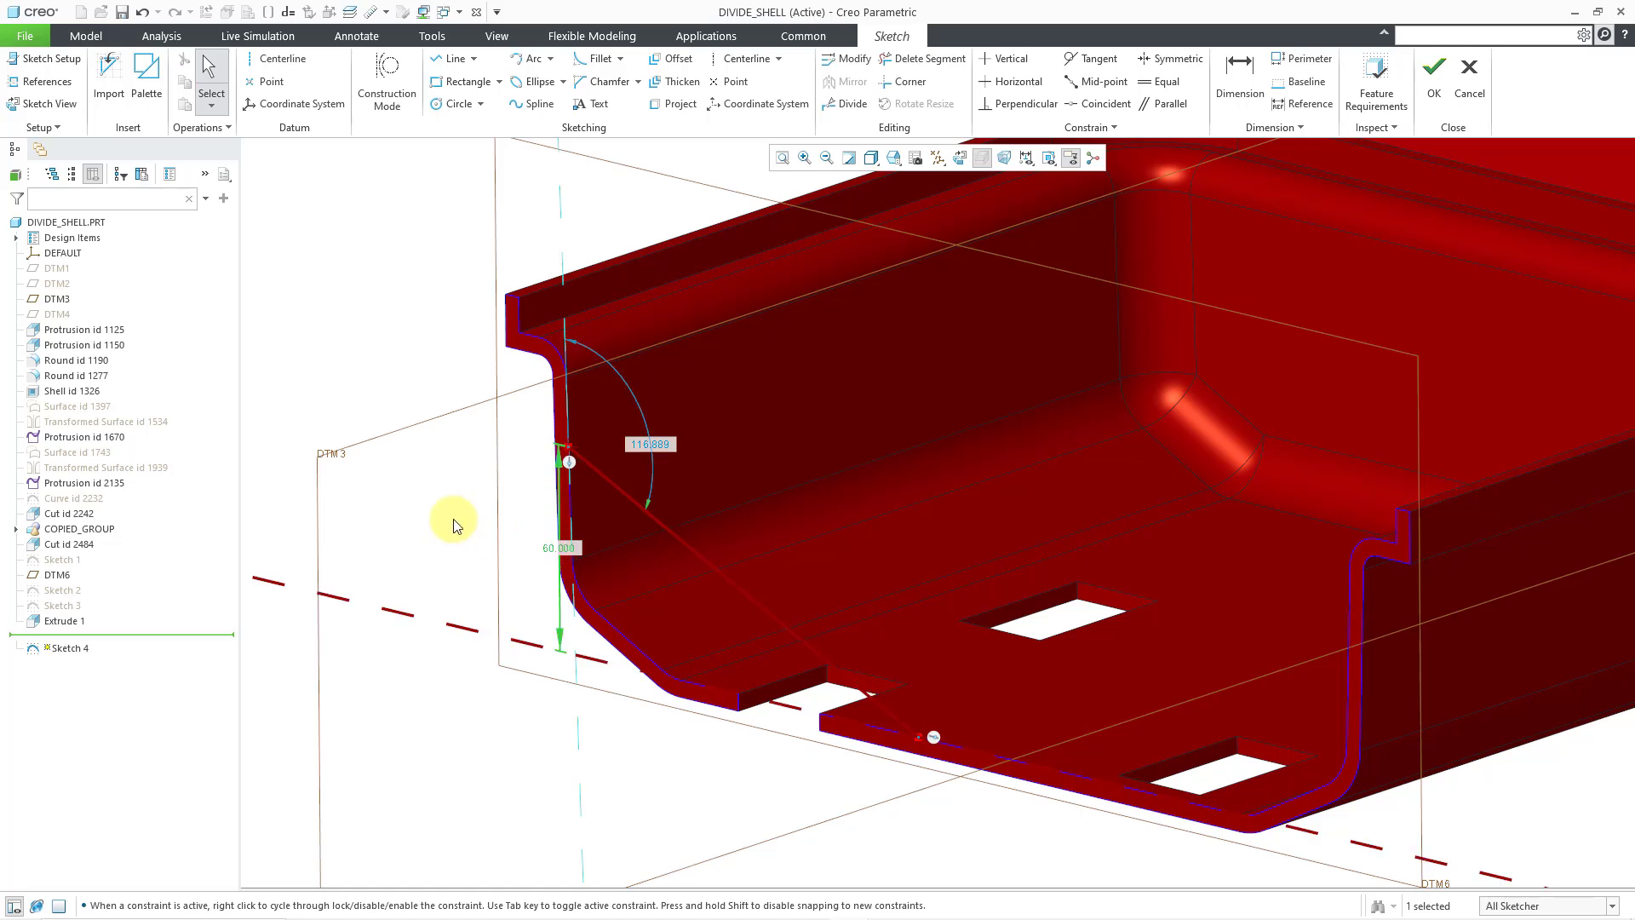
- Add a 120 horizontal dimension to the line and finish Sketch 4
right_click(432, 474)
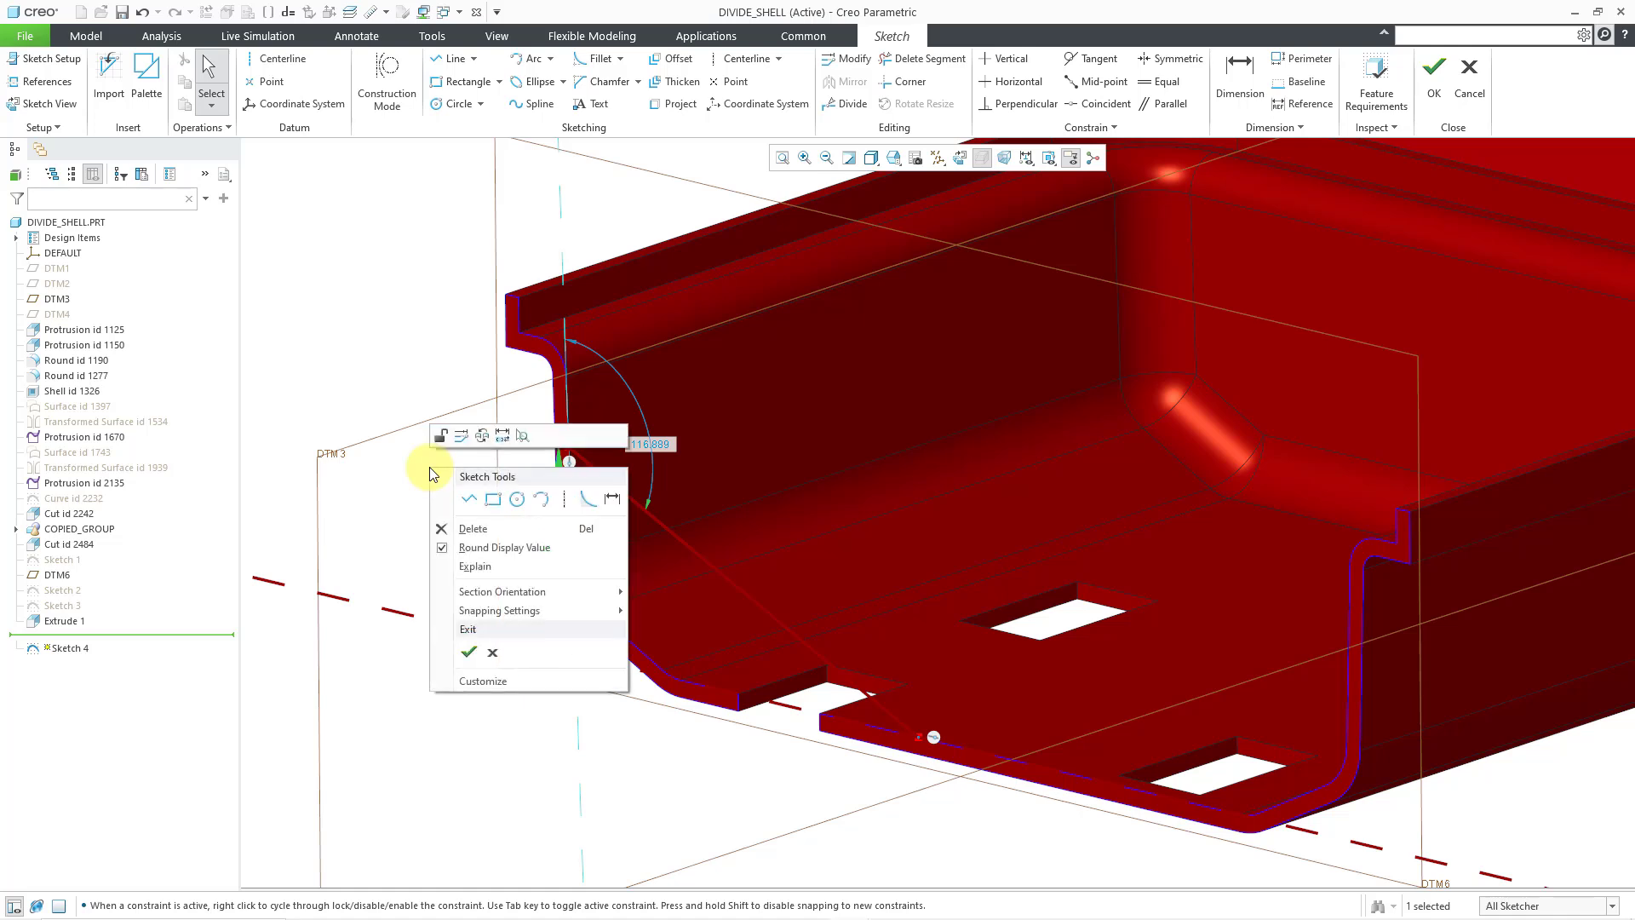
click(613, 498)
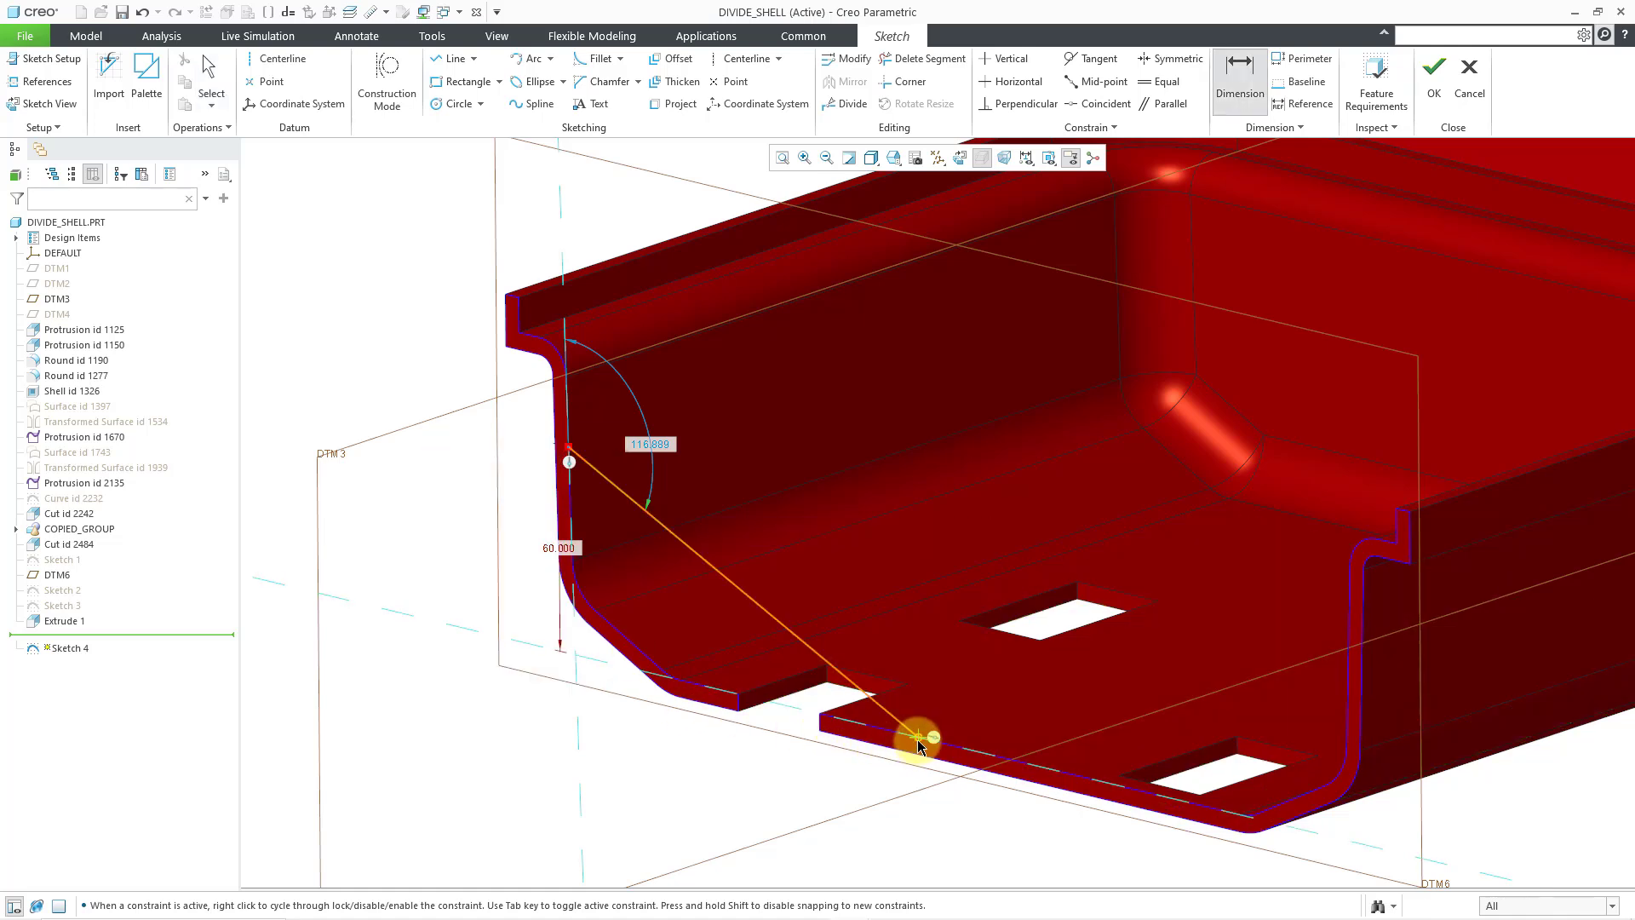
click(919, 744)
click(578, 760)
middle_click(601, 732)
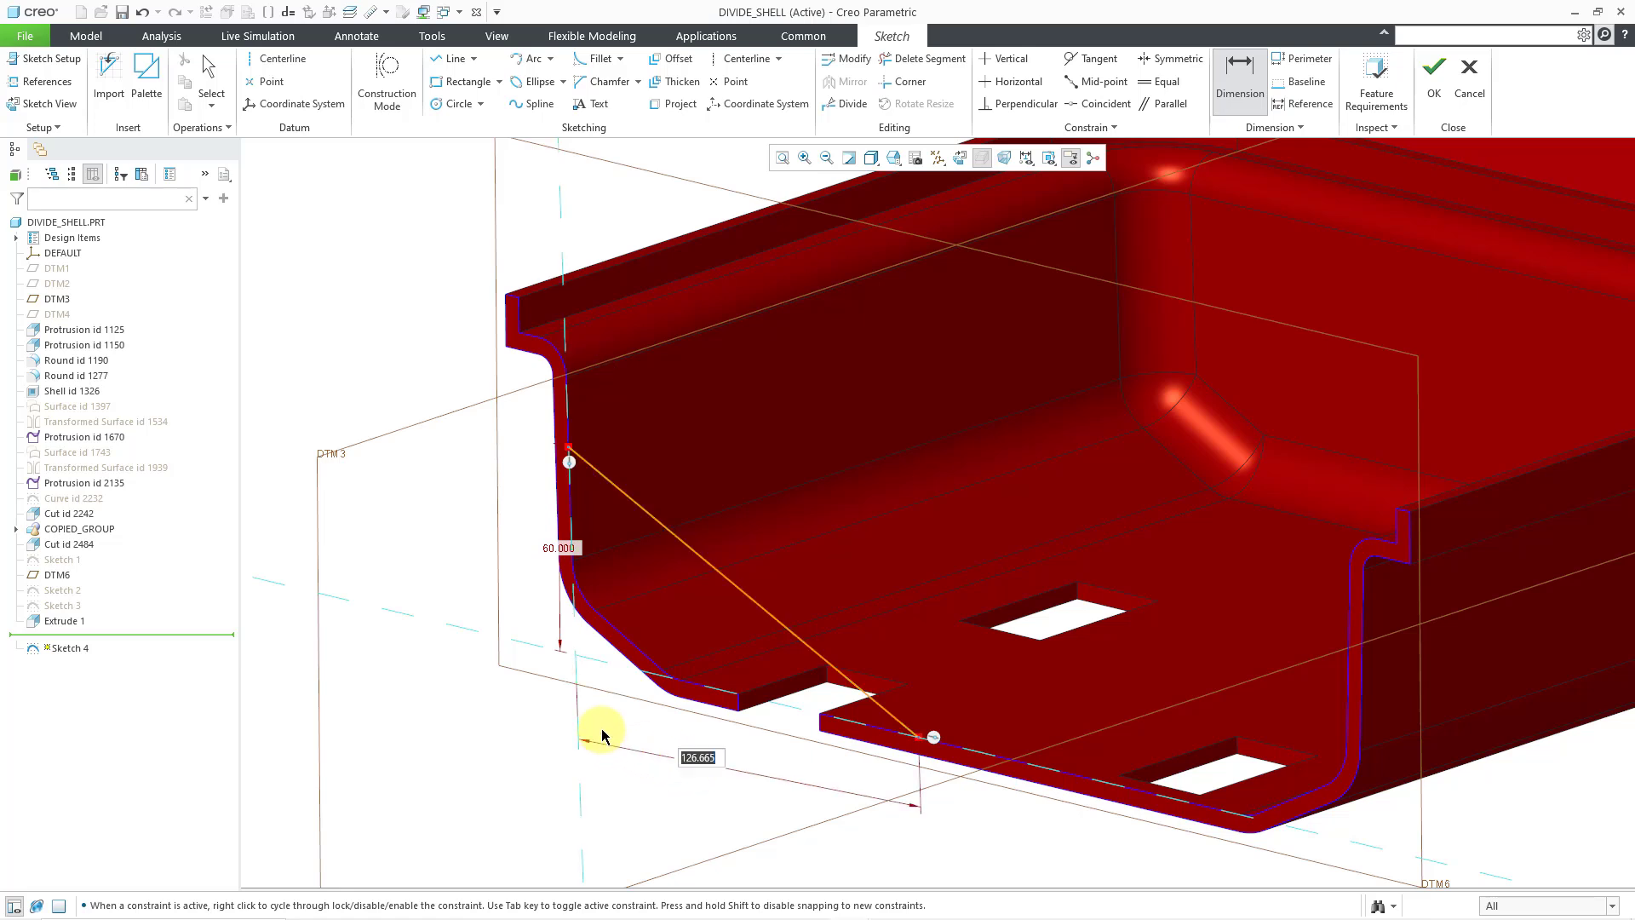
text(120)
key(Return)
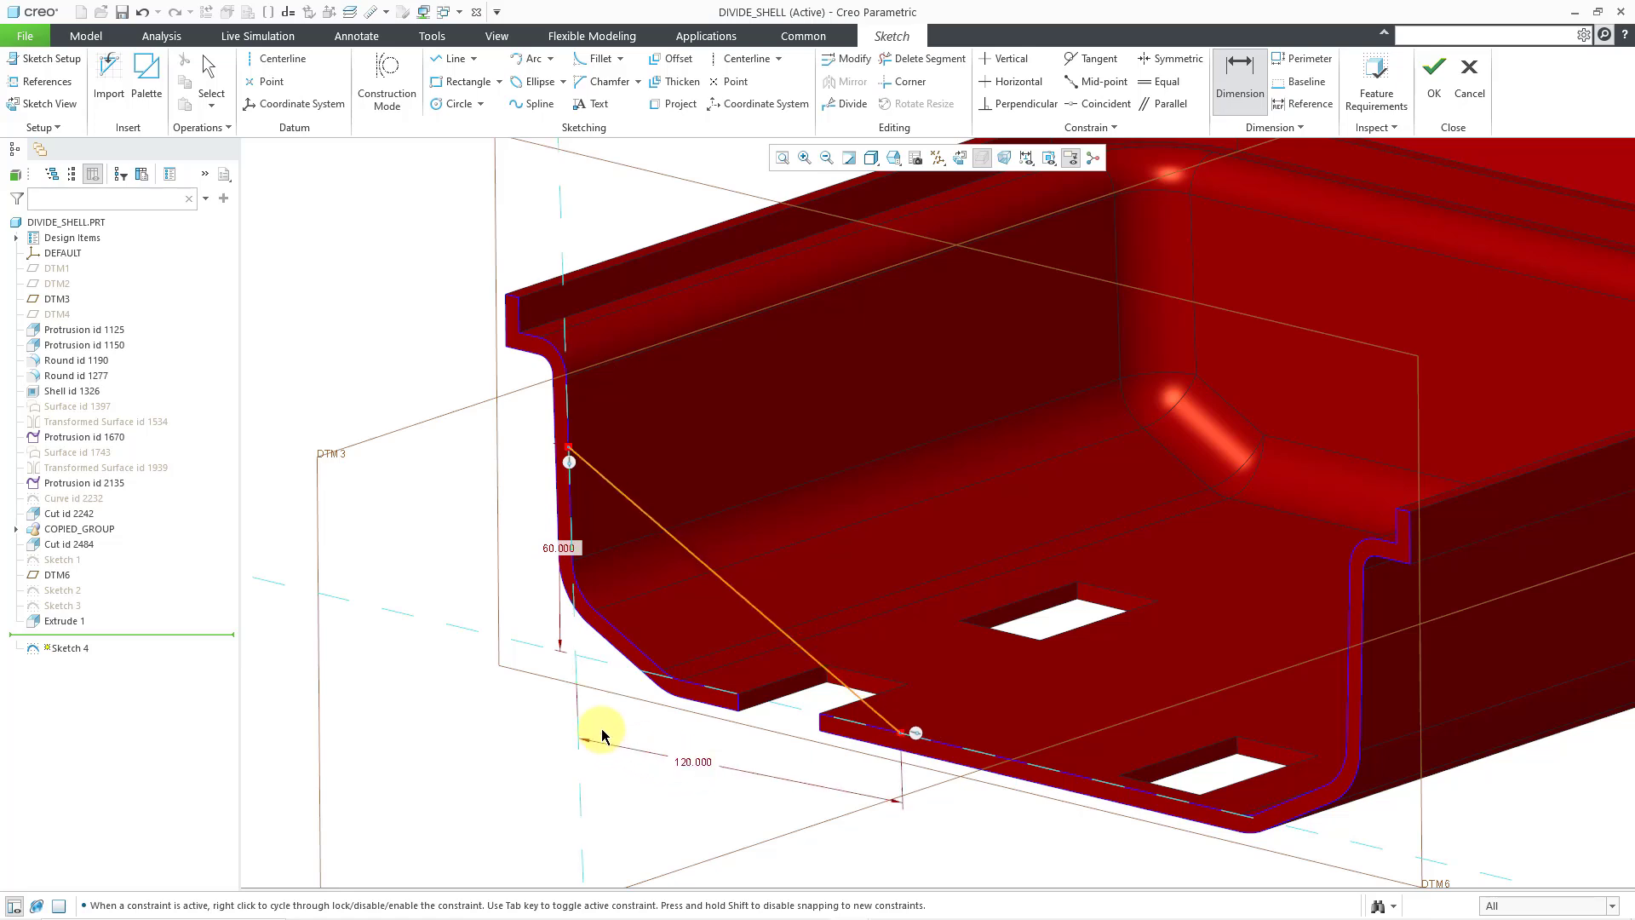
right_click(498, 683)
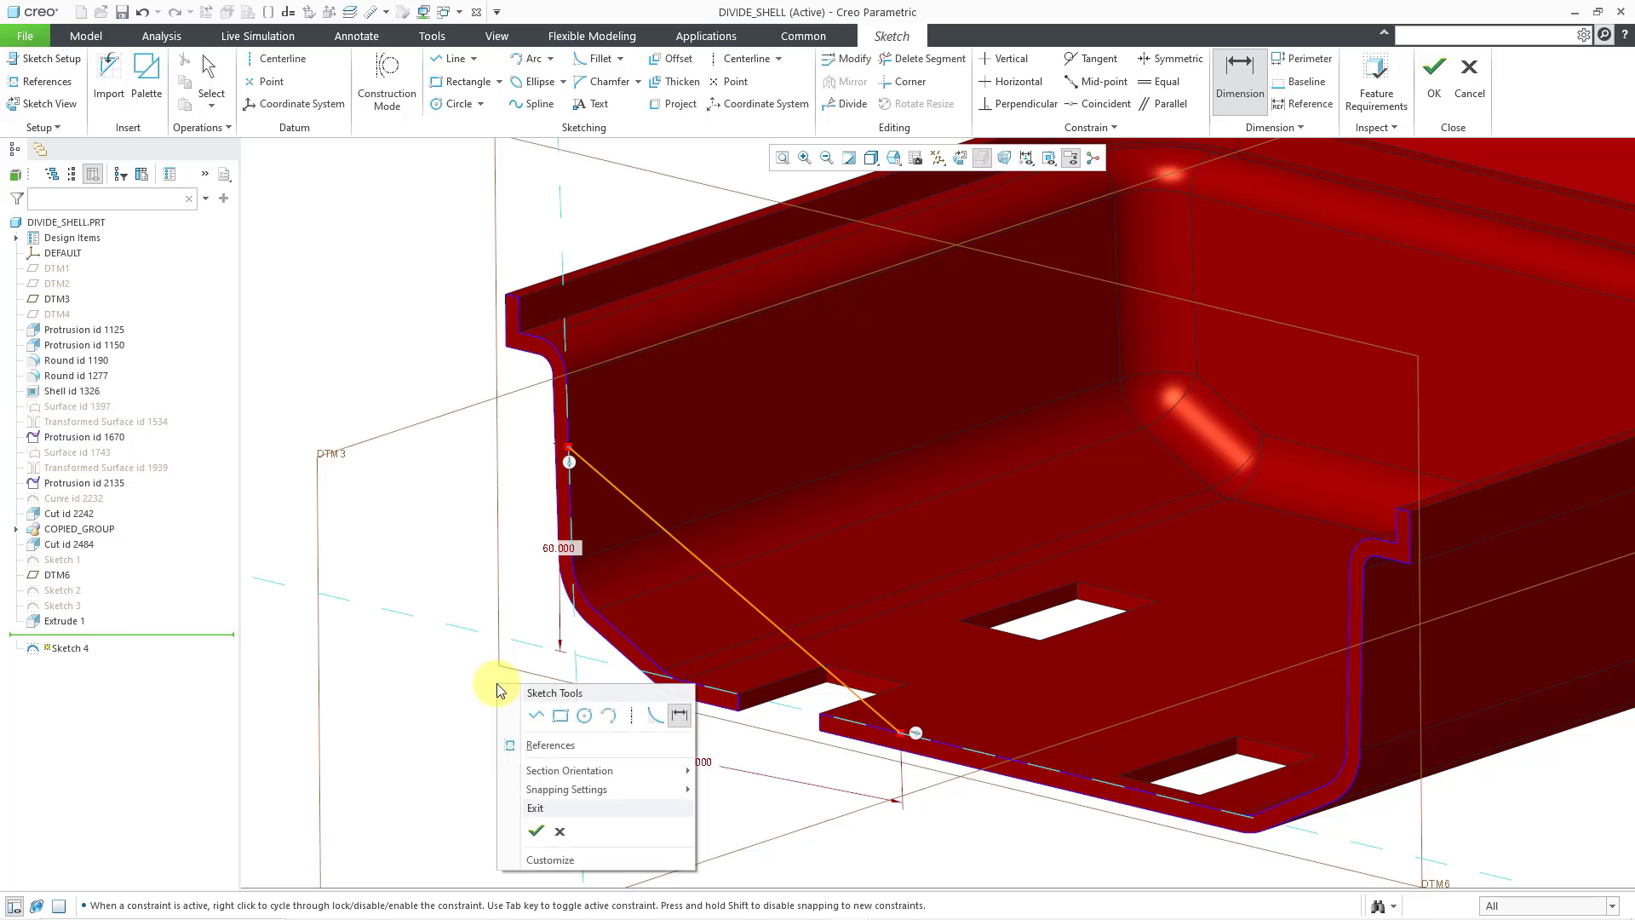
click(538, 833)
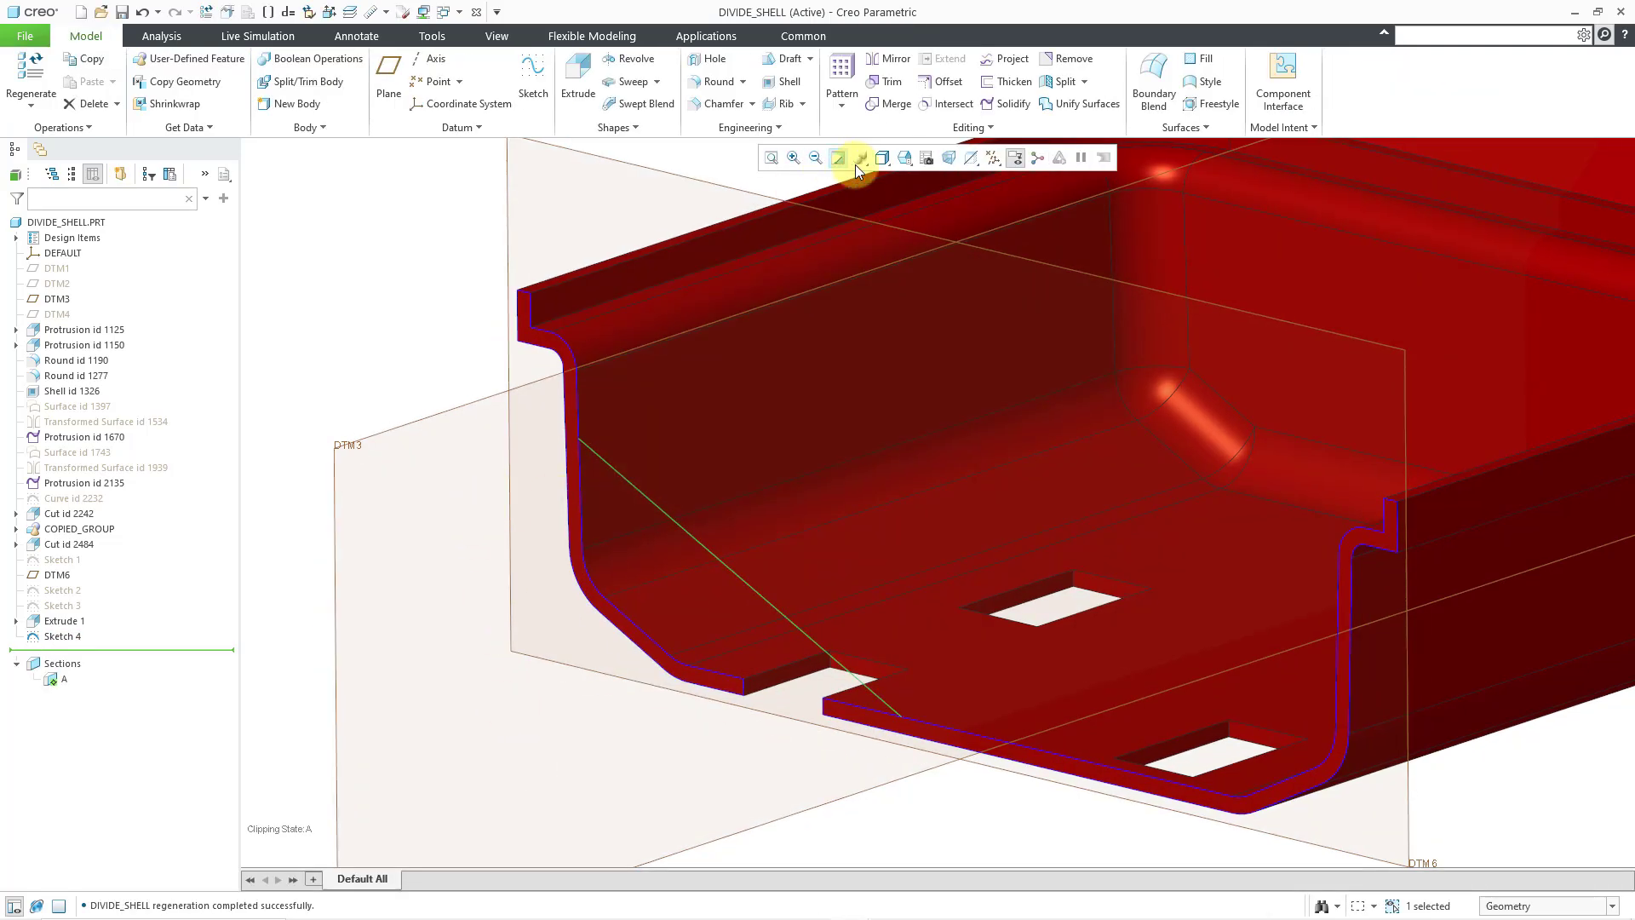
- Hide the datum planes and start an extrusion from Sketch 4
click(993, 156)
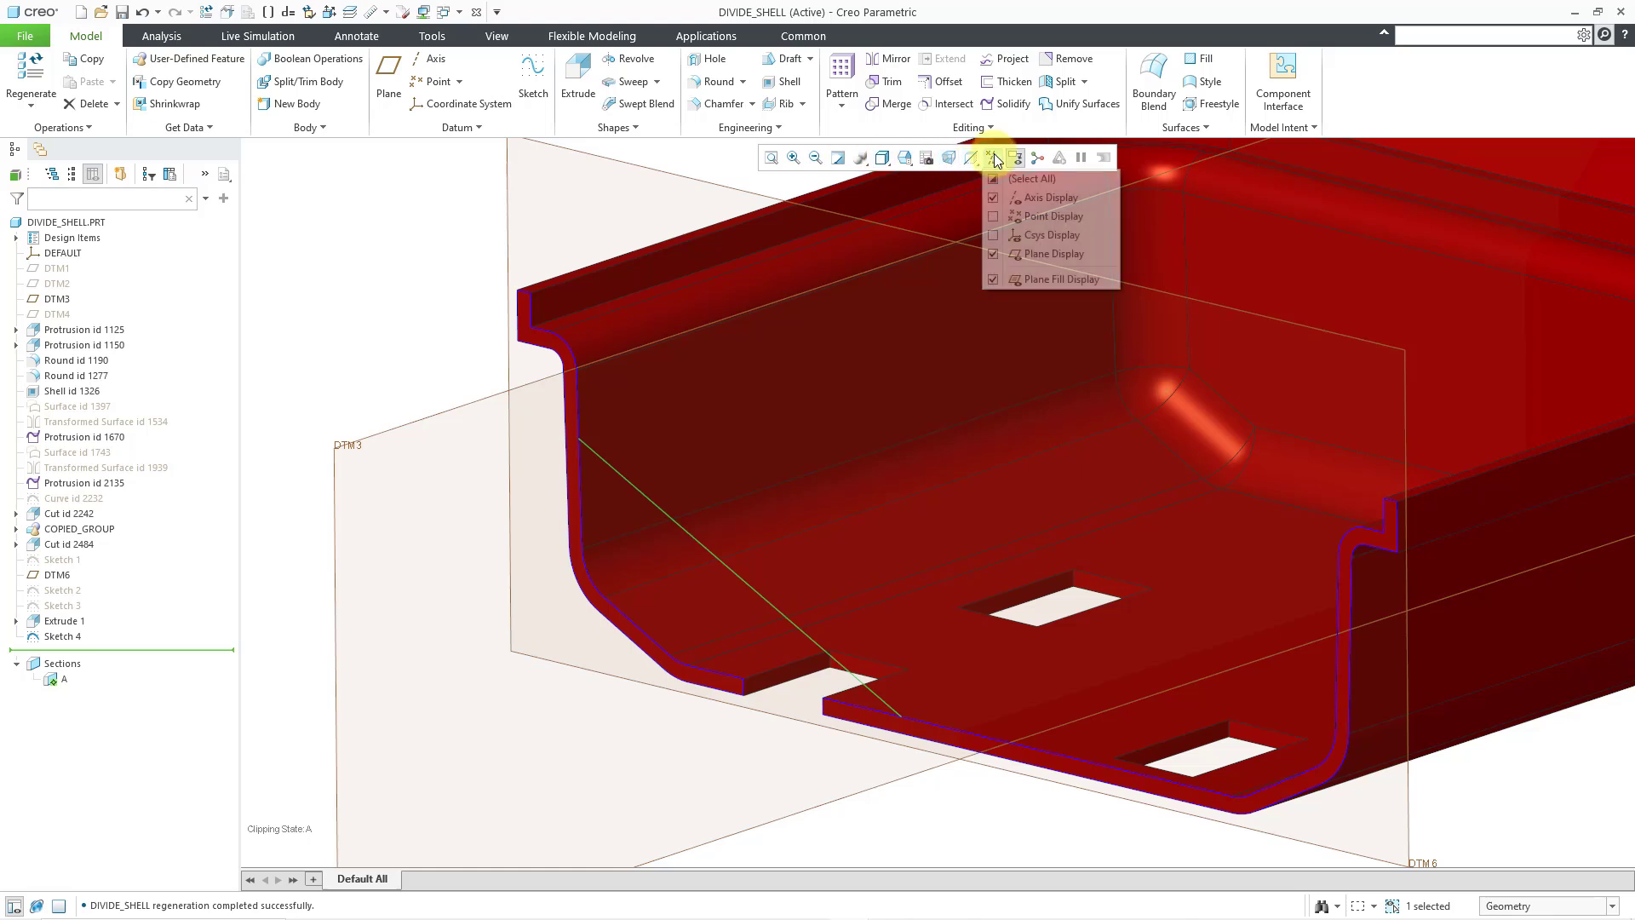
click(1052, 255)
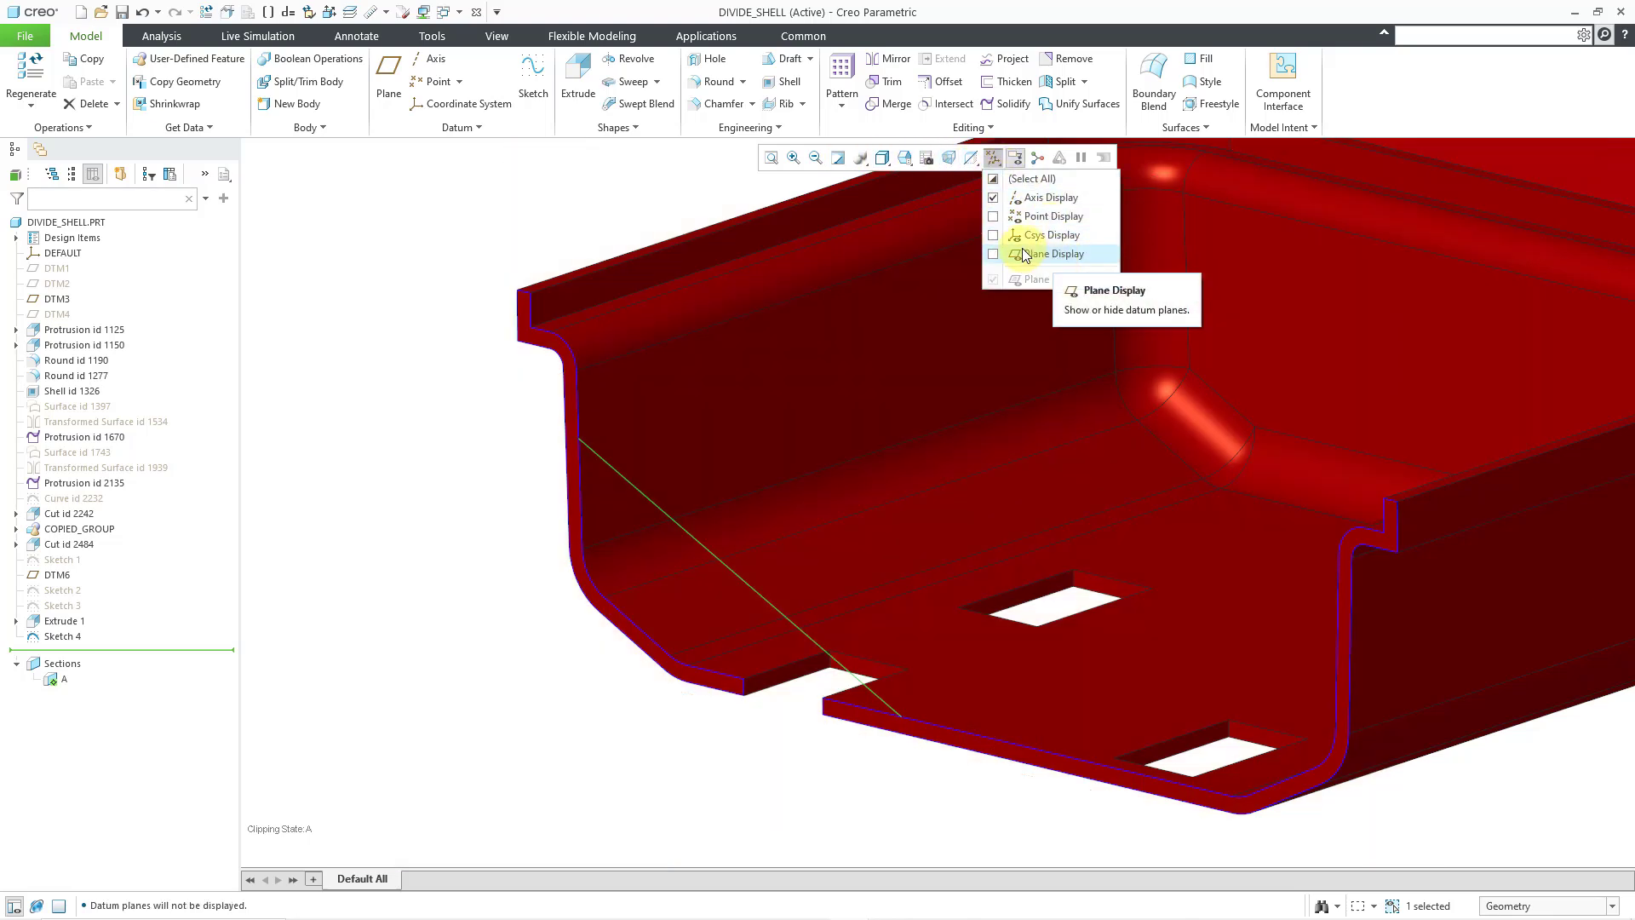
click(337, 273)
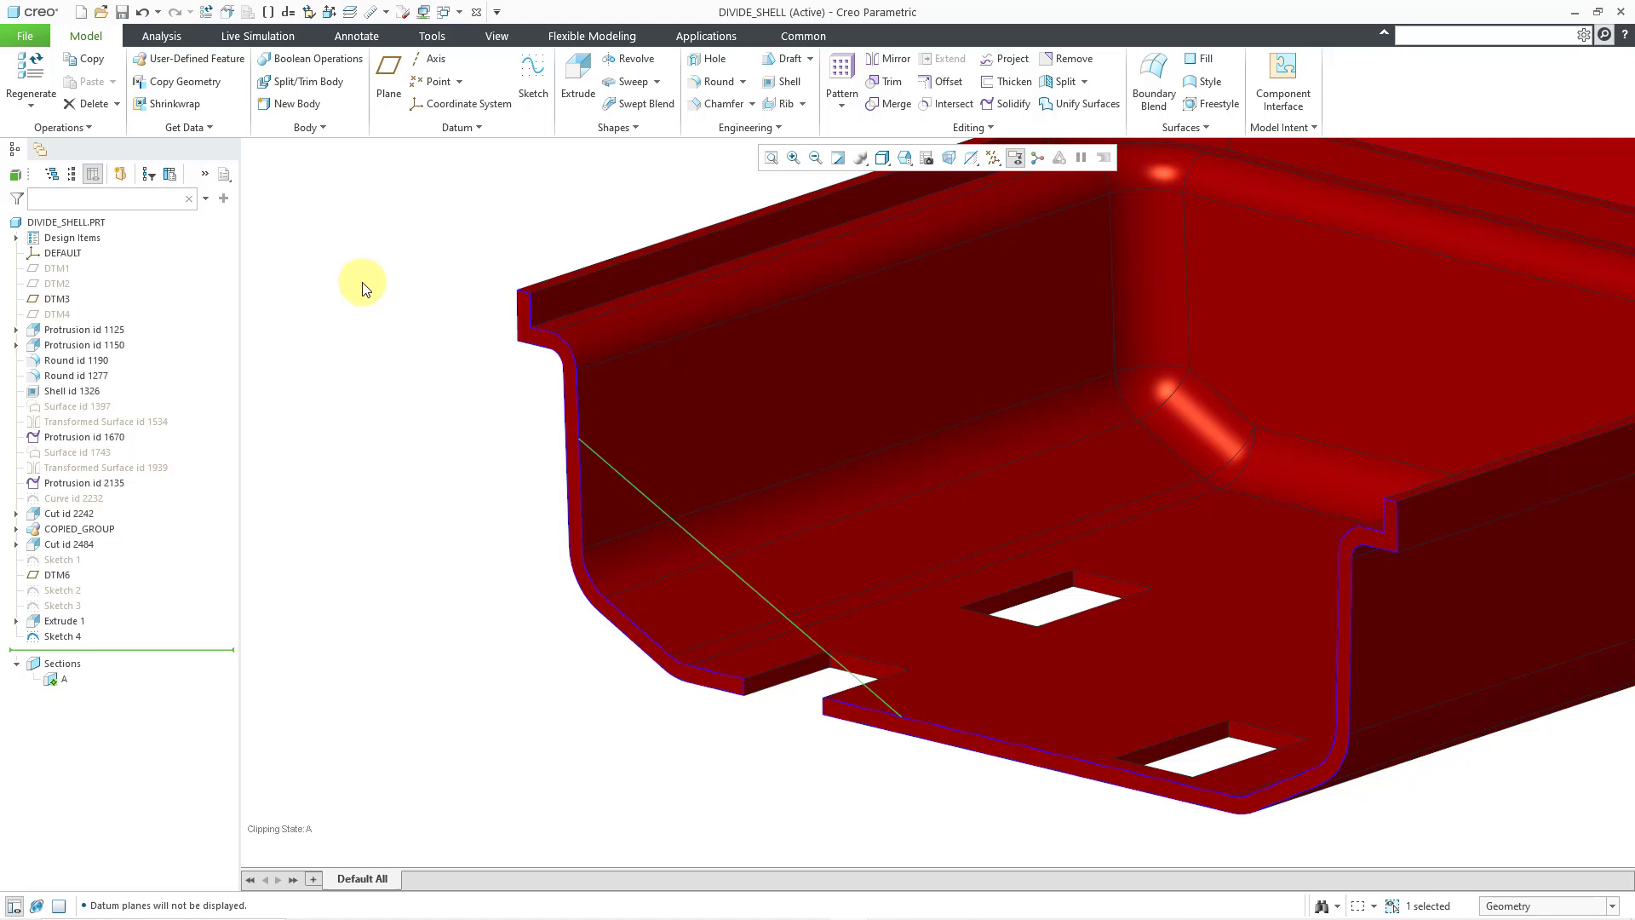
right_click(363, 284)
click(375, 231)
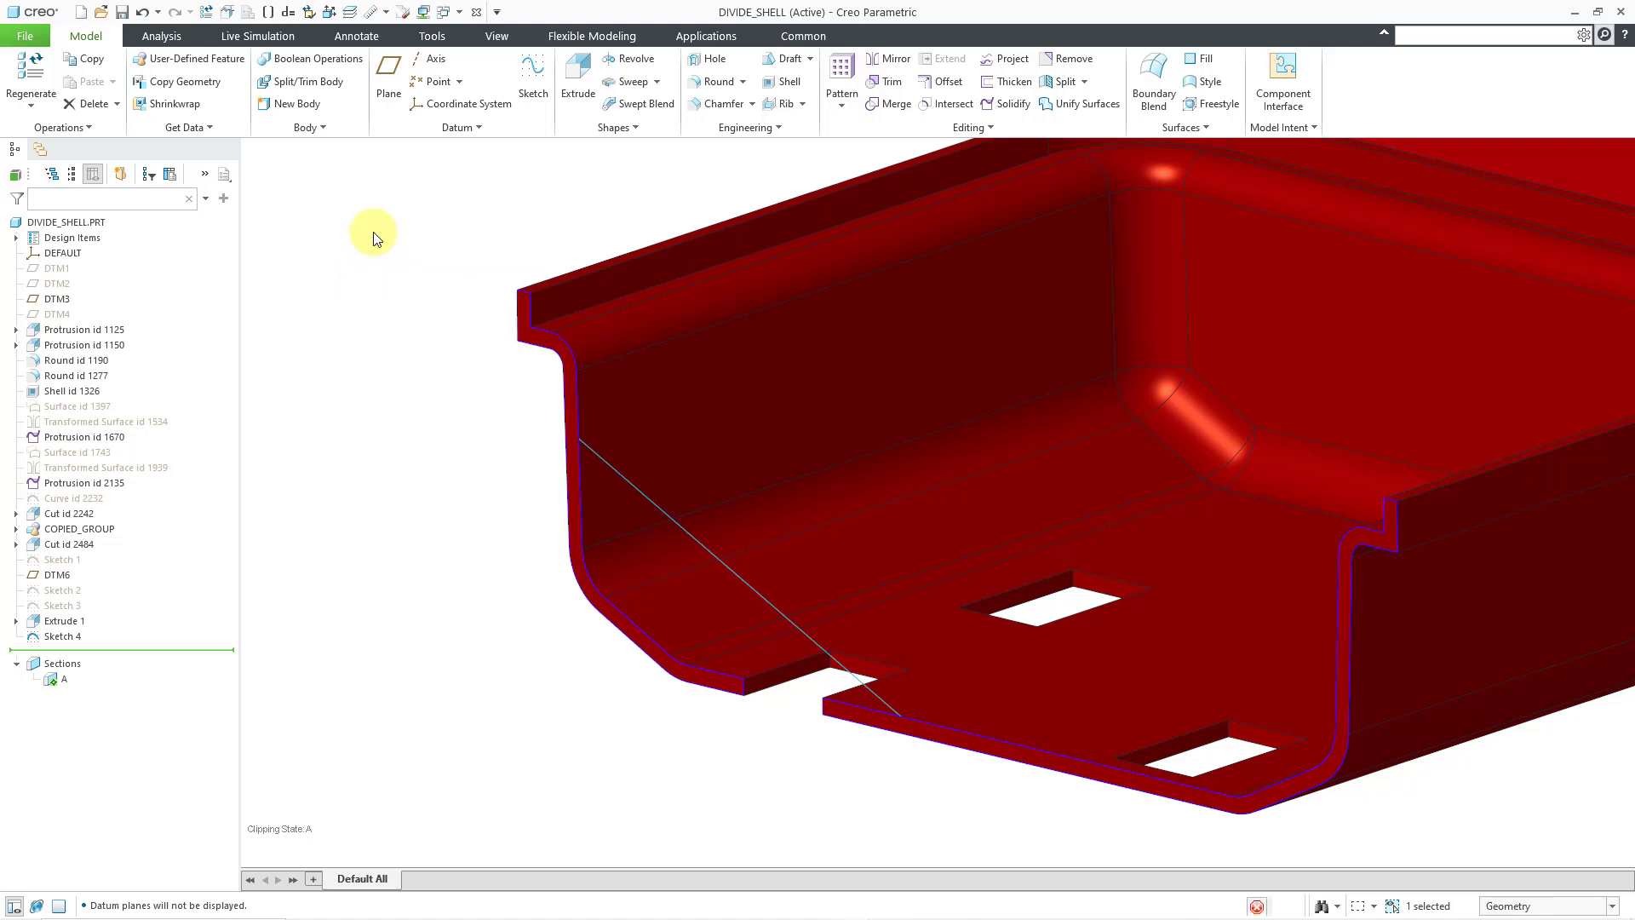
- Flip the Sketch 4 extrusion across the tray and set its depth to 40
click(699, 606)
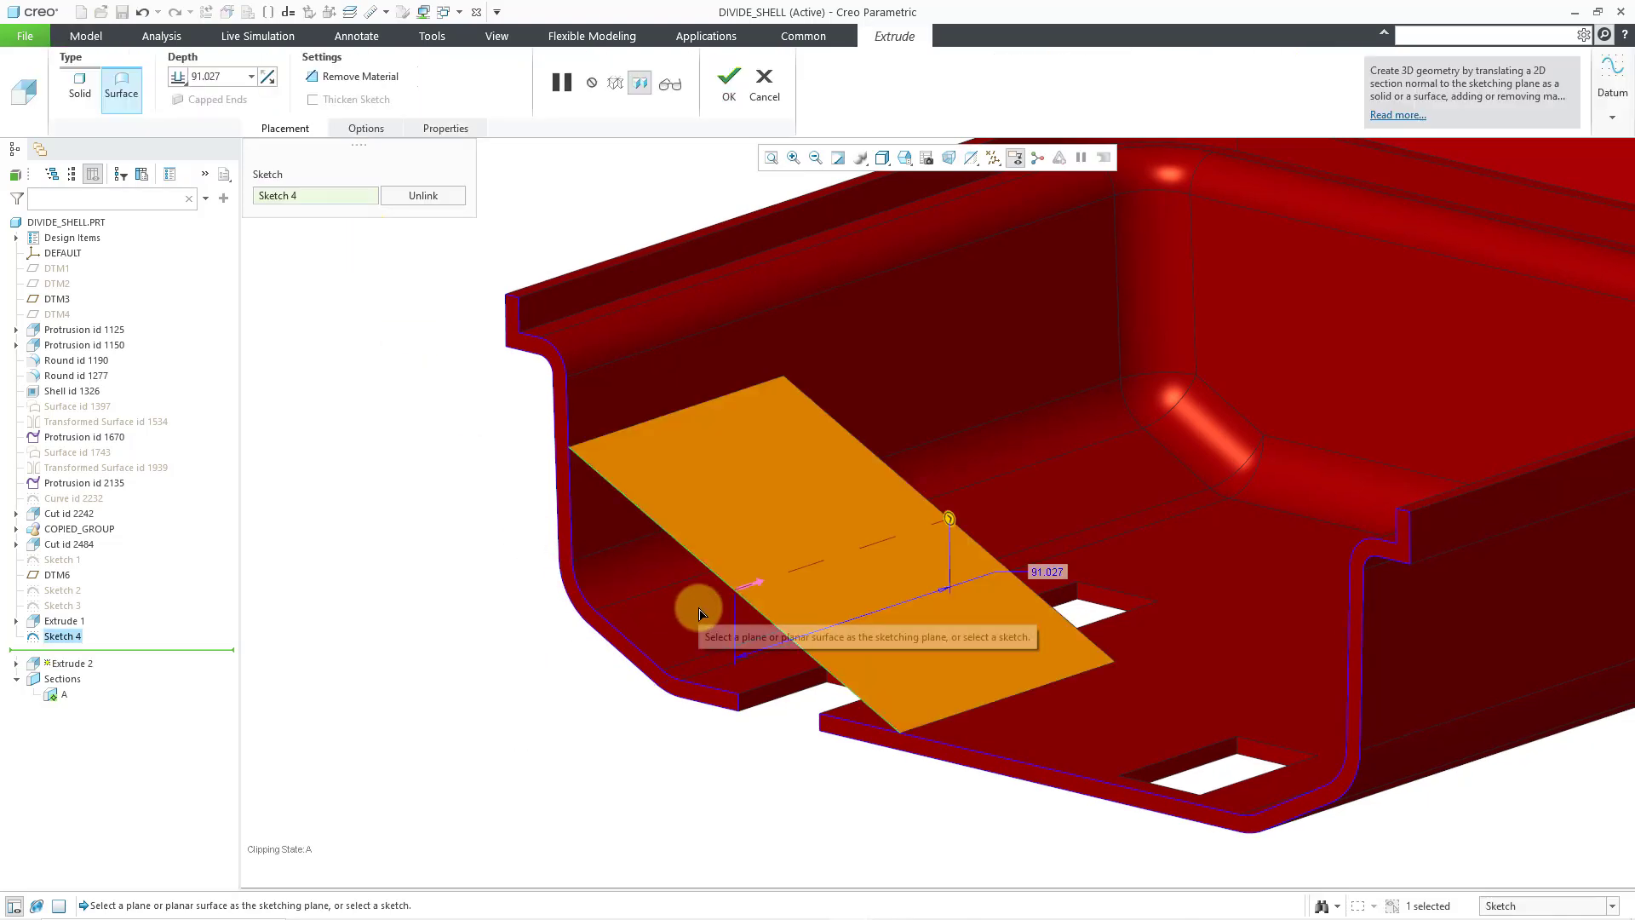
double_click(1056, 570)
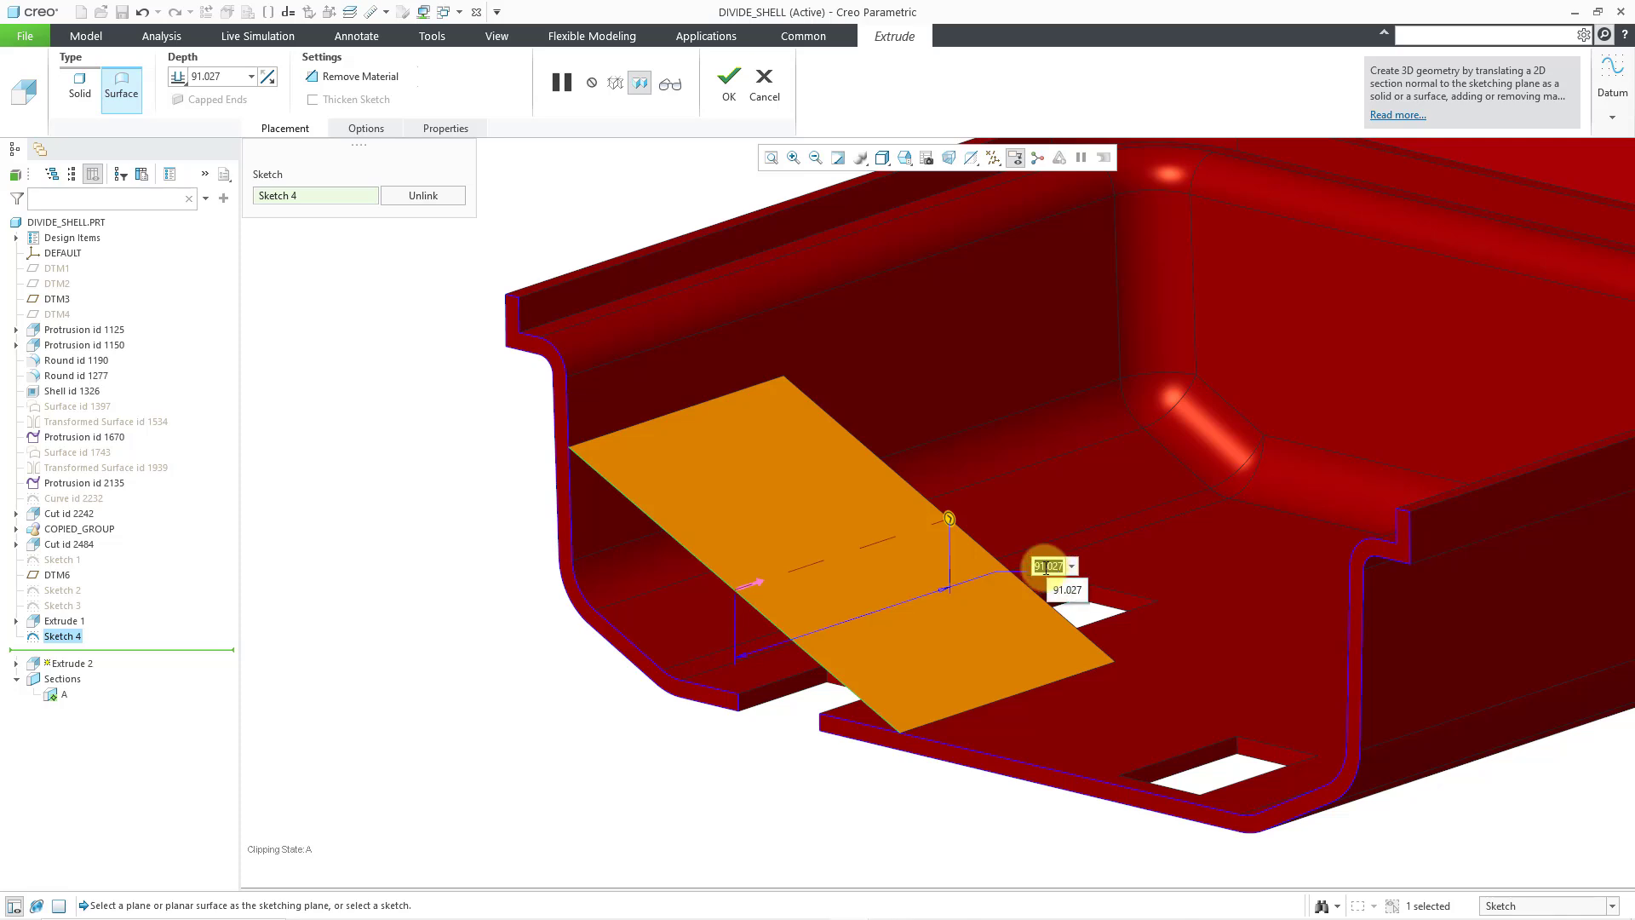
text(4)
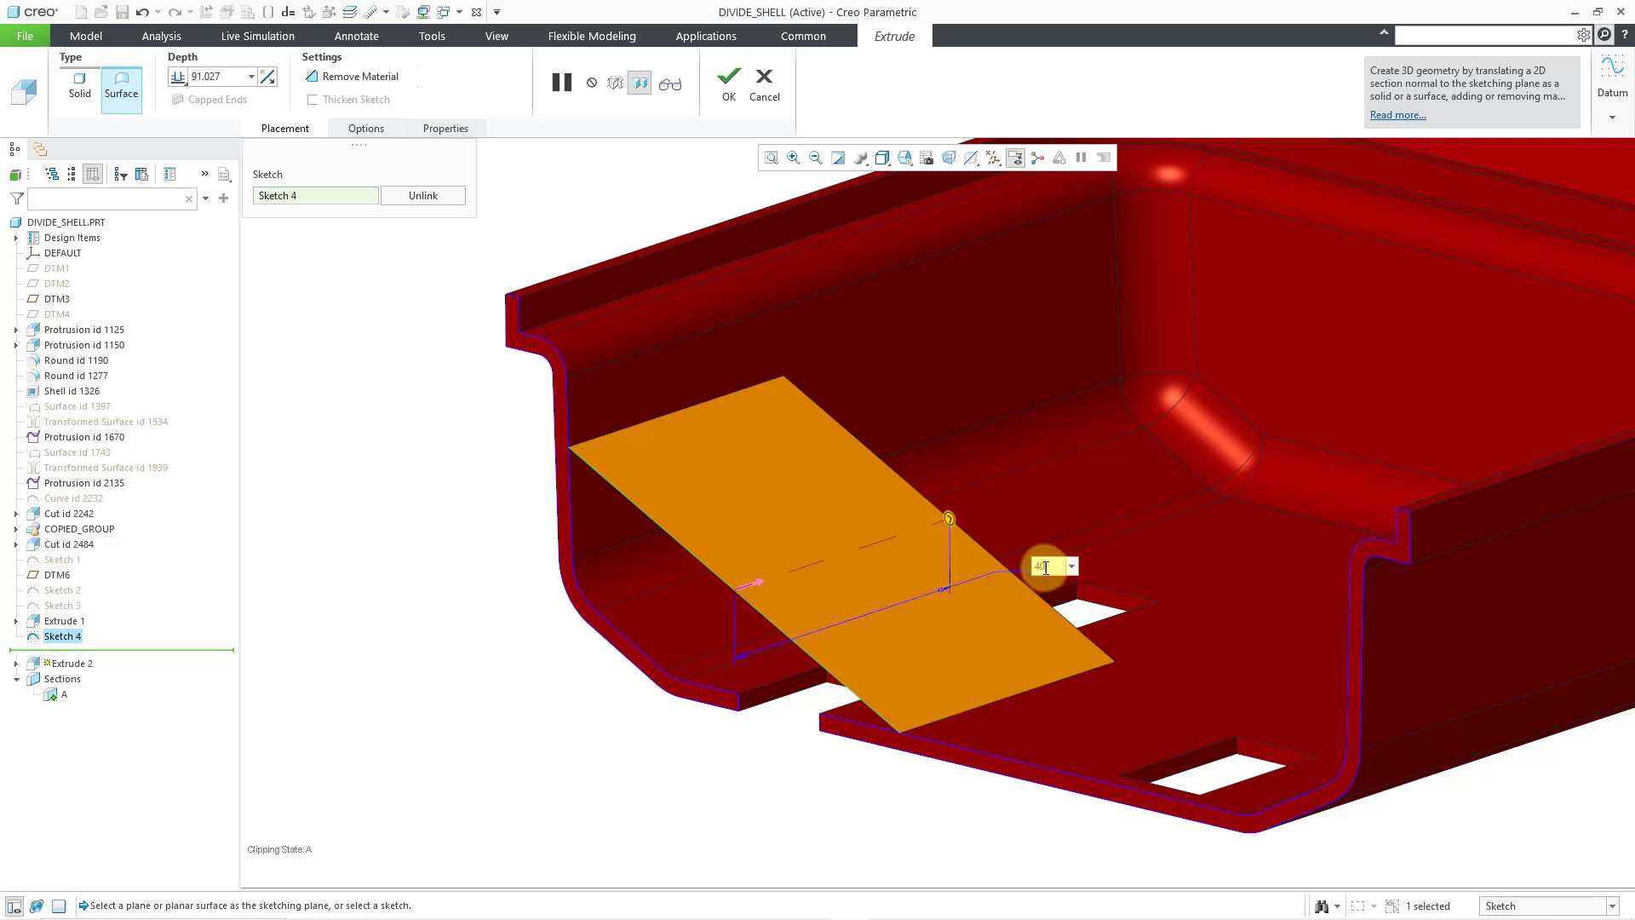
text(0)
key(Return)
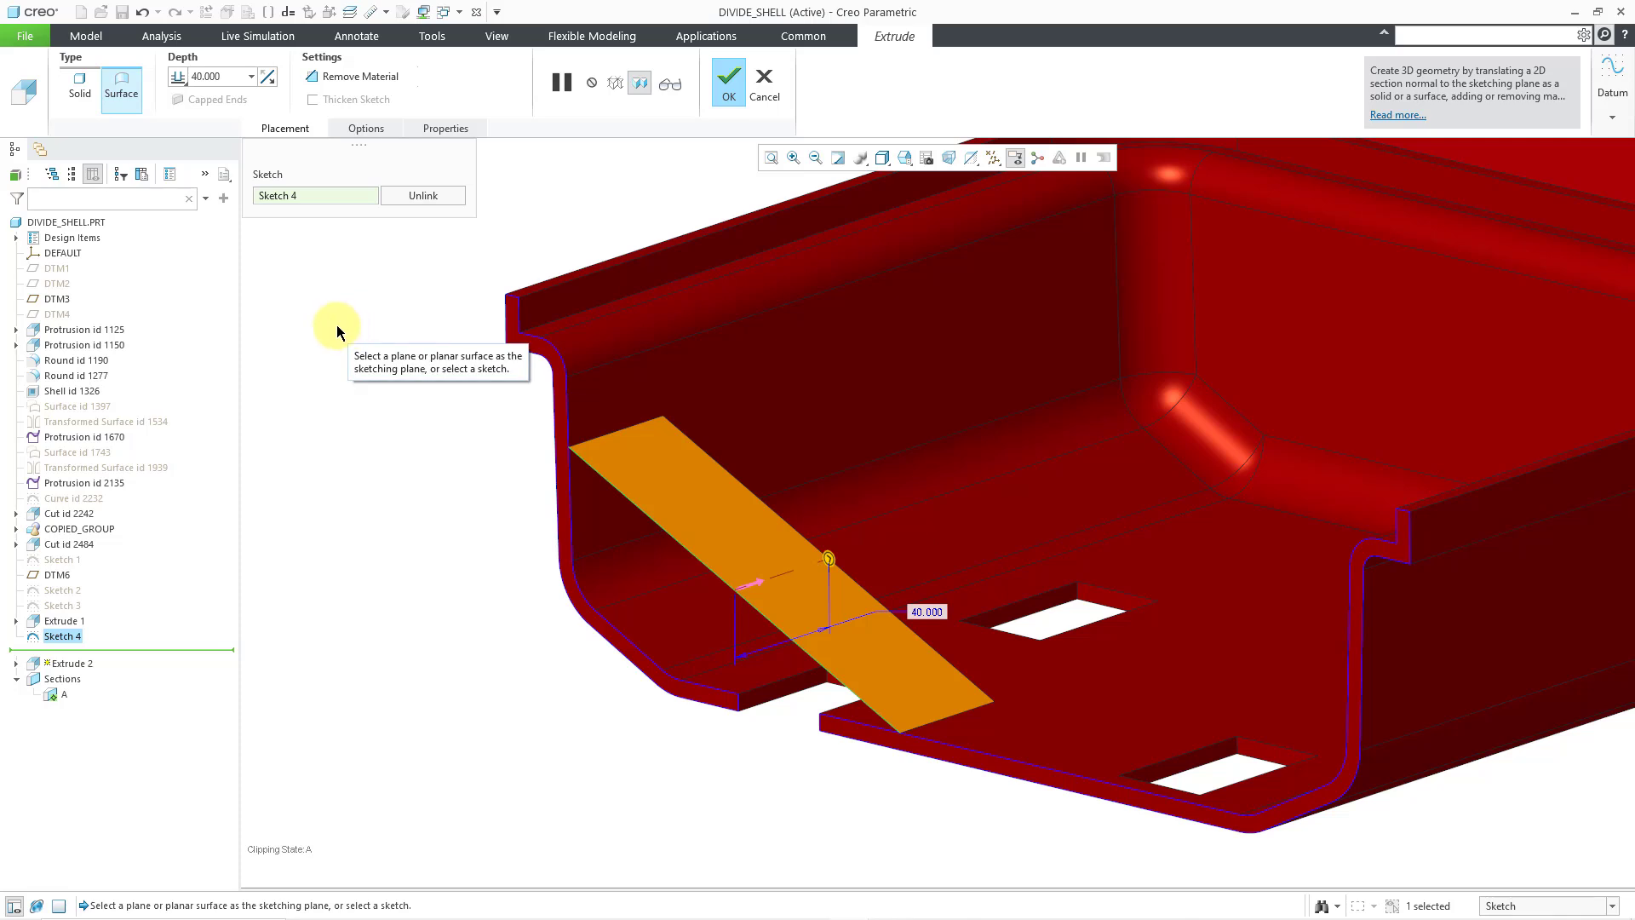
- Make the extrusion a solid with Thicken Sketch at 8 and show its end options
click(79, 93)
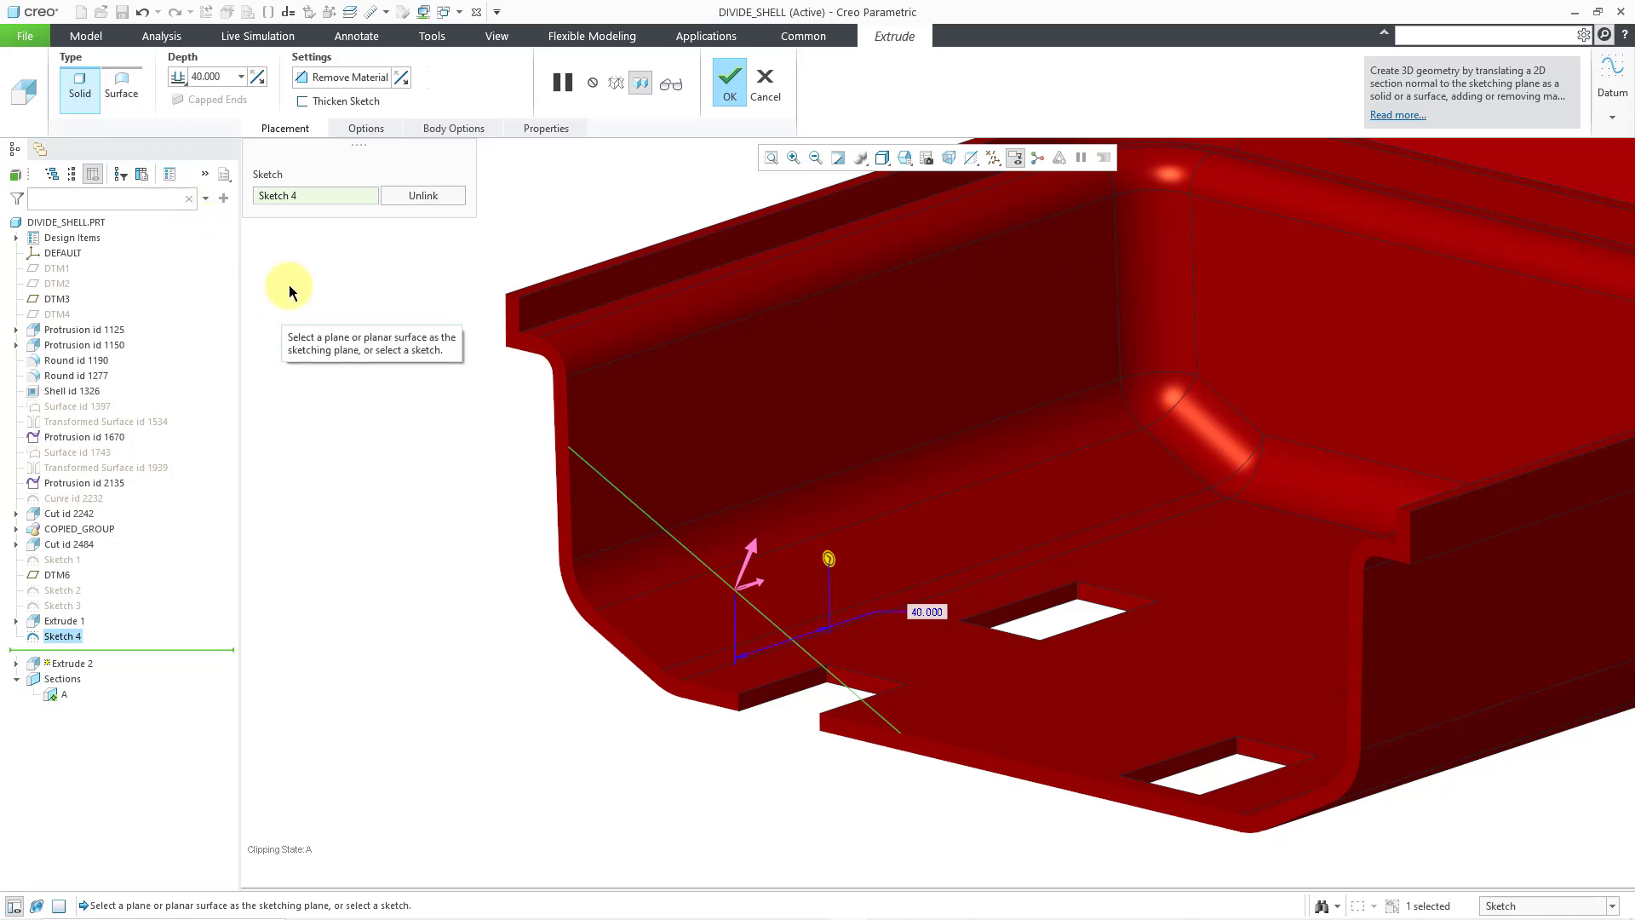
click(334, 102)
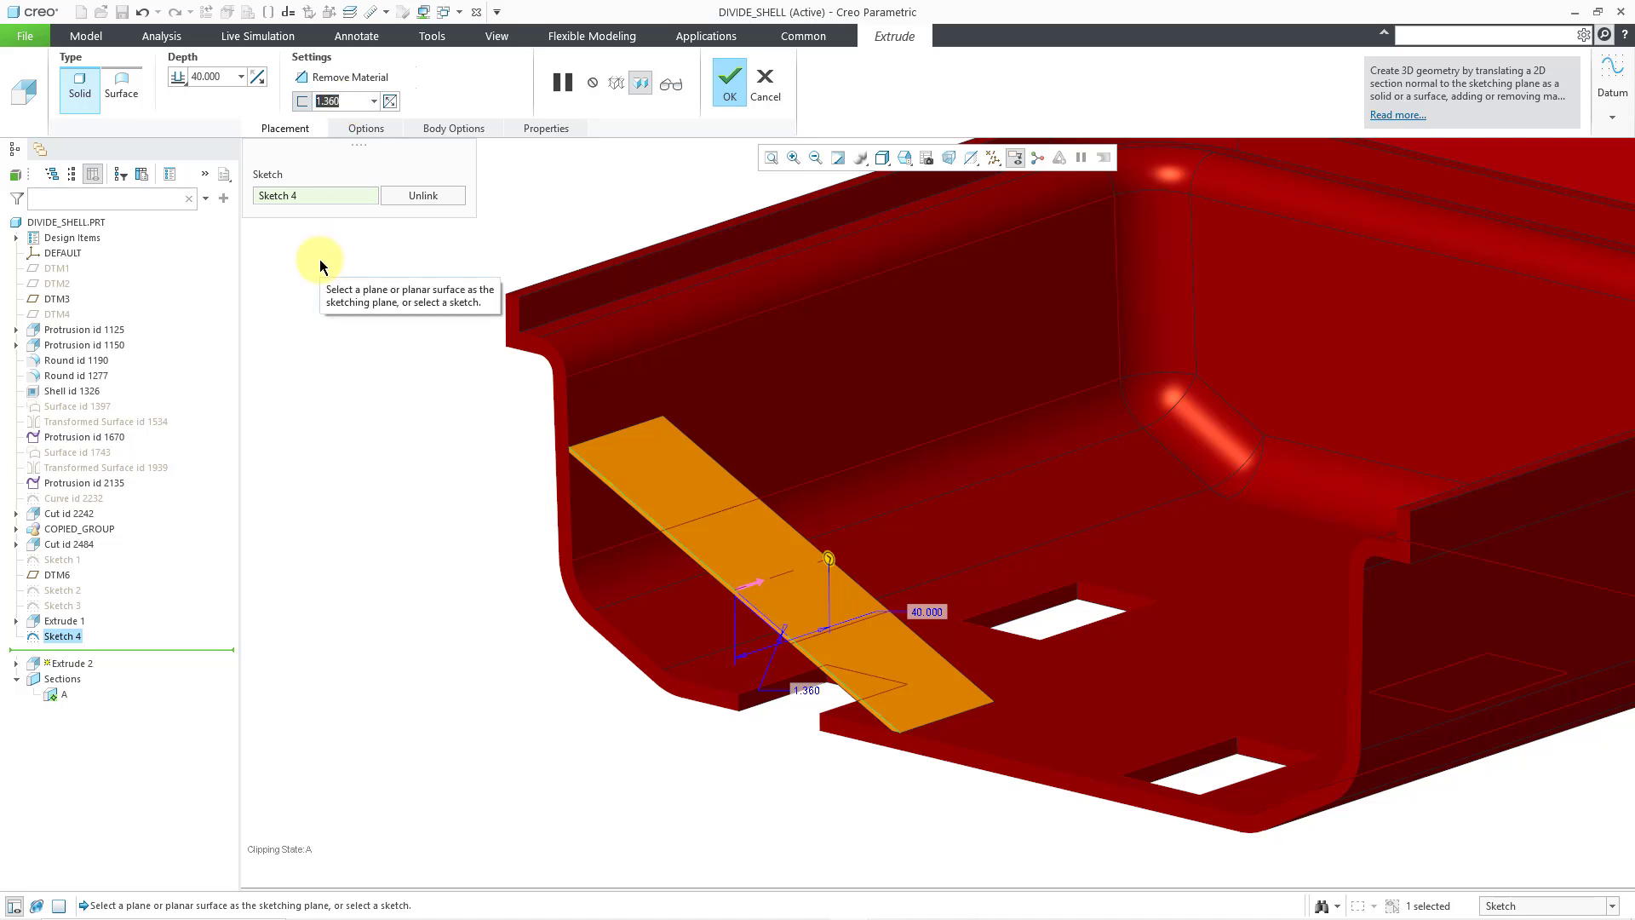
text(8)
key(Return)
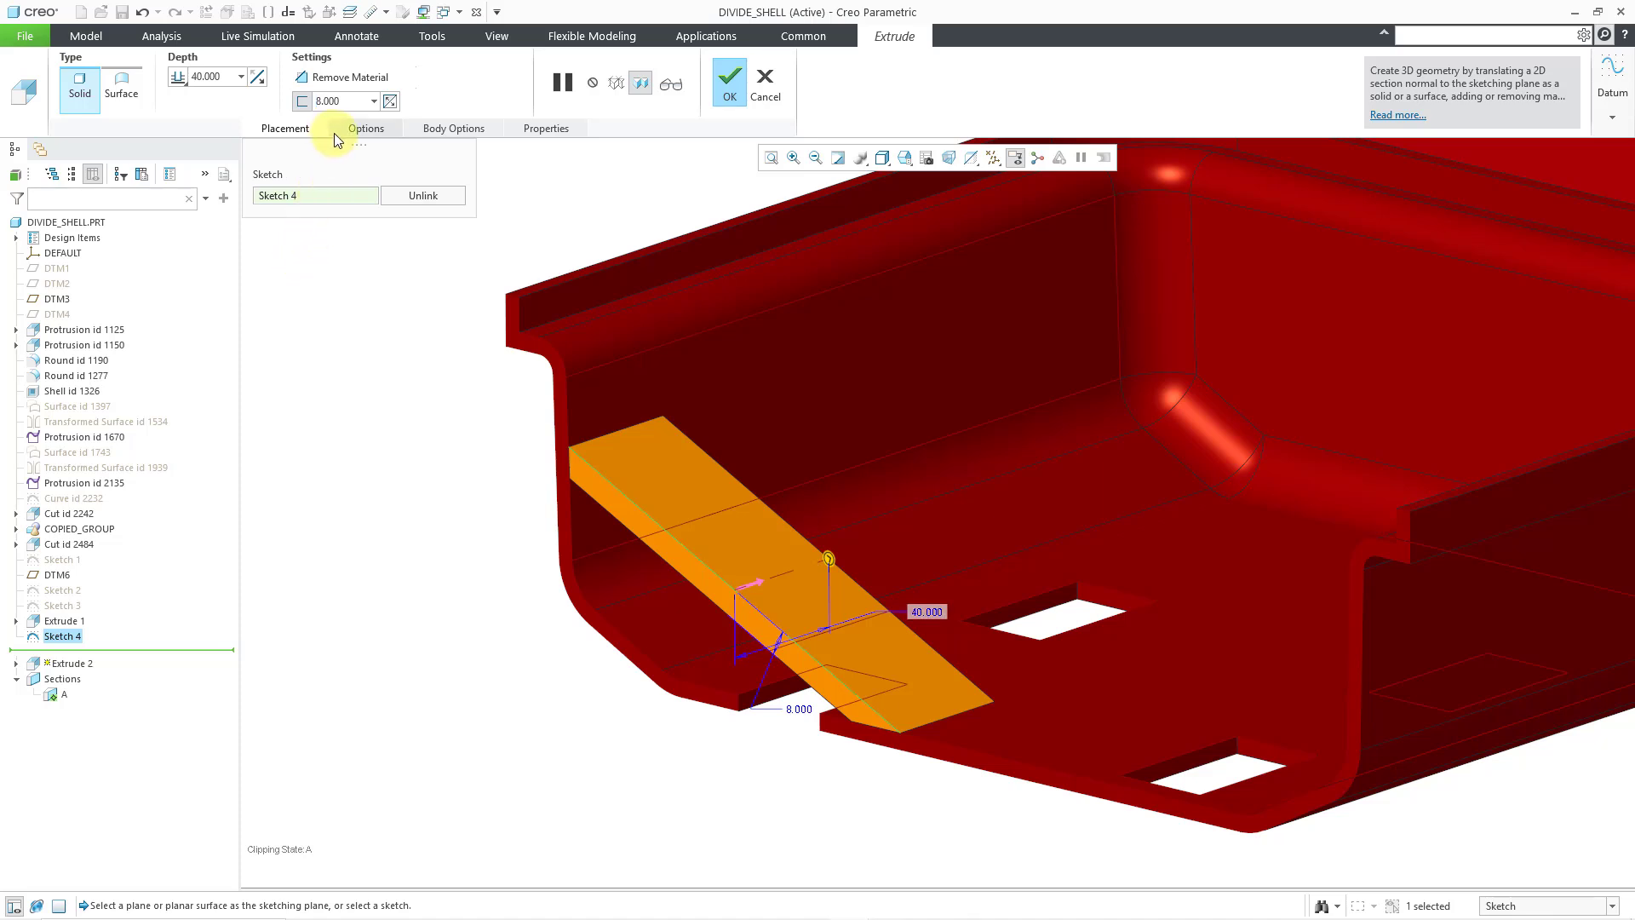
click(361, 131)
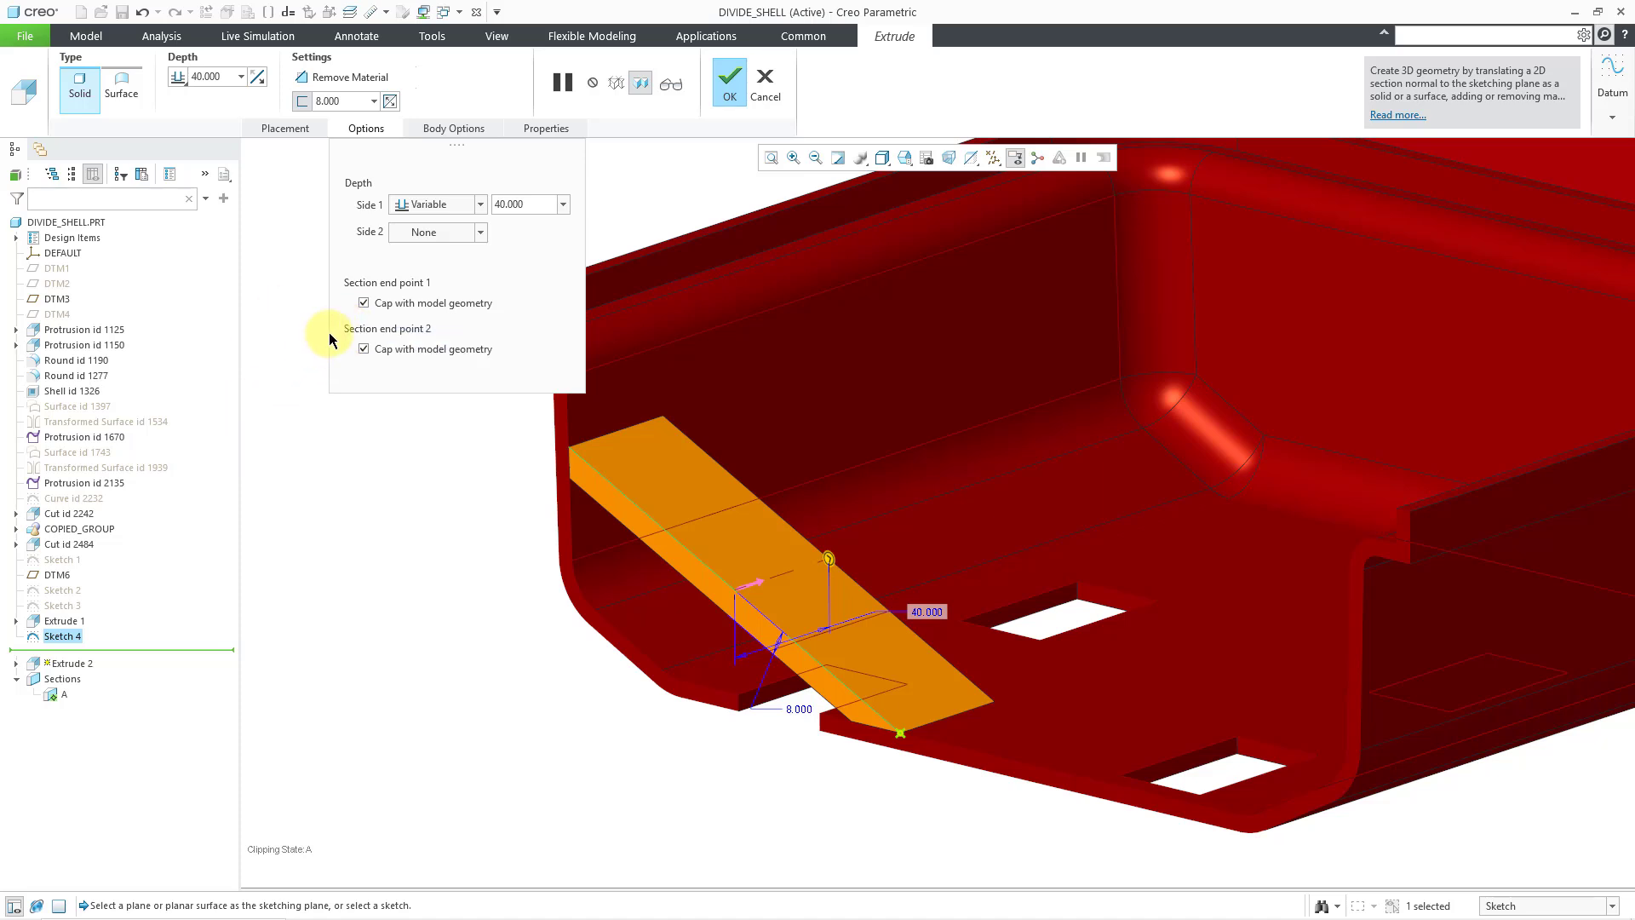
- Uncheck both end caps and flip the brace's 8 thickness to the other sketch side
click(364, 304)
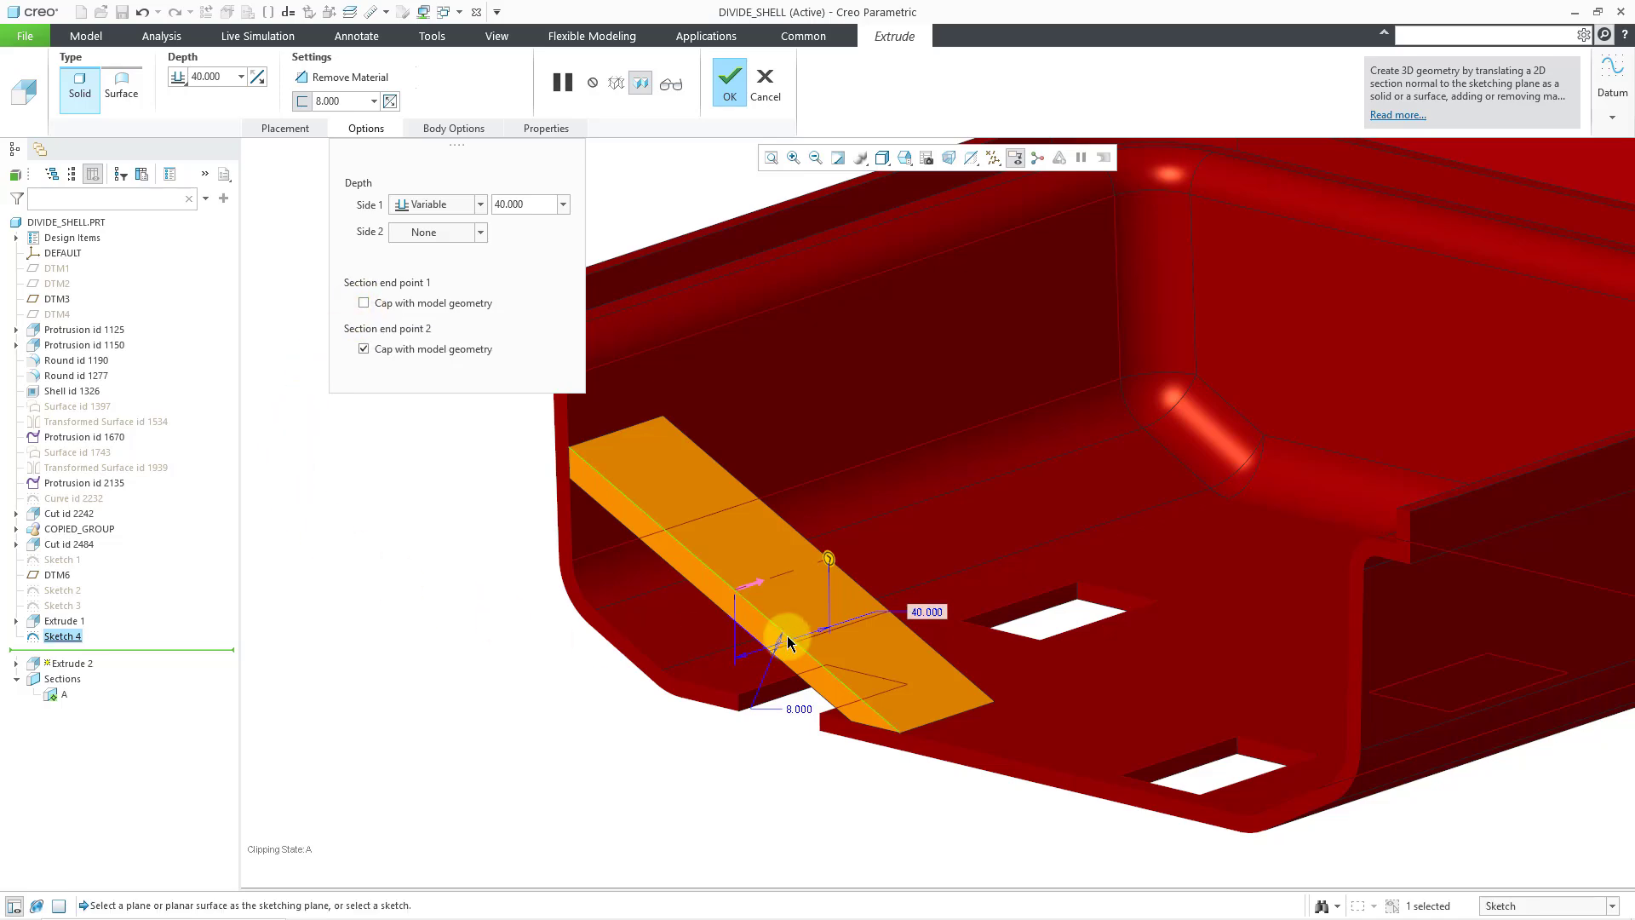
middle_drag(788, 638, 712, 553)
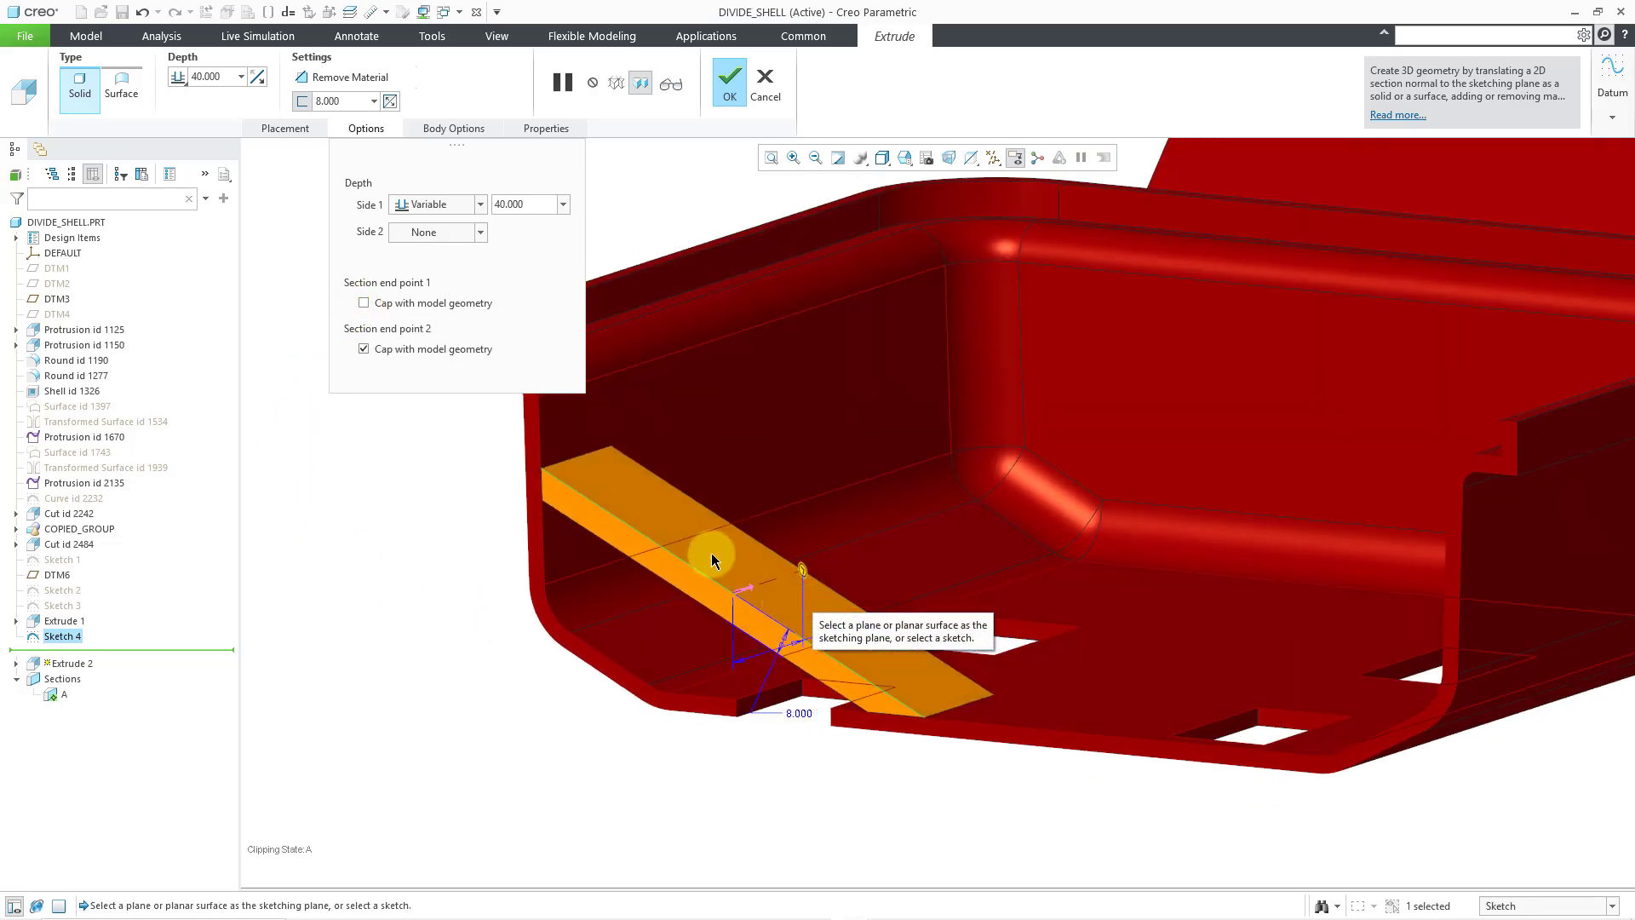
click(363, 350)
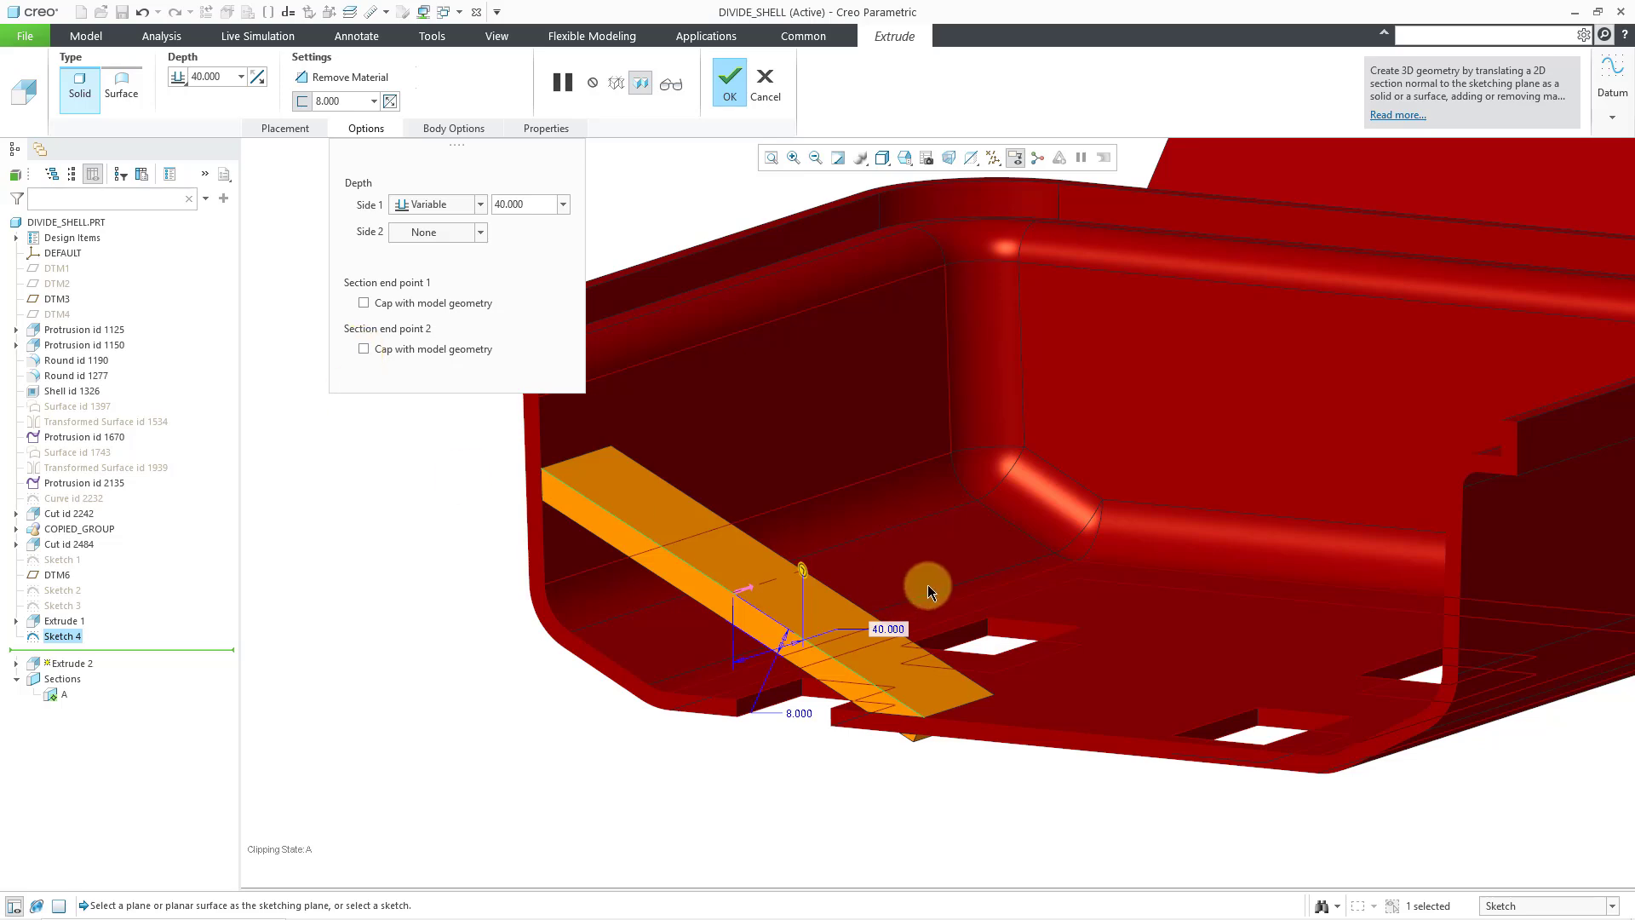
mouse_move(927, 584)
middle_down()
mouse_move(977, 560)
mouse_move(937, 582)
middle_up()
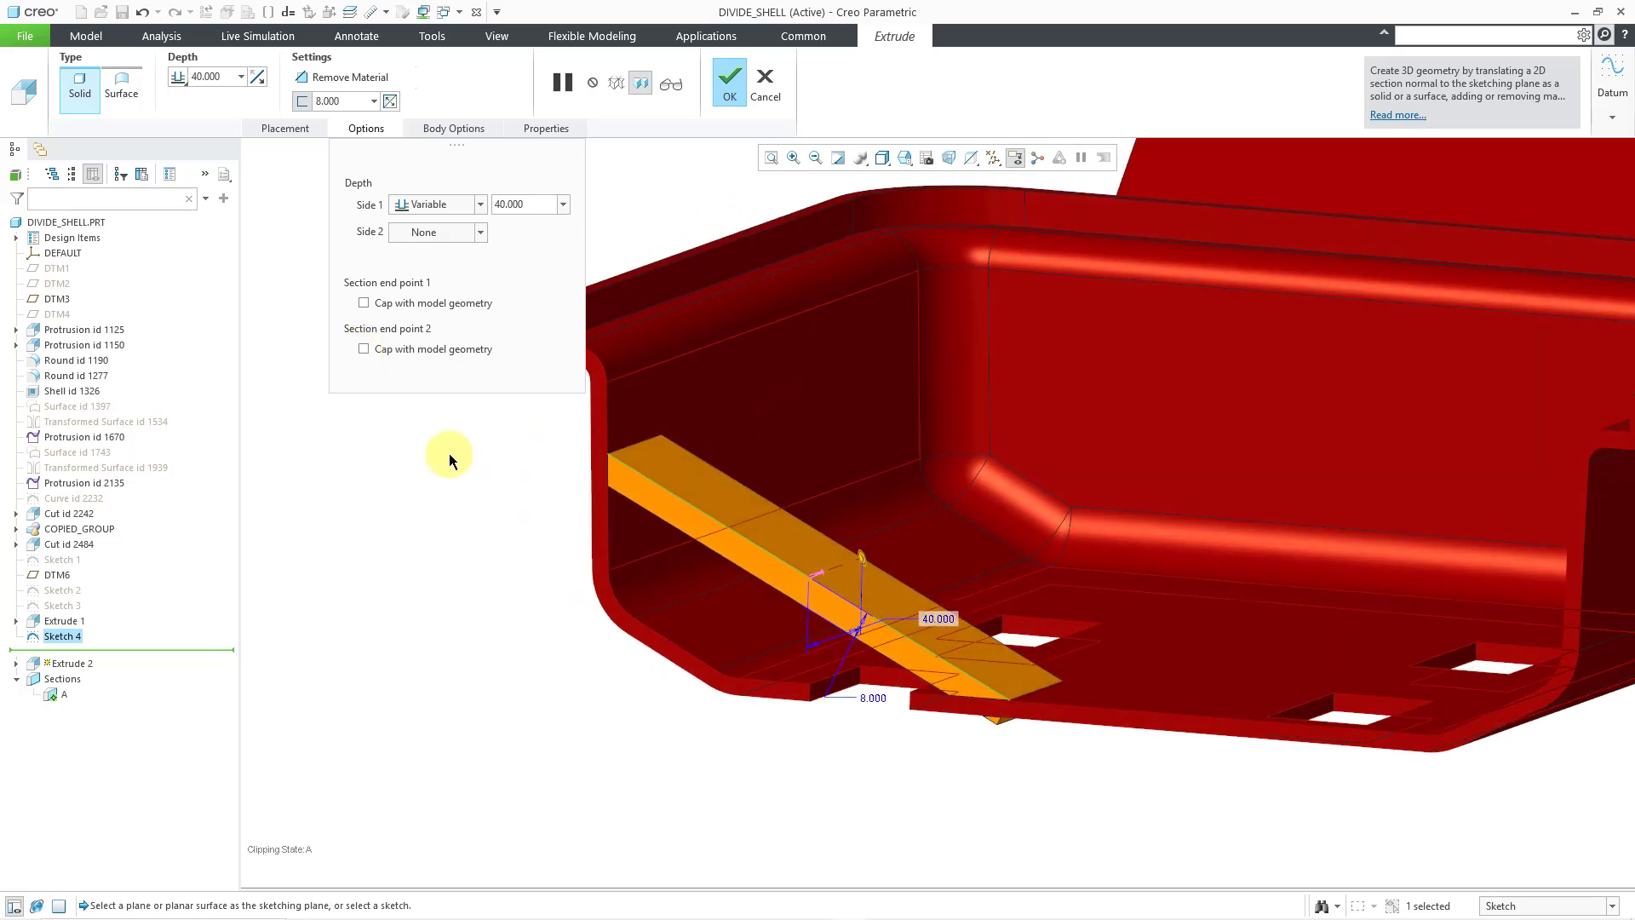
click(389, 102)
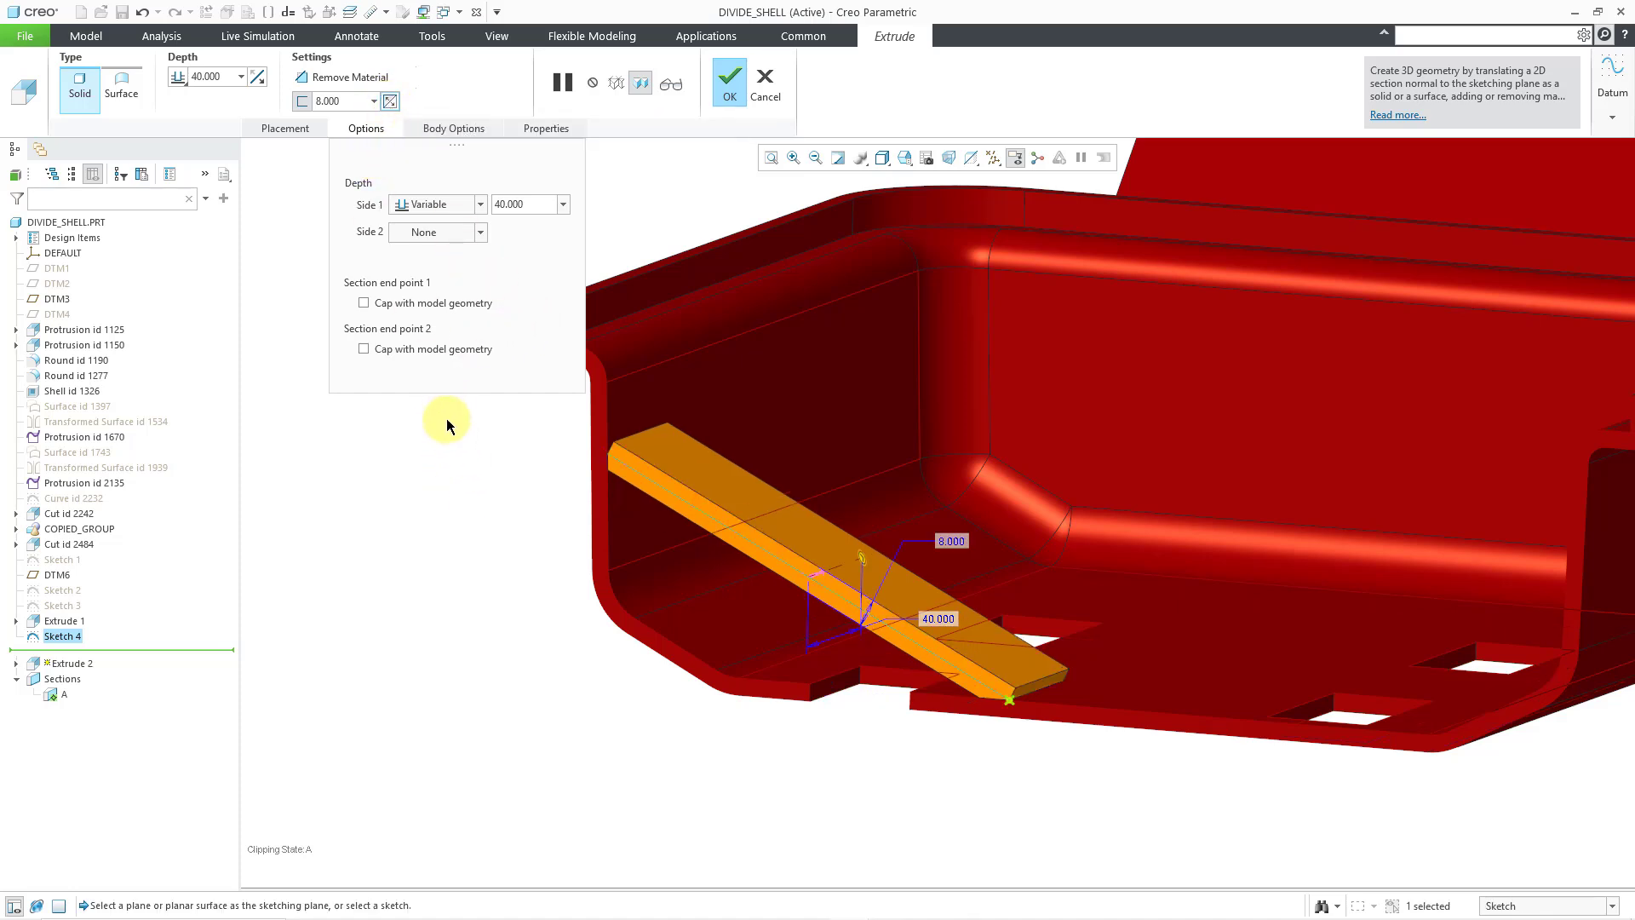
mouse_move(715, 481)
middle_down()
mouse_move(756, 479)
mouse_move(728, 475)
middle_up()
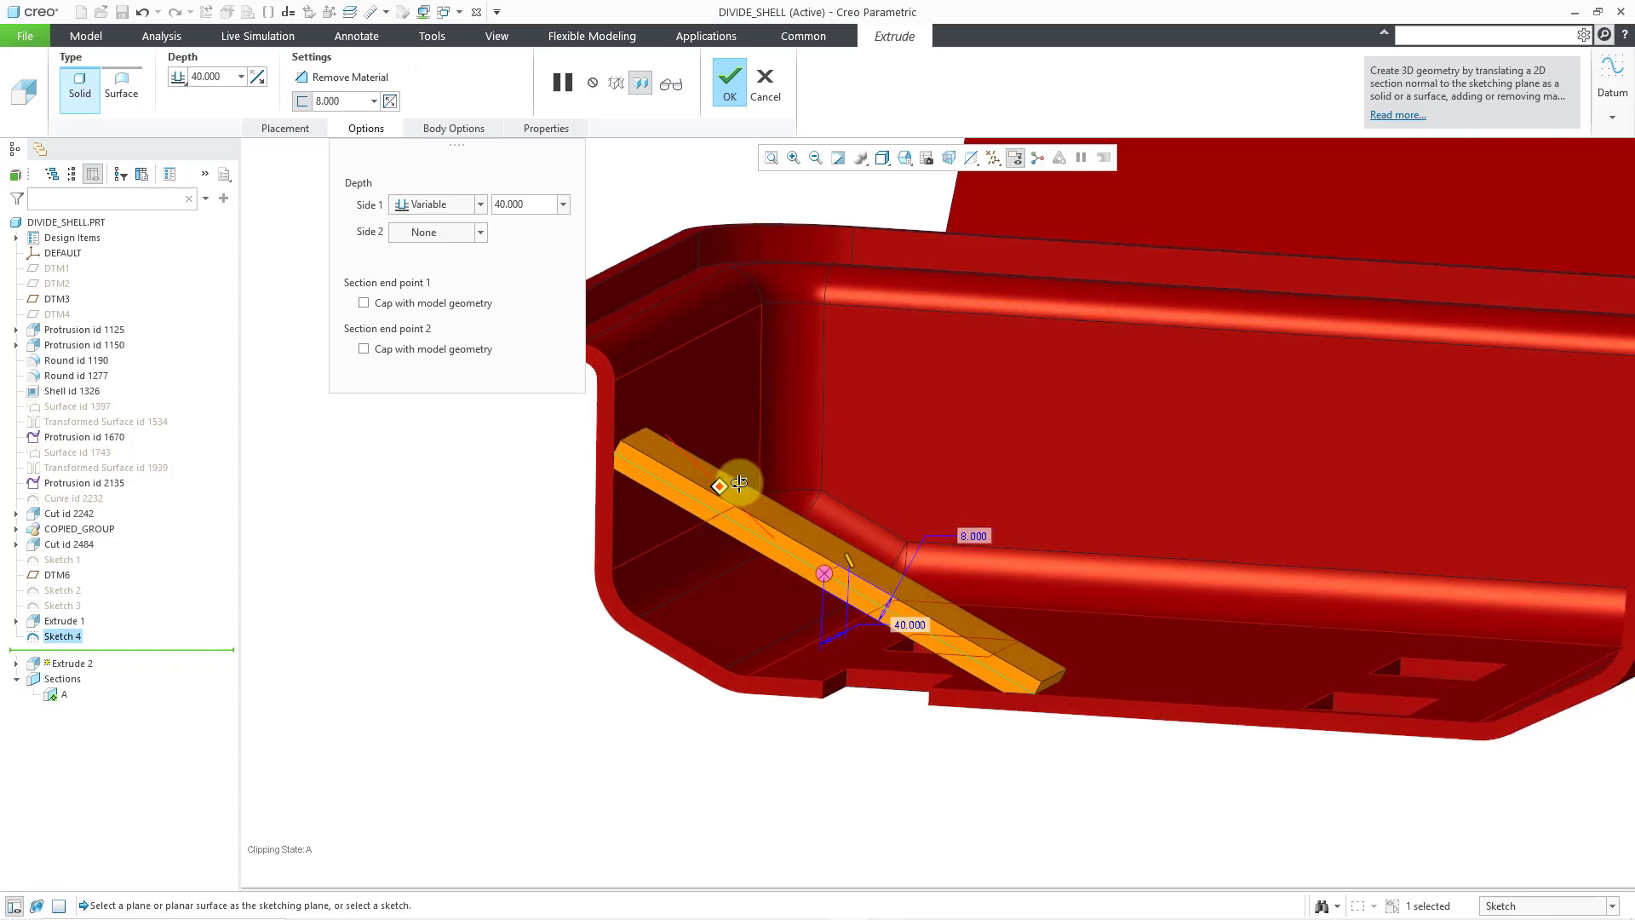
- Cap both brace ends with model geometry and finish Extrude 2
click(364, 303)
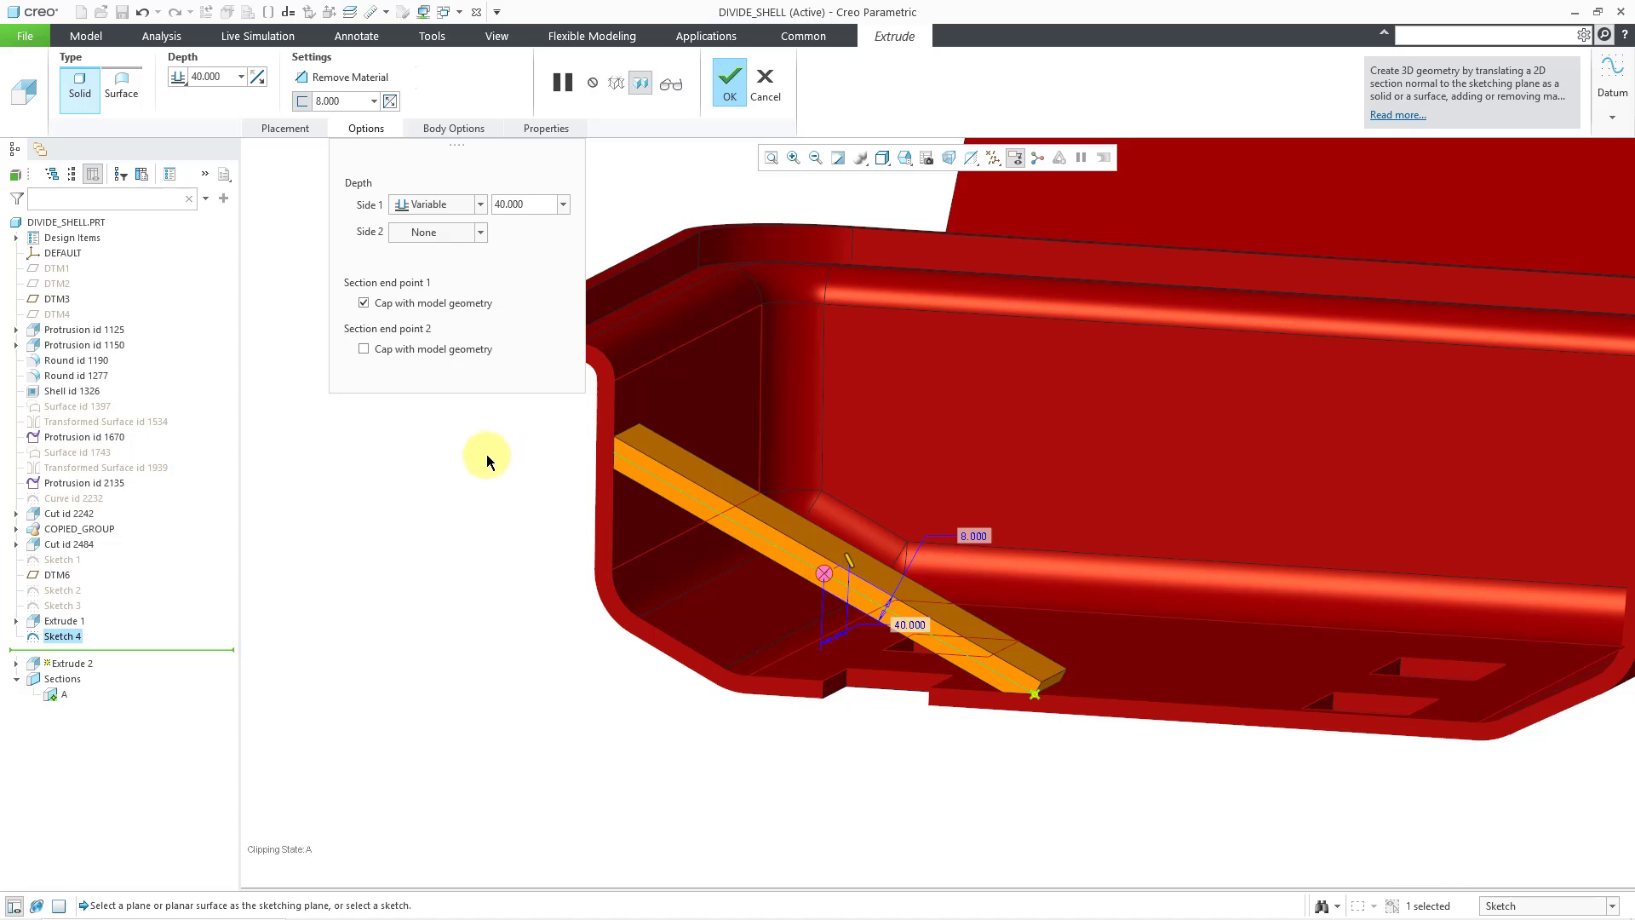
click(364, 350)
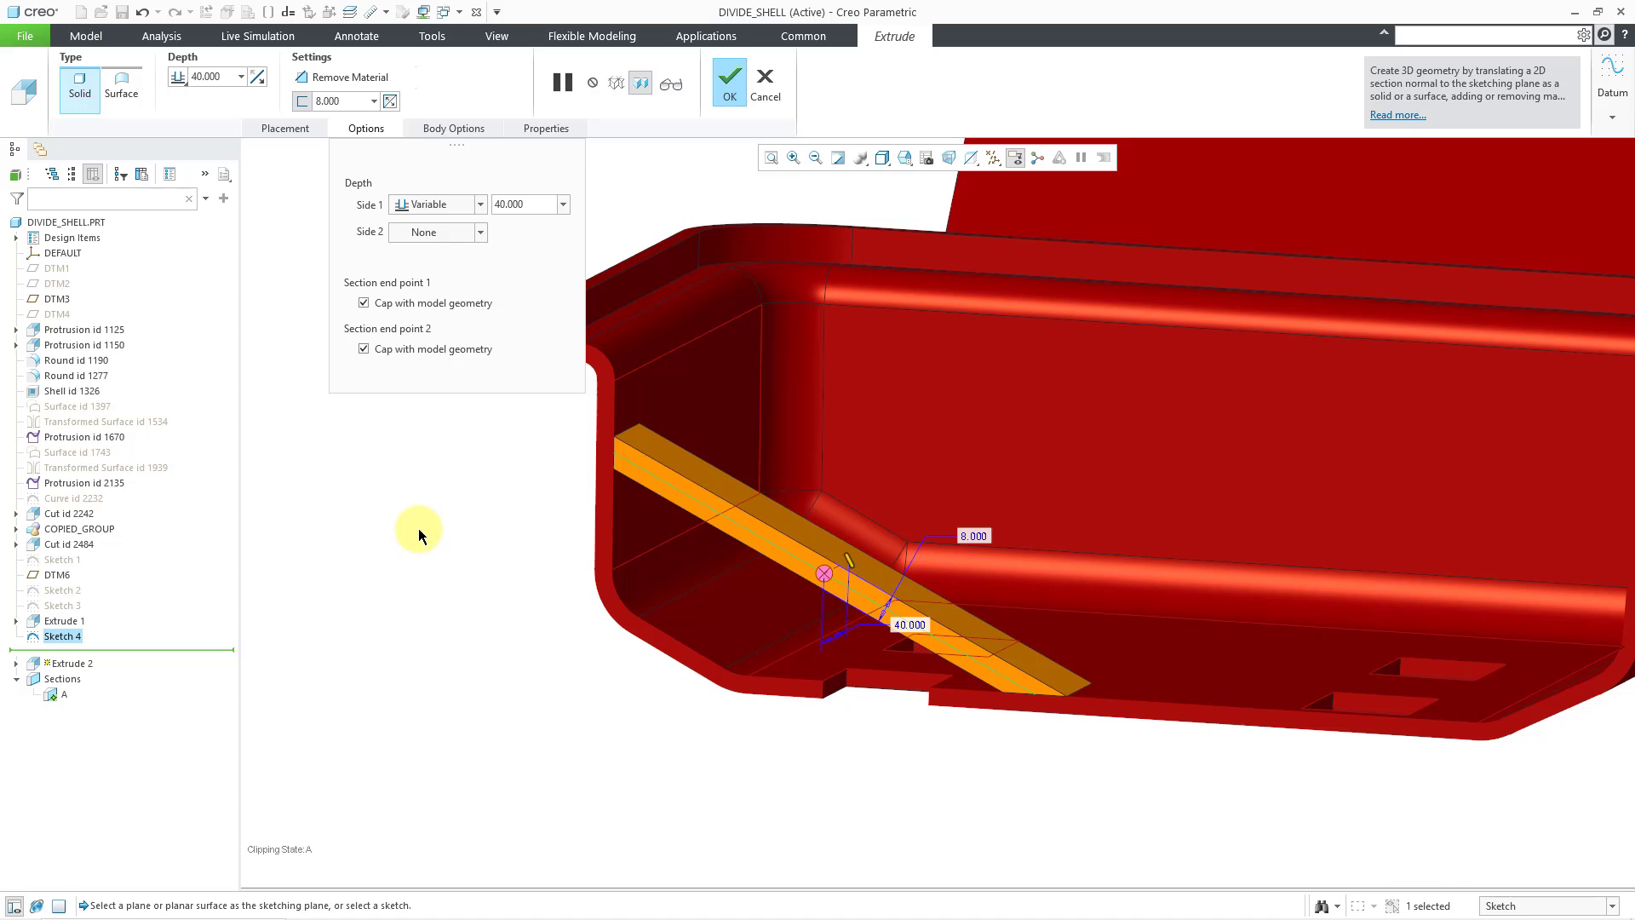
click(729, 86)
- Deselect the brace, activate BEVEL_BASIC.PRT from the Windows list, and select its Sketch 1
click(452, 266)
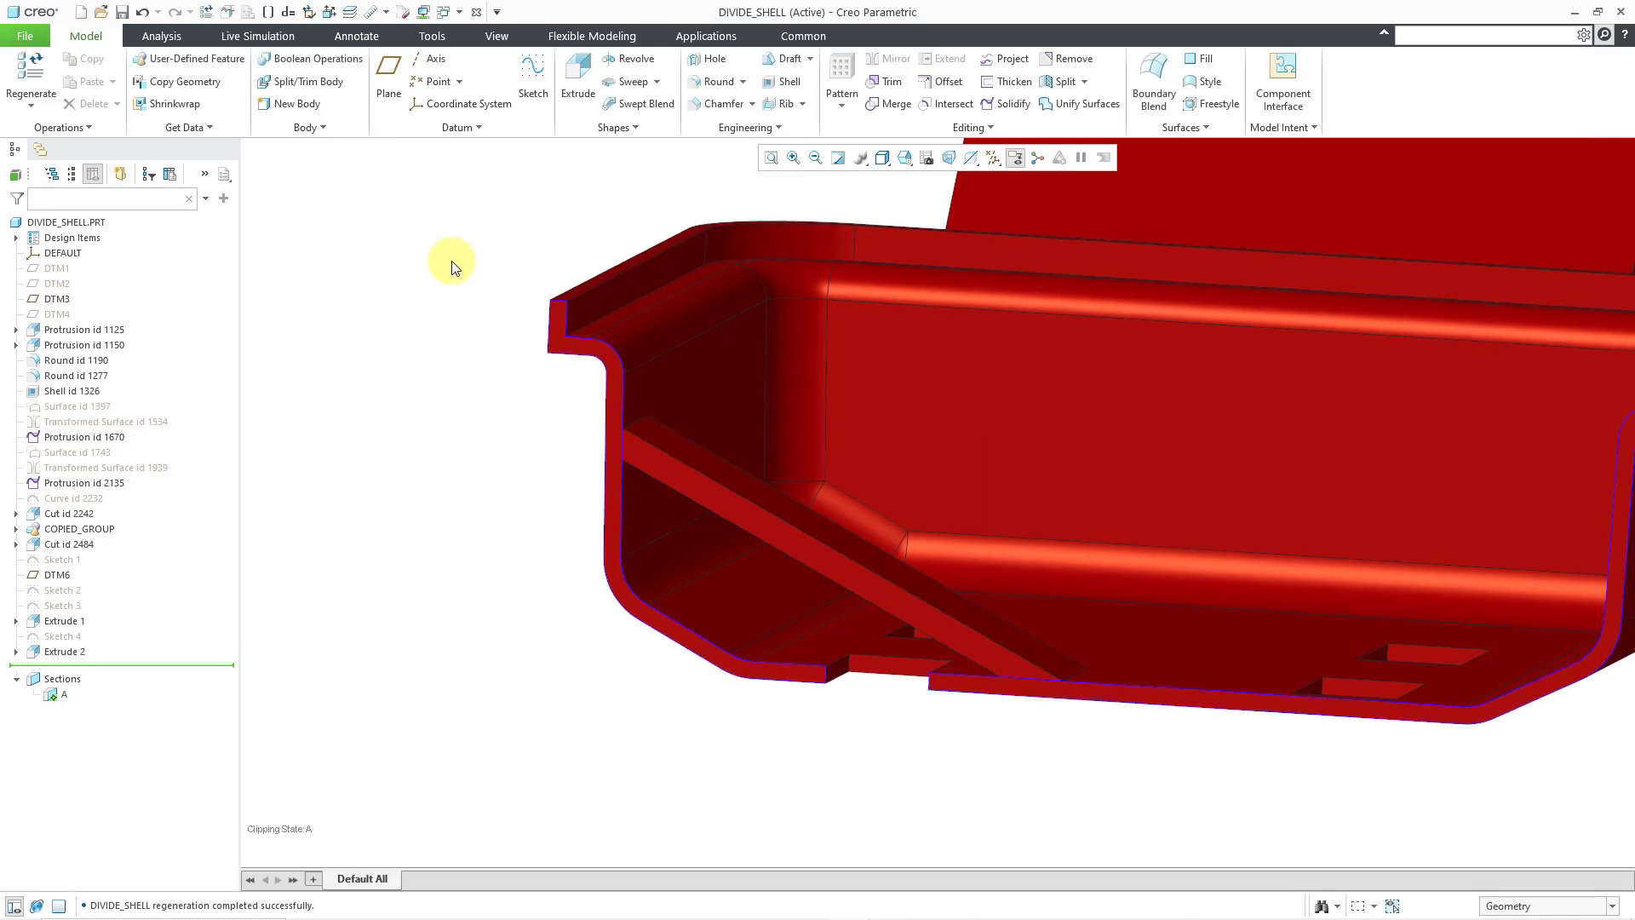
click(444, 12)
click(475, 35)
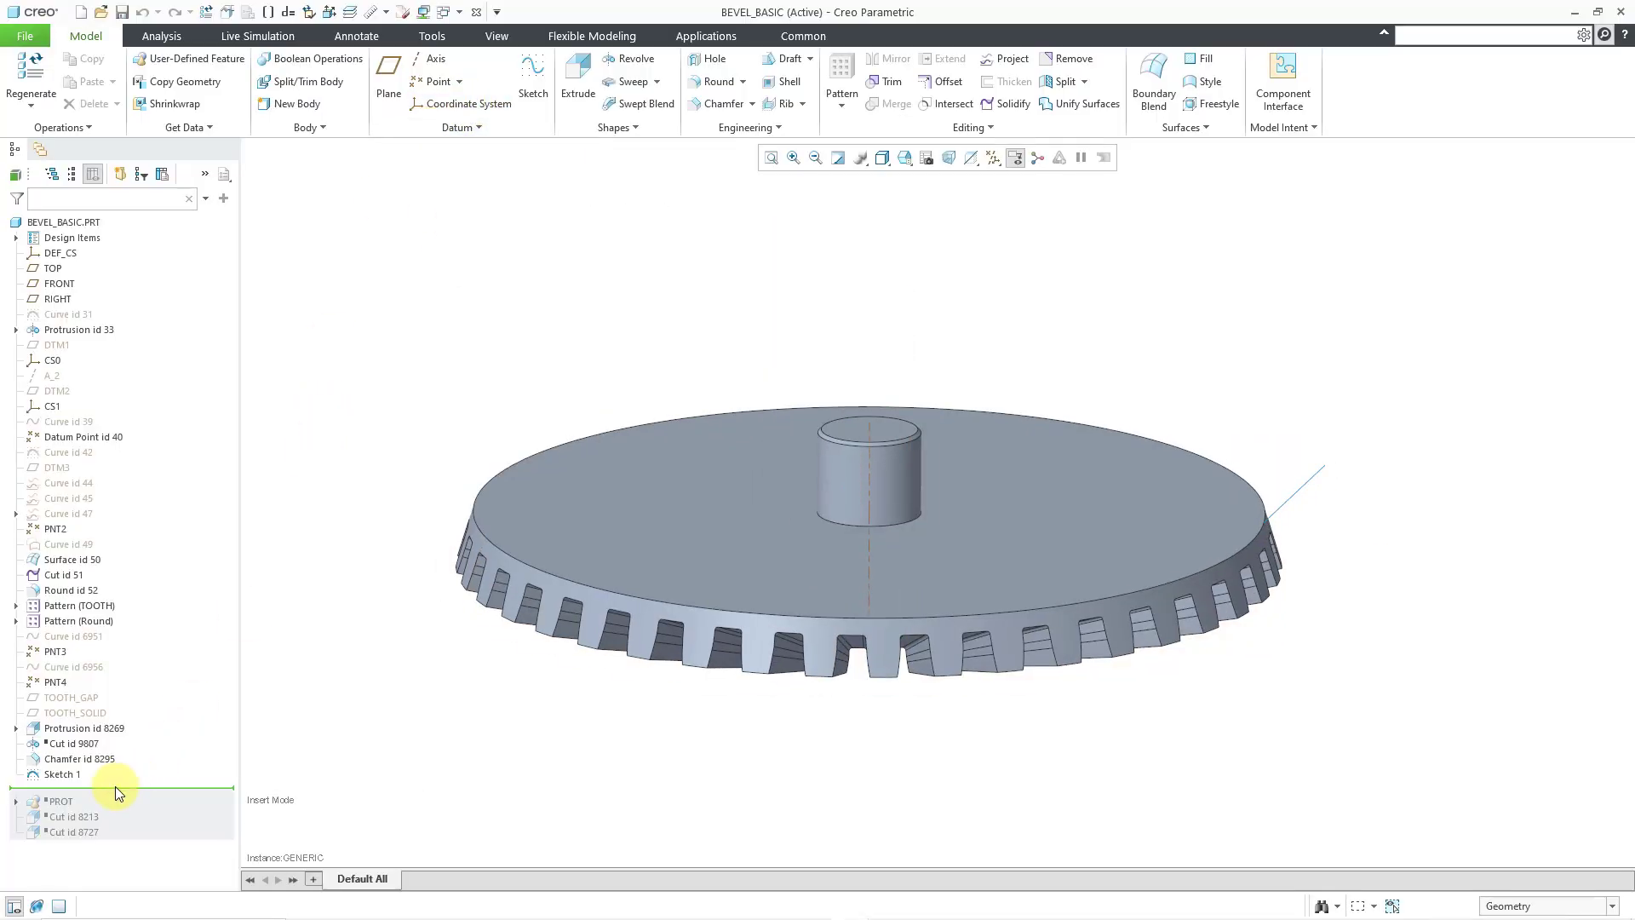
click(63, 774)
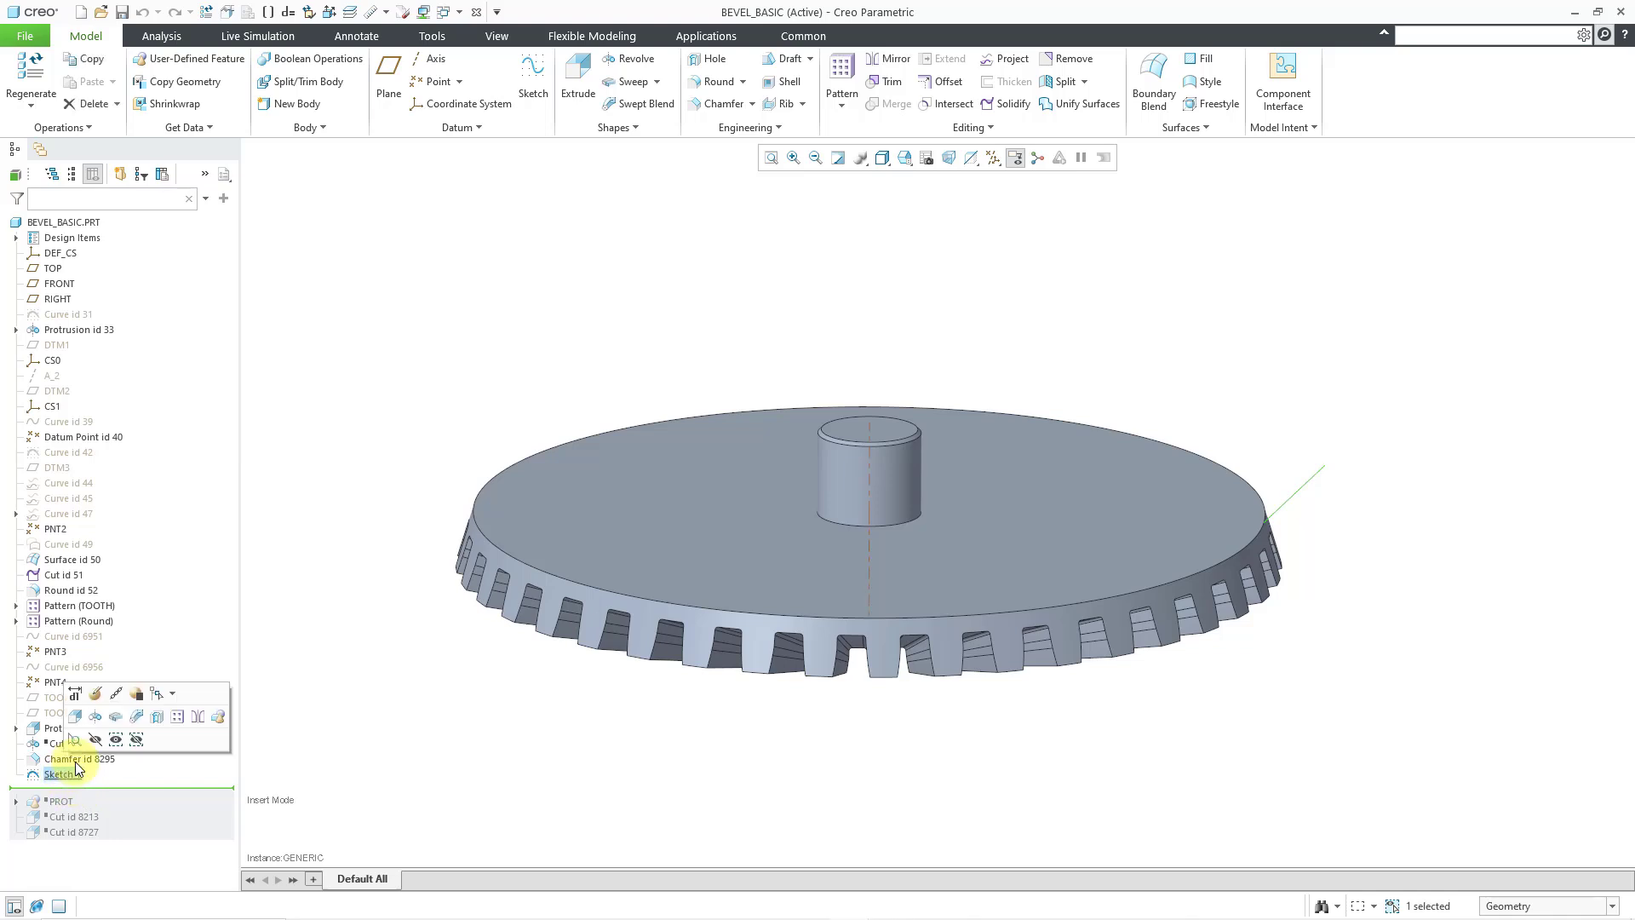
click(388, 338)
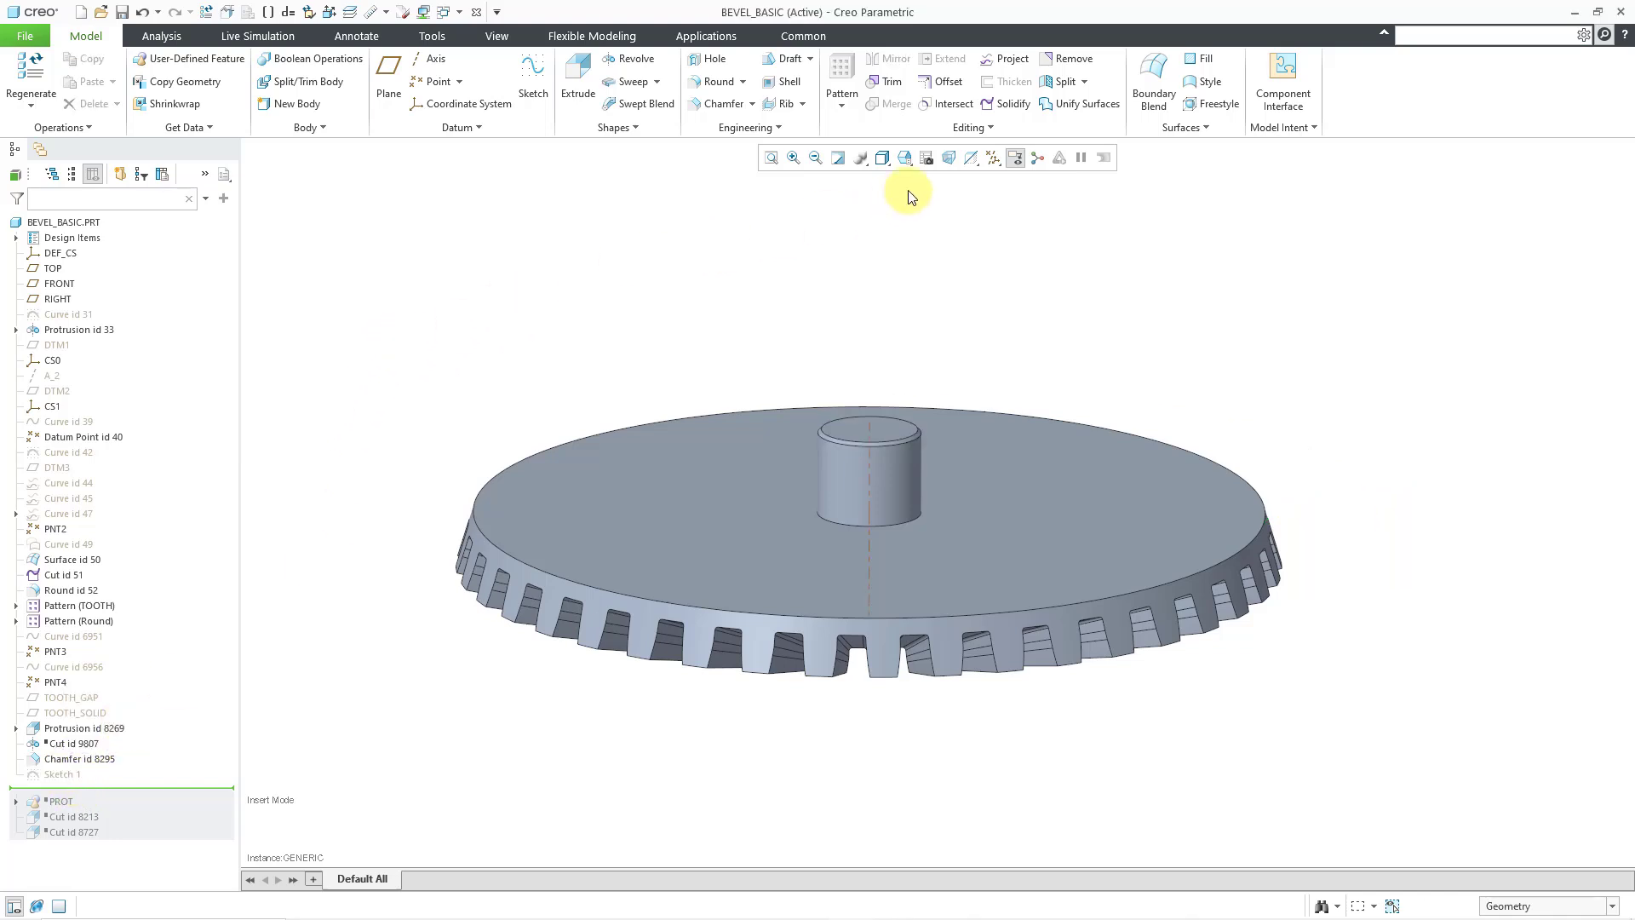
click(993, 158)
- Start Sketch 2 on the gear's RIGHT datum plane, then hide the datum planes
click(996, 162)
click(1043, 254)
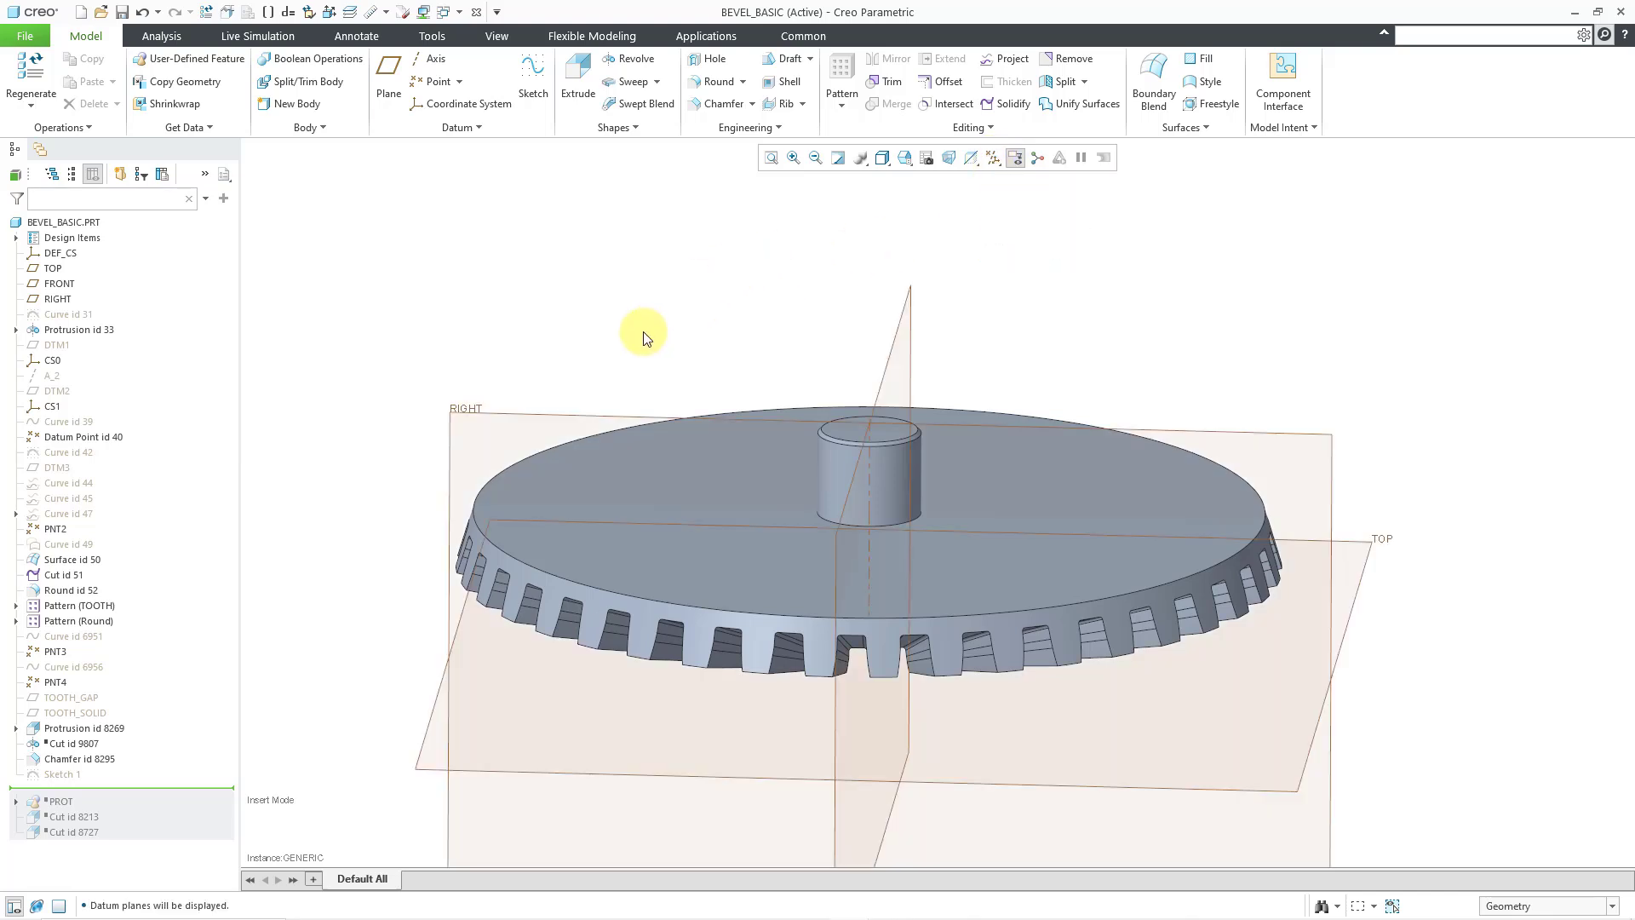
click(592, 417)
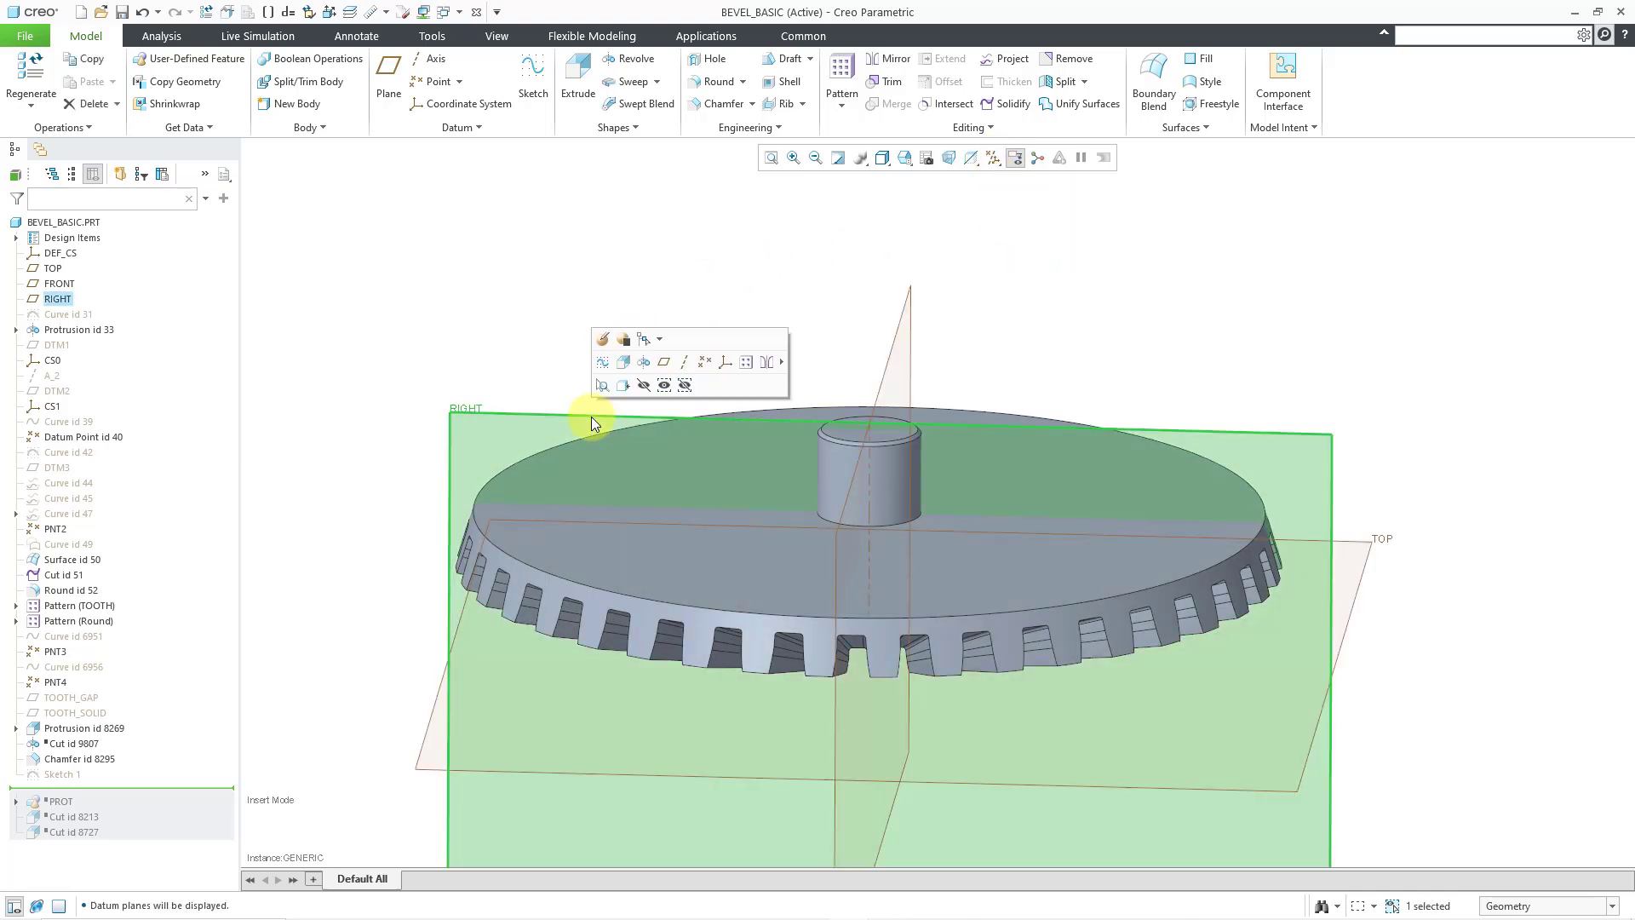
click(602, 362)
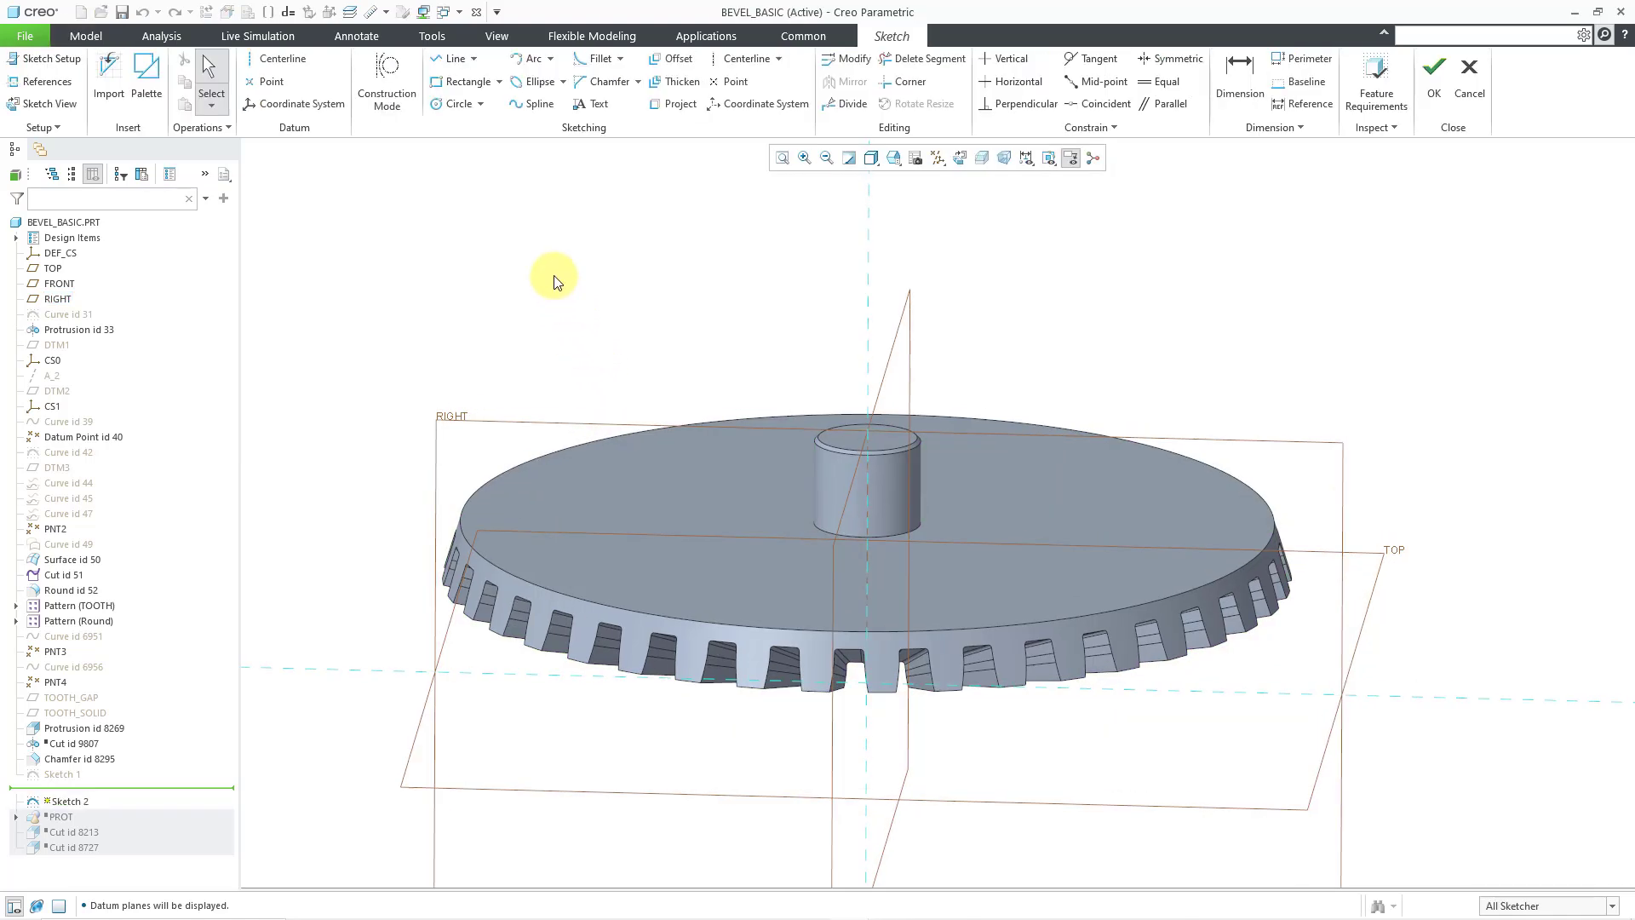
click(936, 159)
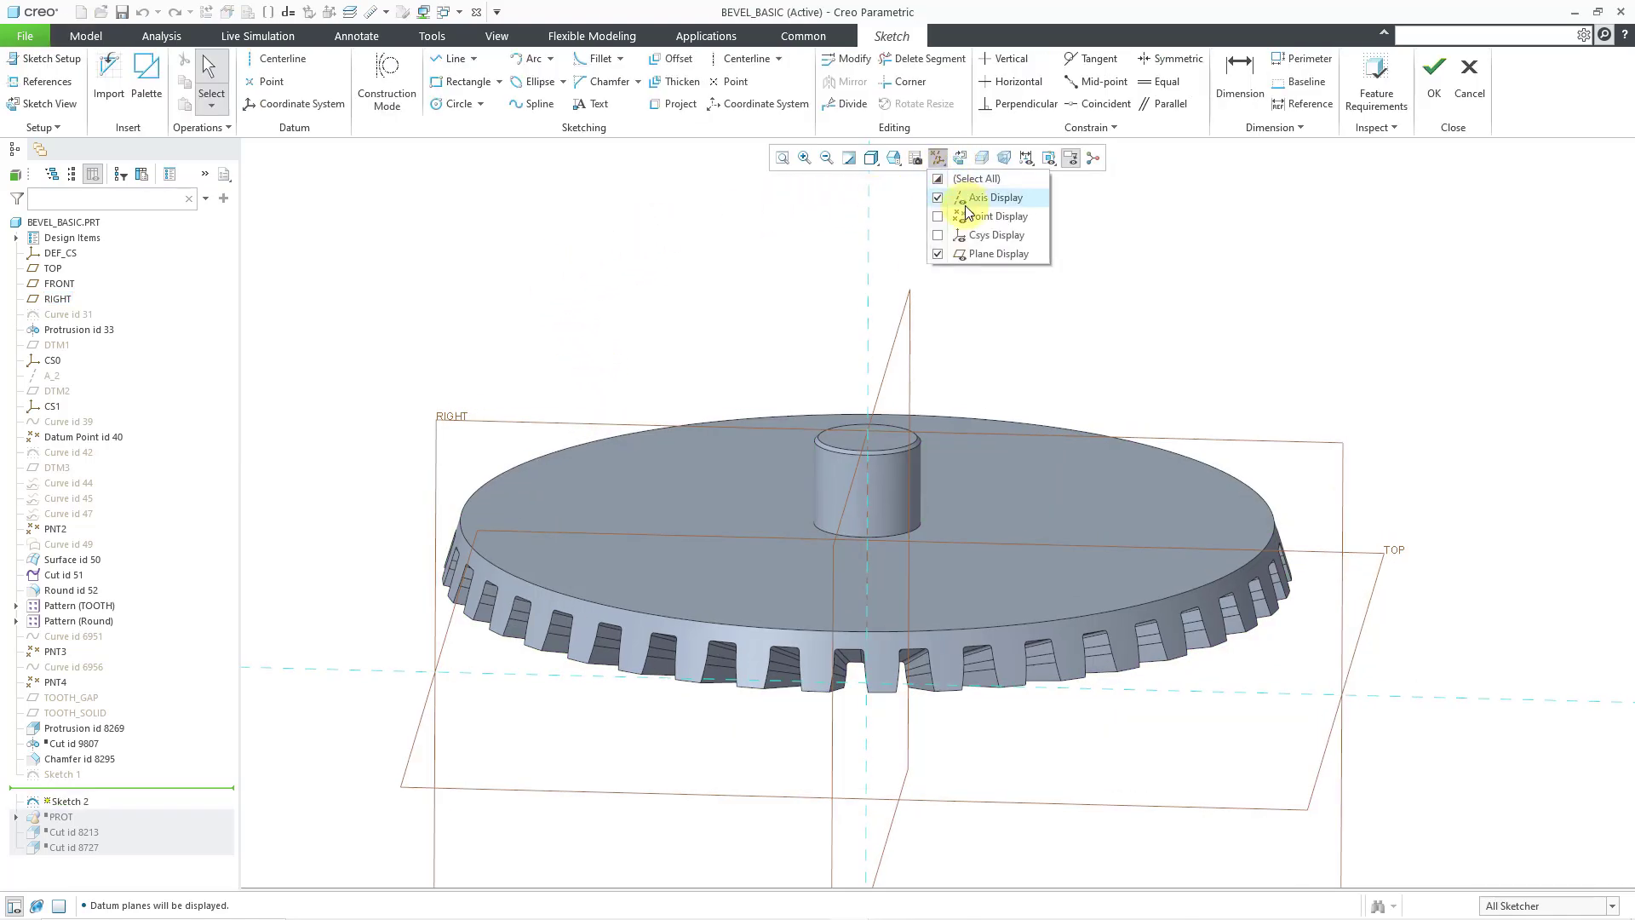
click(984, 254)
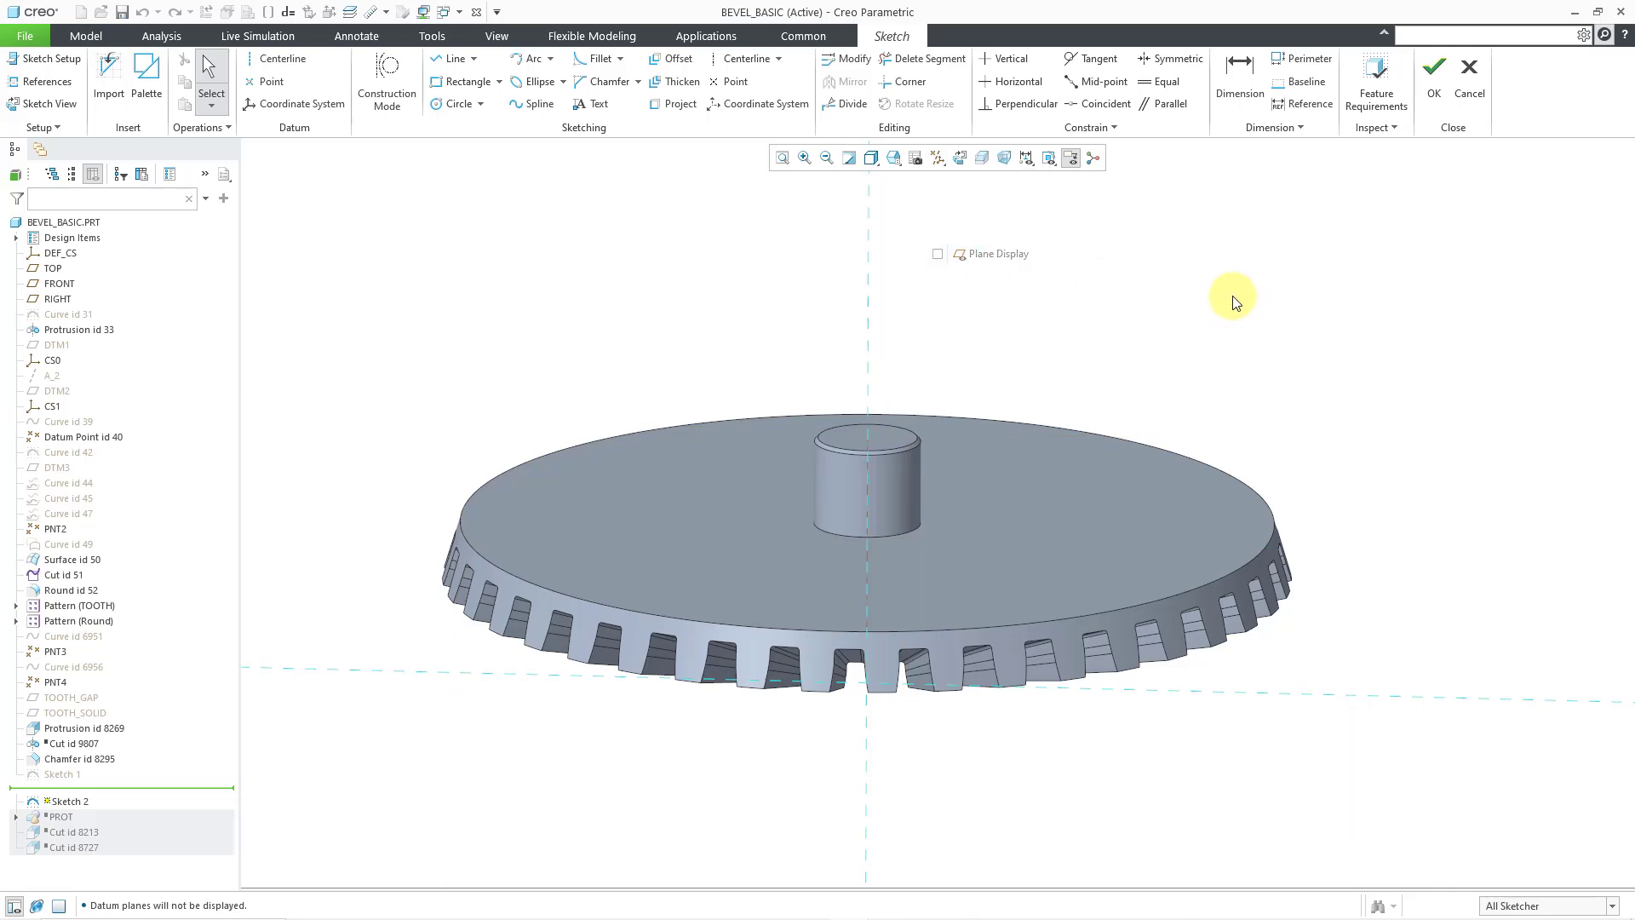
- Add the gear's protrusion surface and its side-surface intersection as sketch references
right_click(1034, 282)
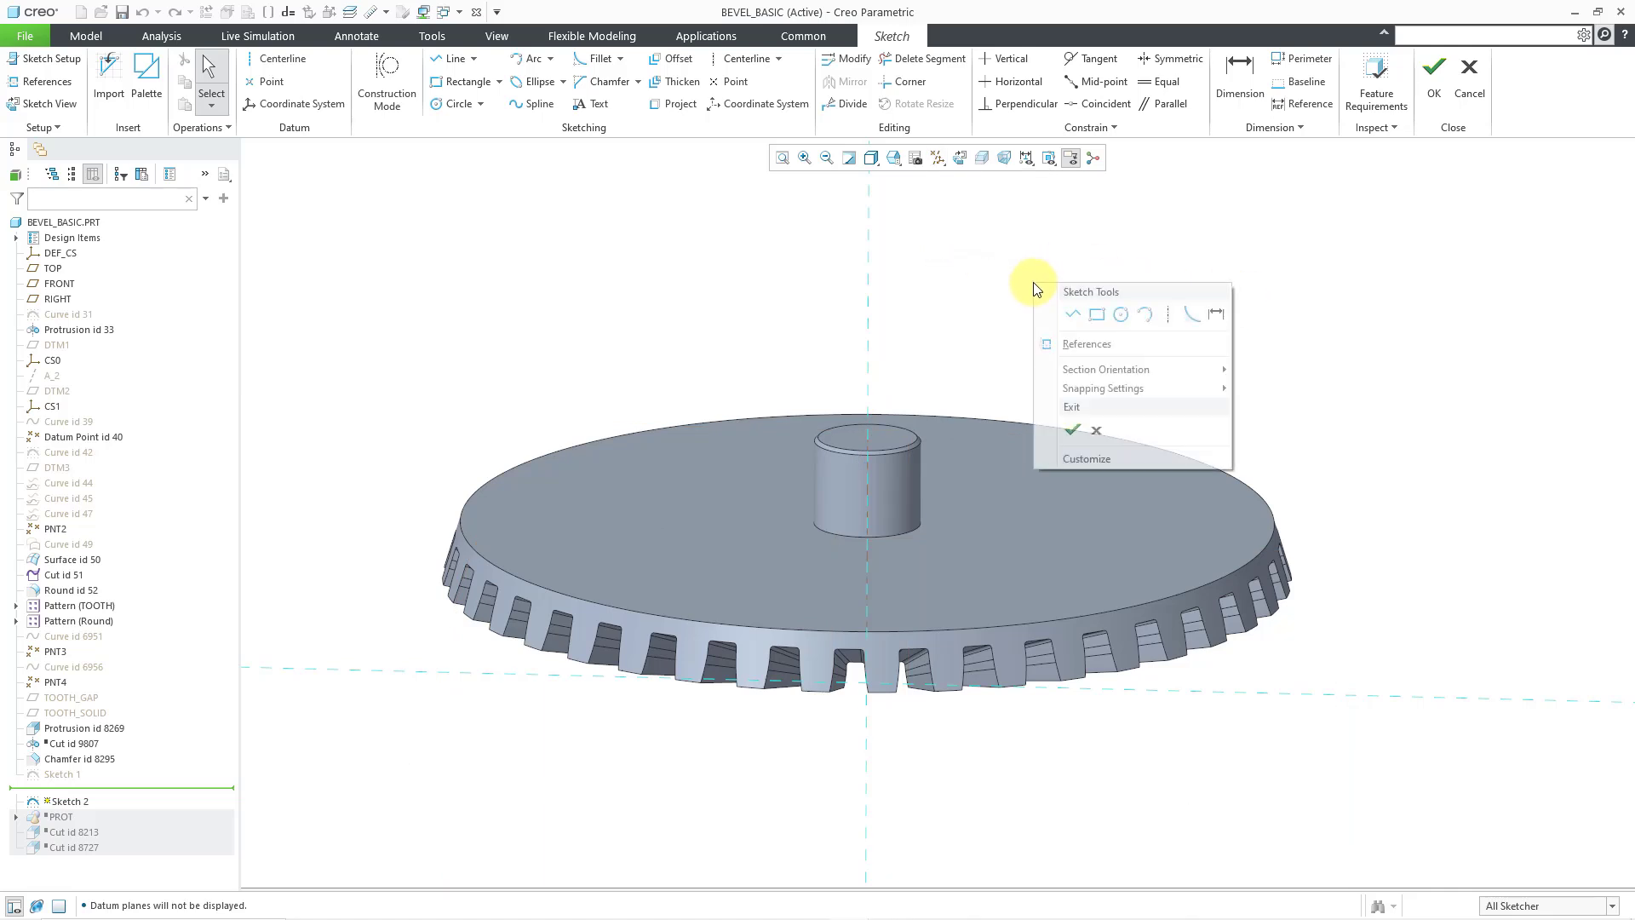
click(1095, 341)
click(1212, 515)
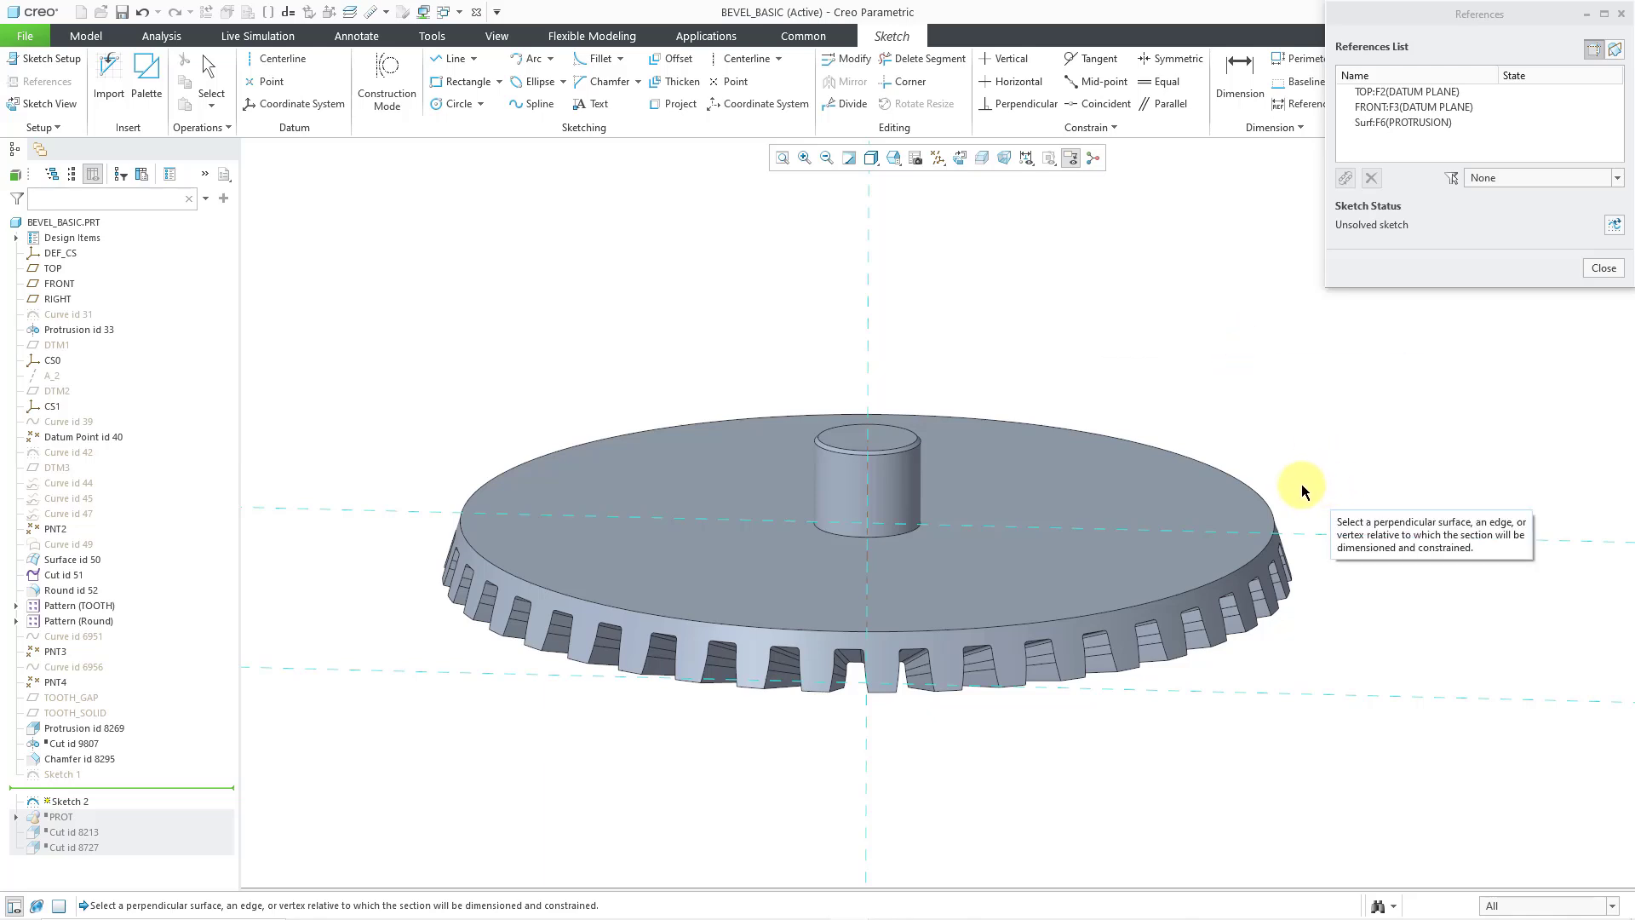
scroll(1311, 519, down, 3)
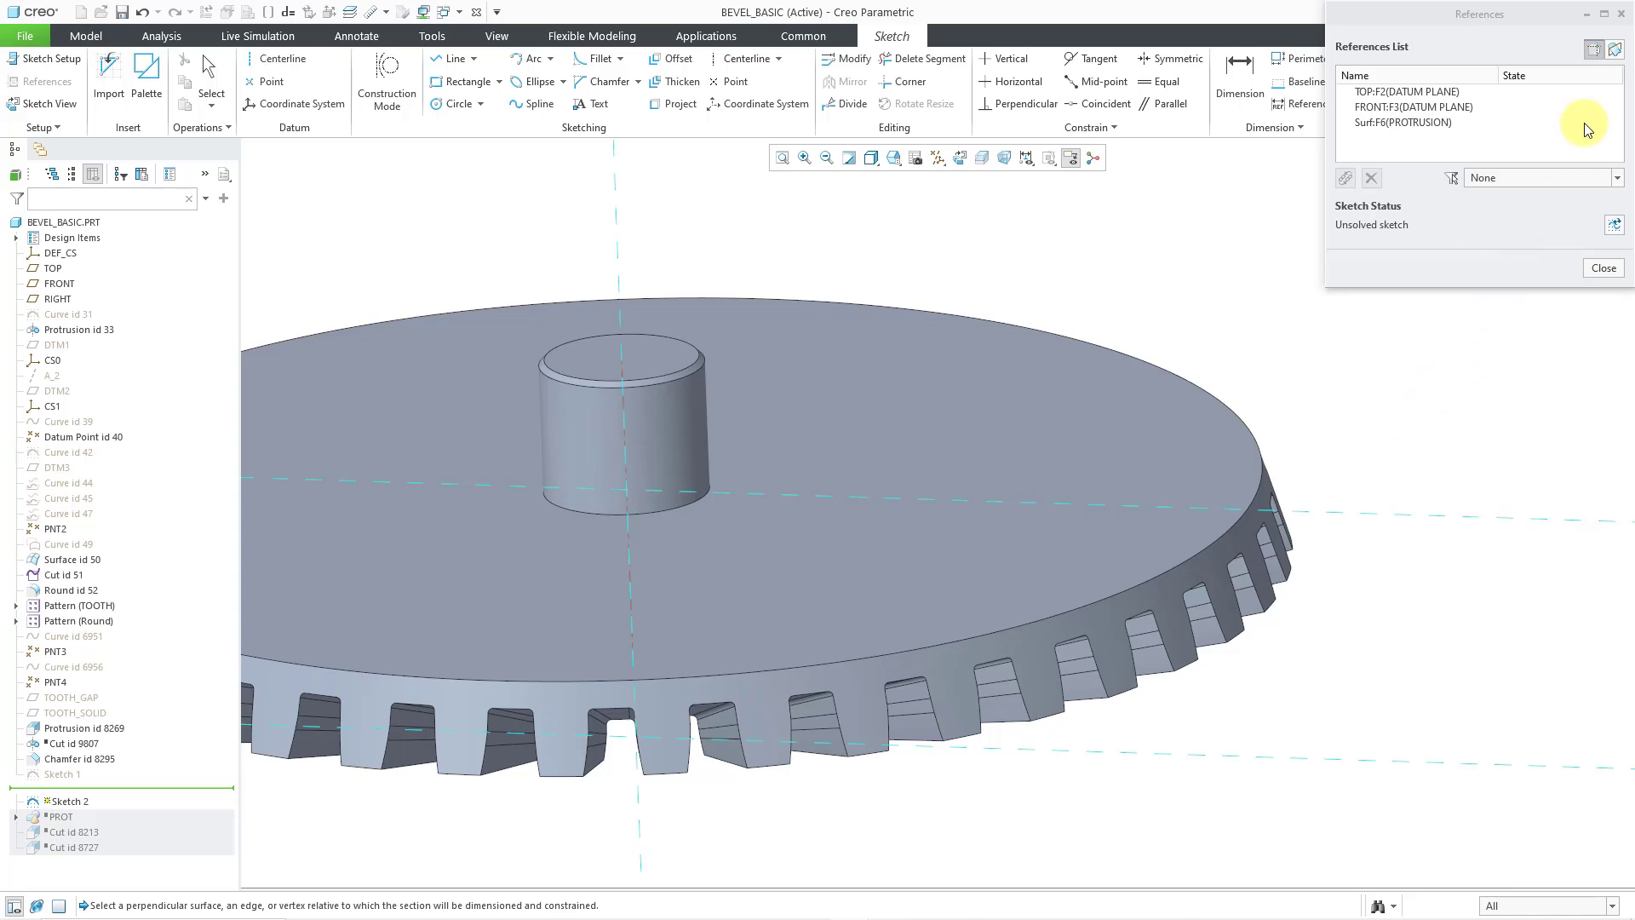
click(1616, 52)
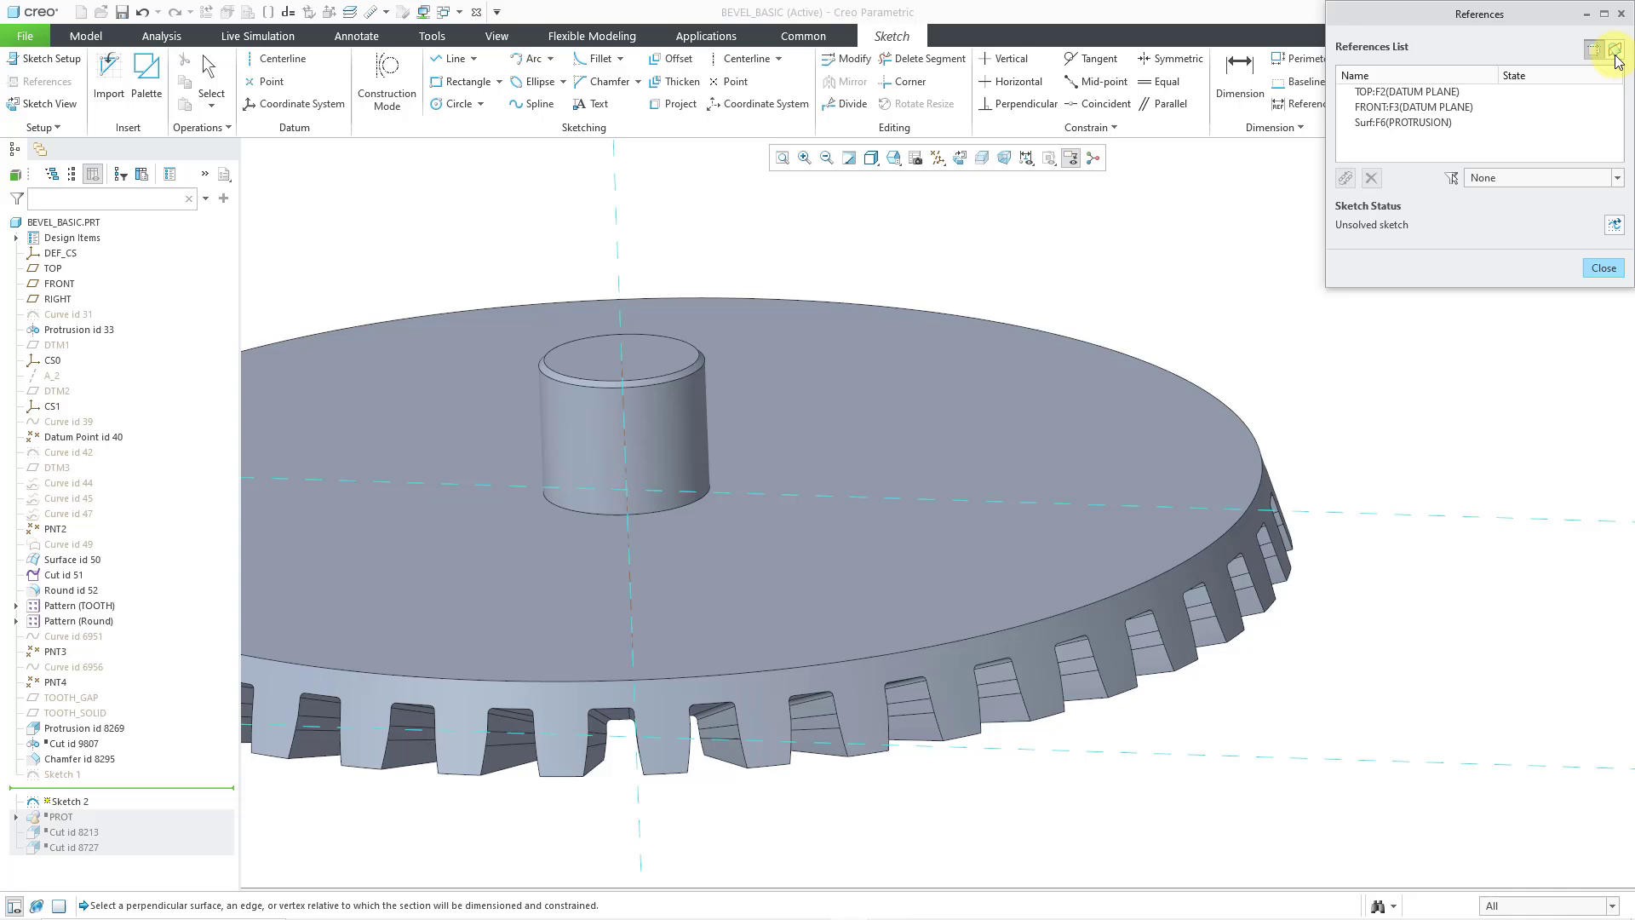
click(1264, 528)
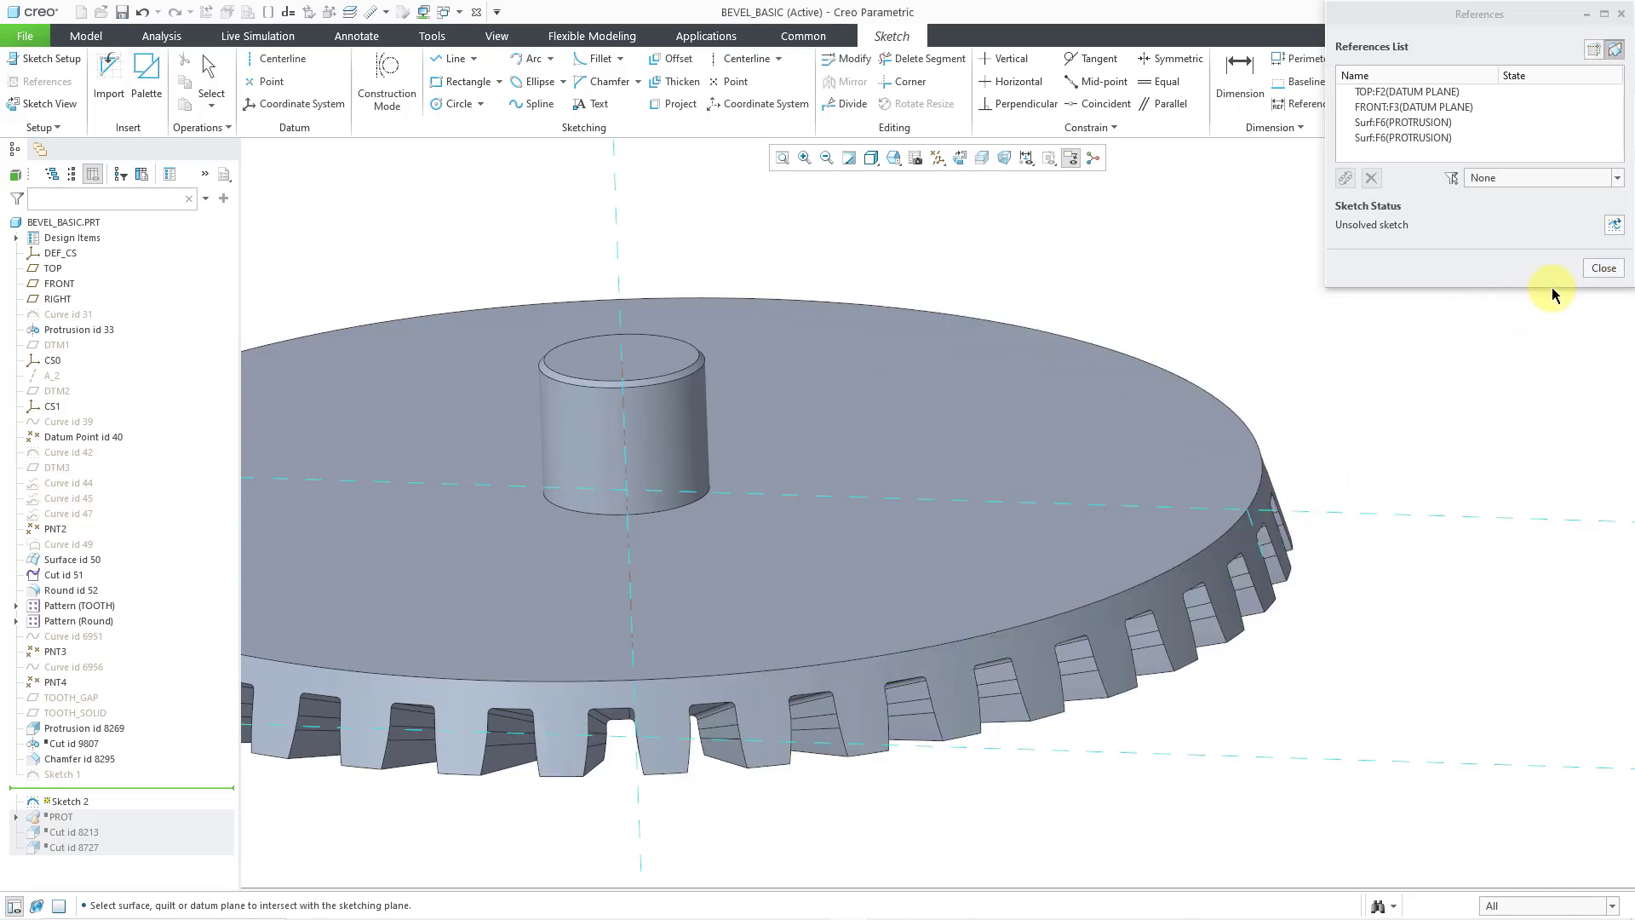
click(1601, 269)
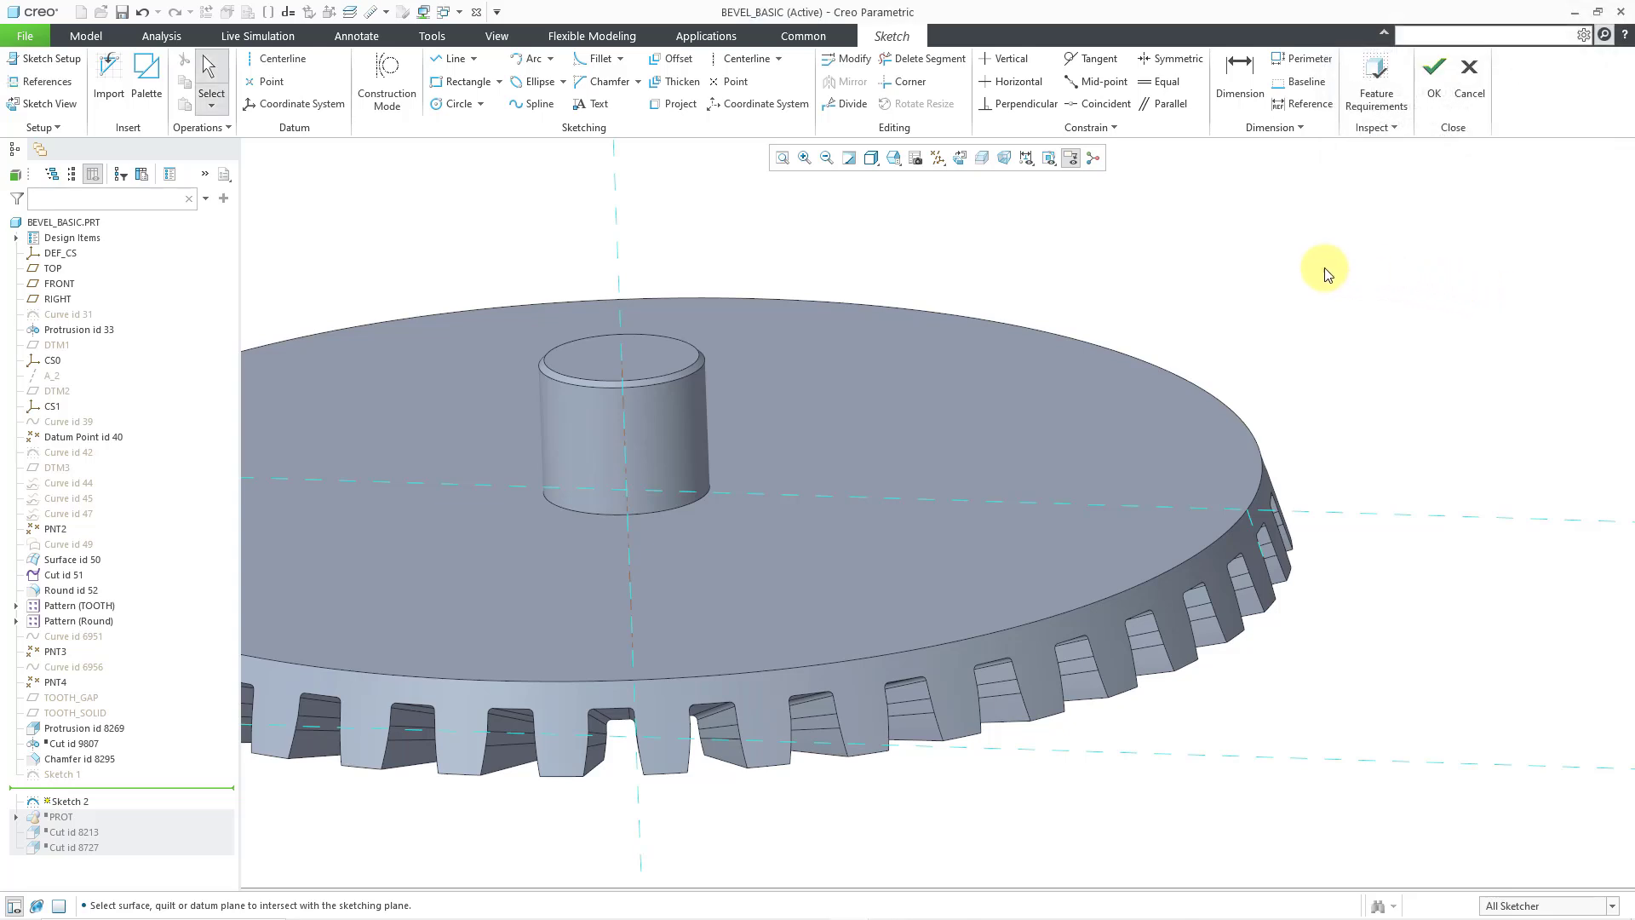
- Draw a line outward from the gear's rim edge and set its angle to 135°
right_click(1241, 270)
click(1279, 296)
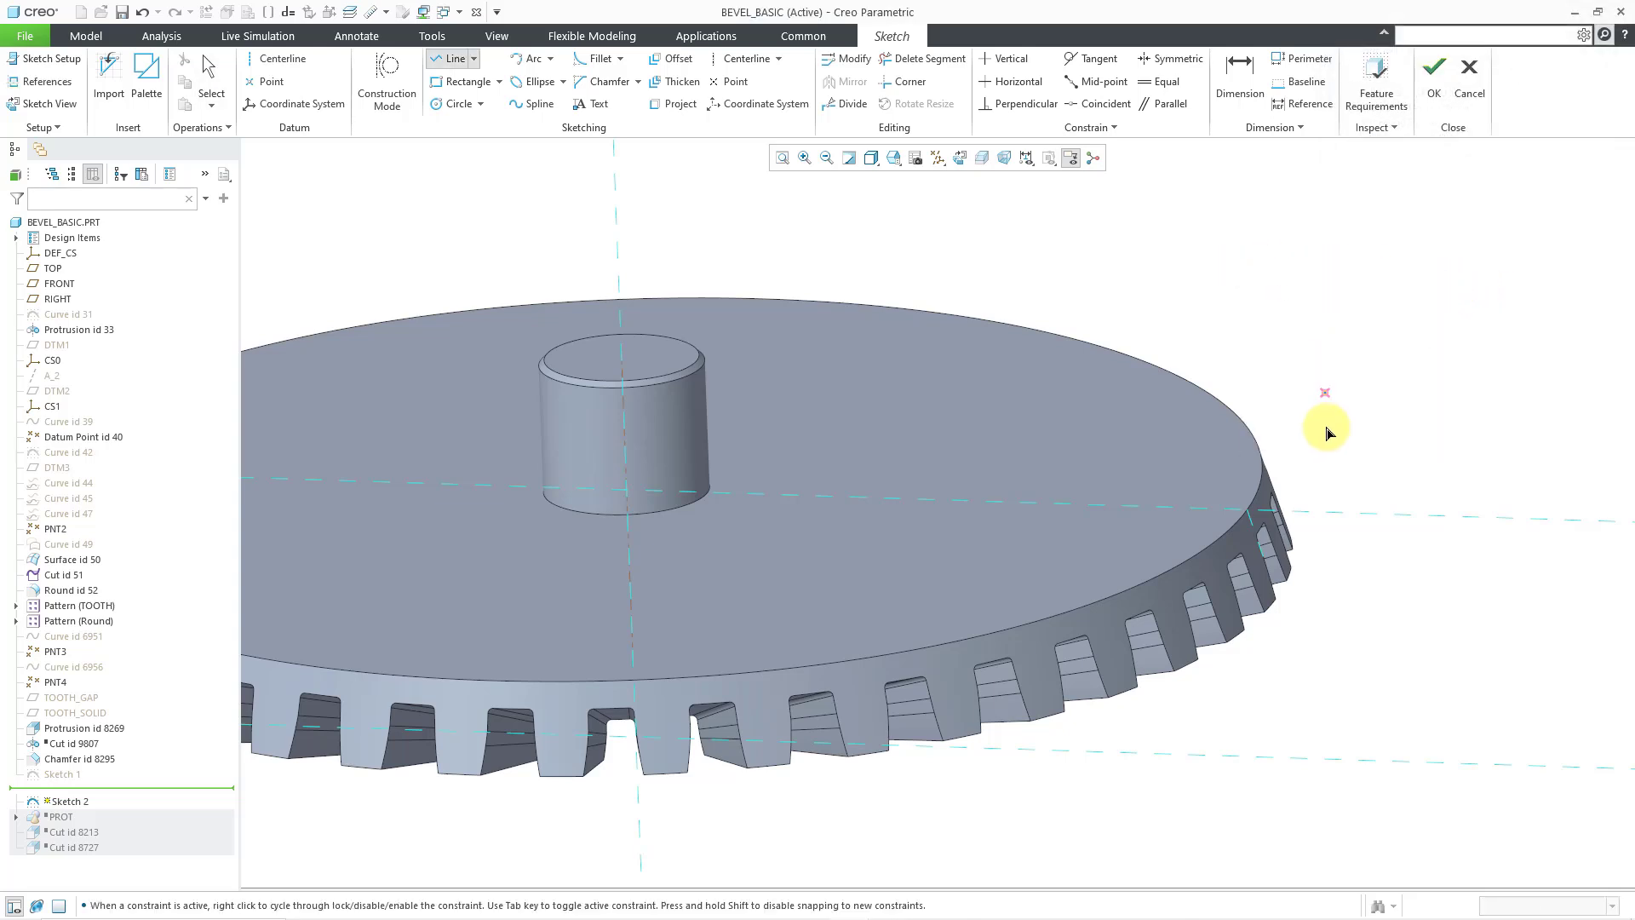
click(1248, 509)
click(1337, 418)
middle_click(1425, 343)
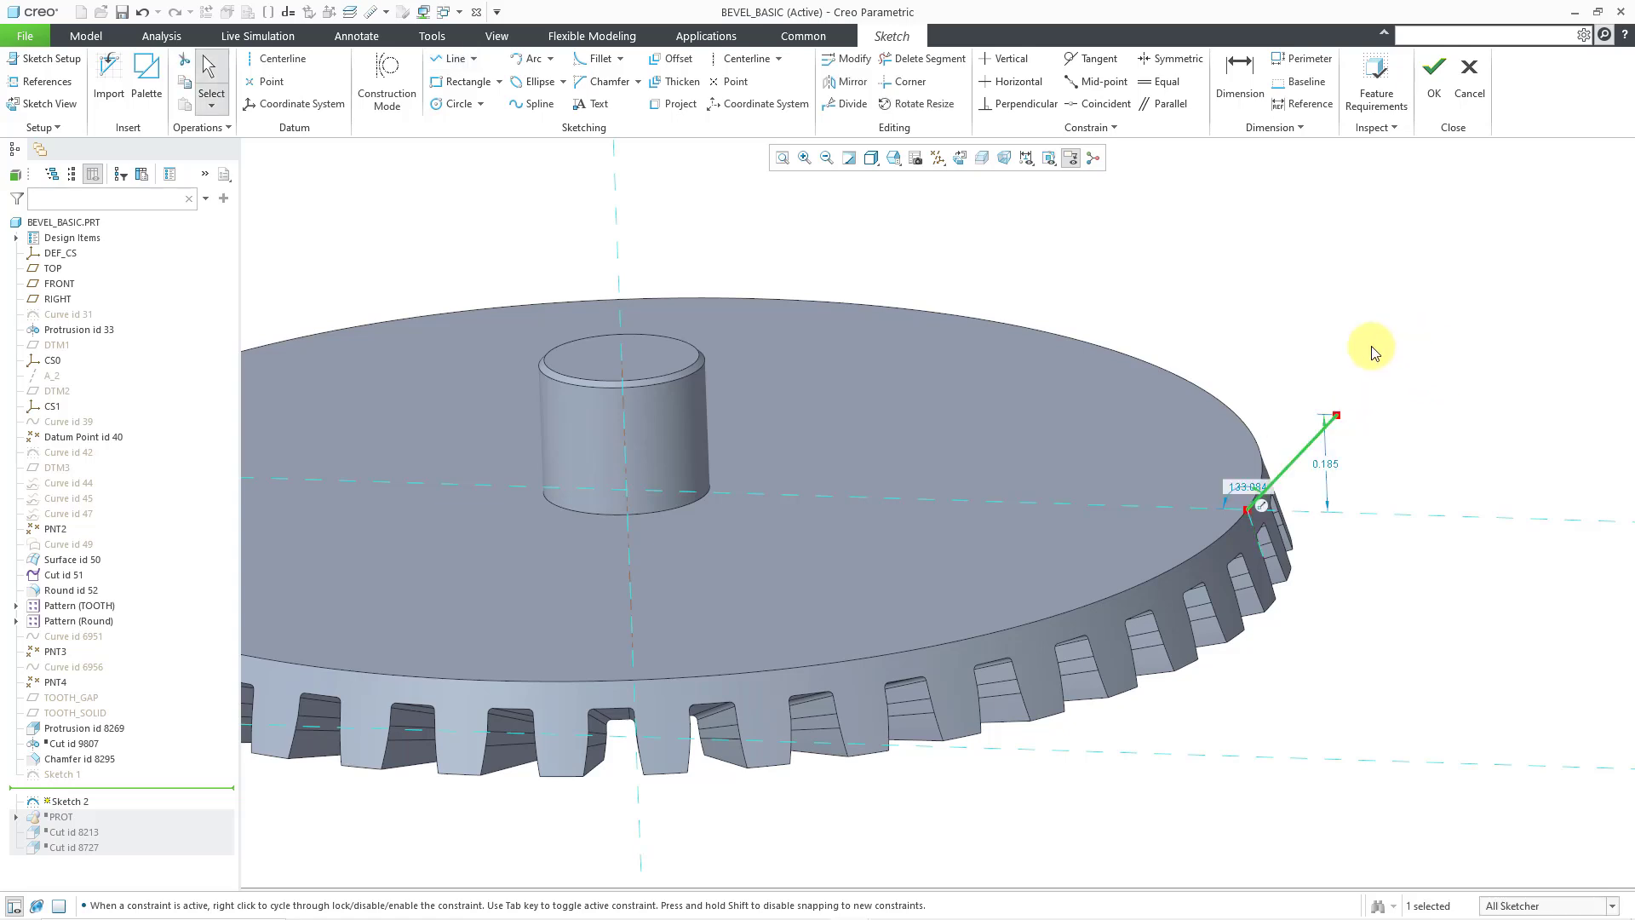
double_click(1246, 487)
text(135)
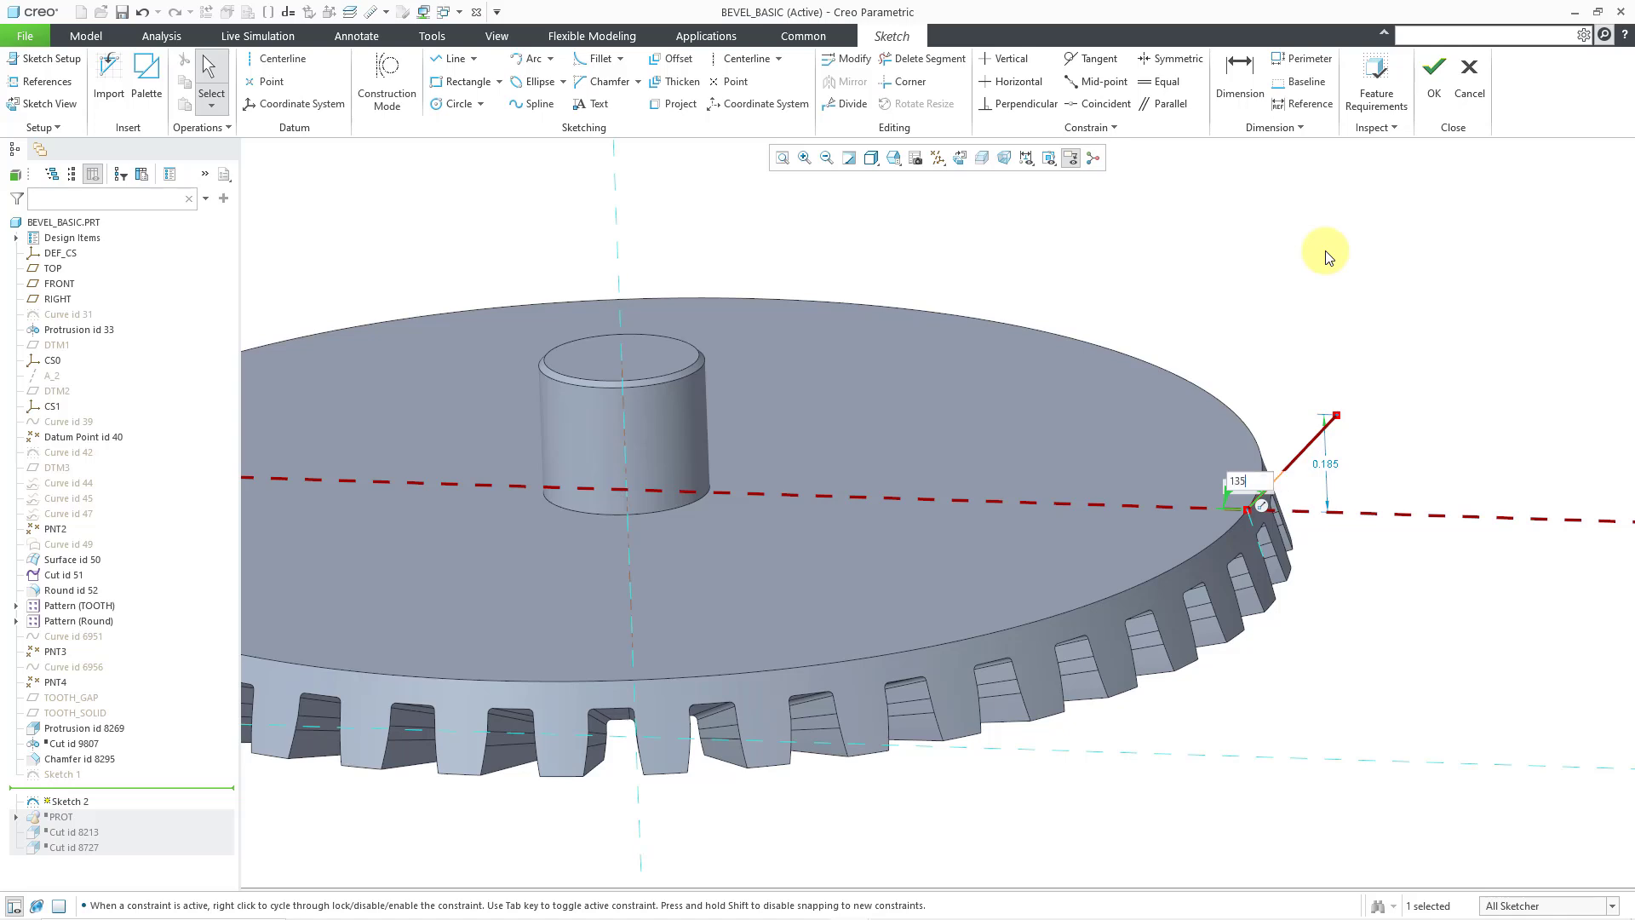
key(Return)
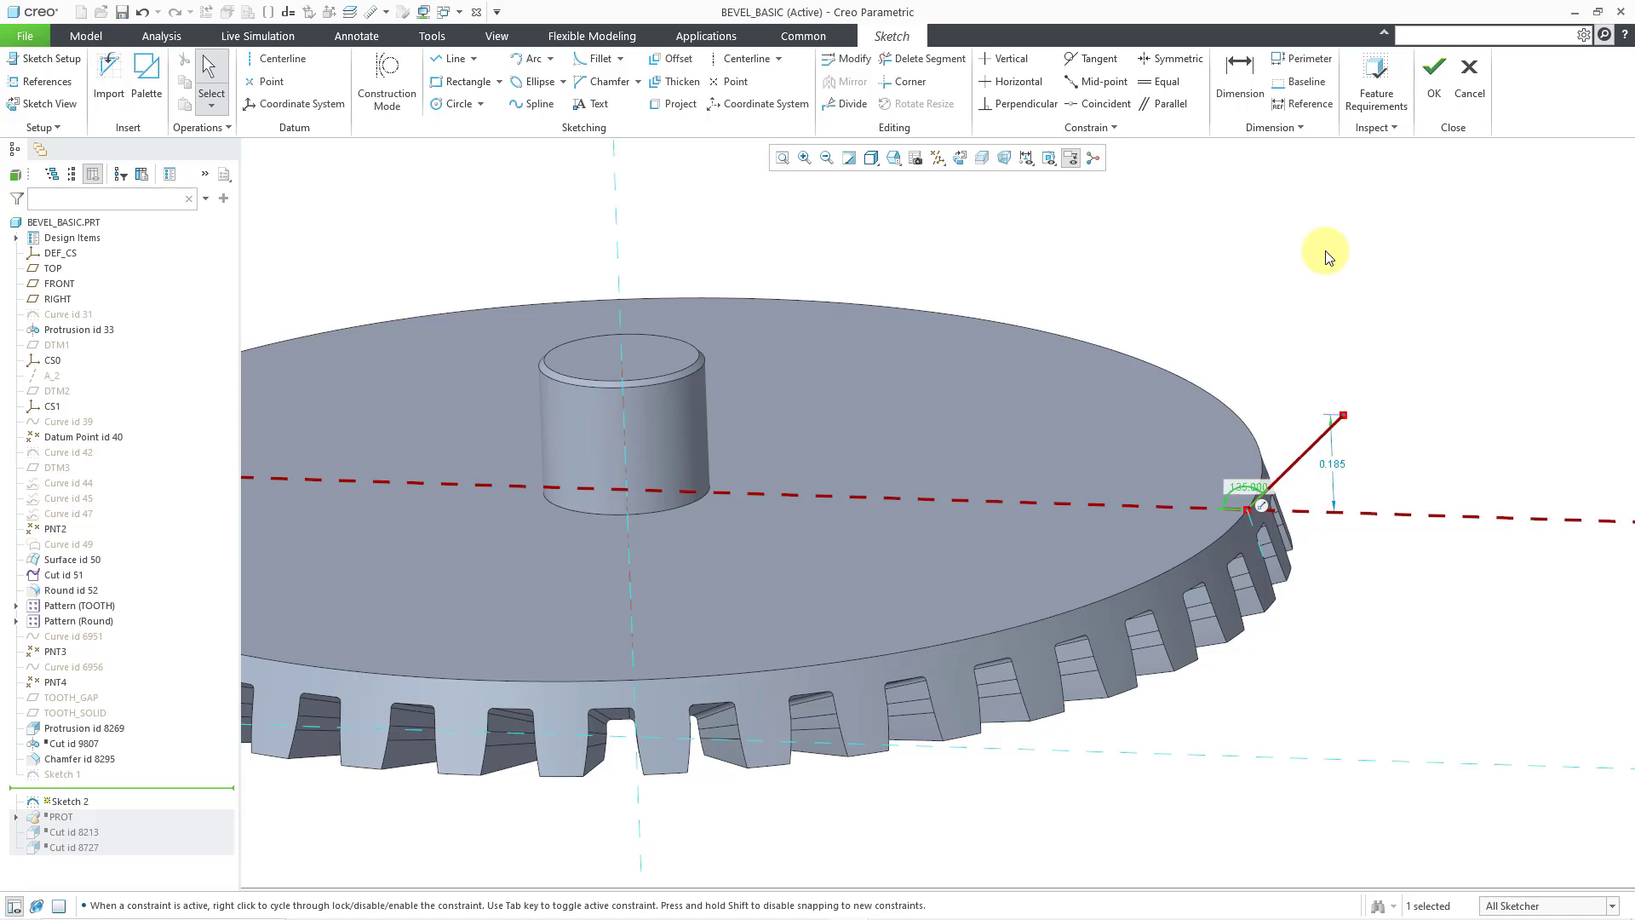
- Dimension the line's length to 0.25 and finish Sketch 2
right_click(1228, 304)
click(1394, 335)
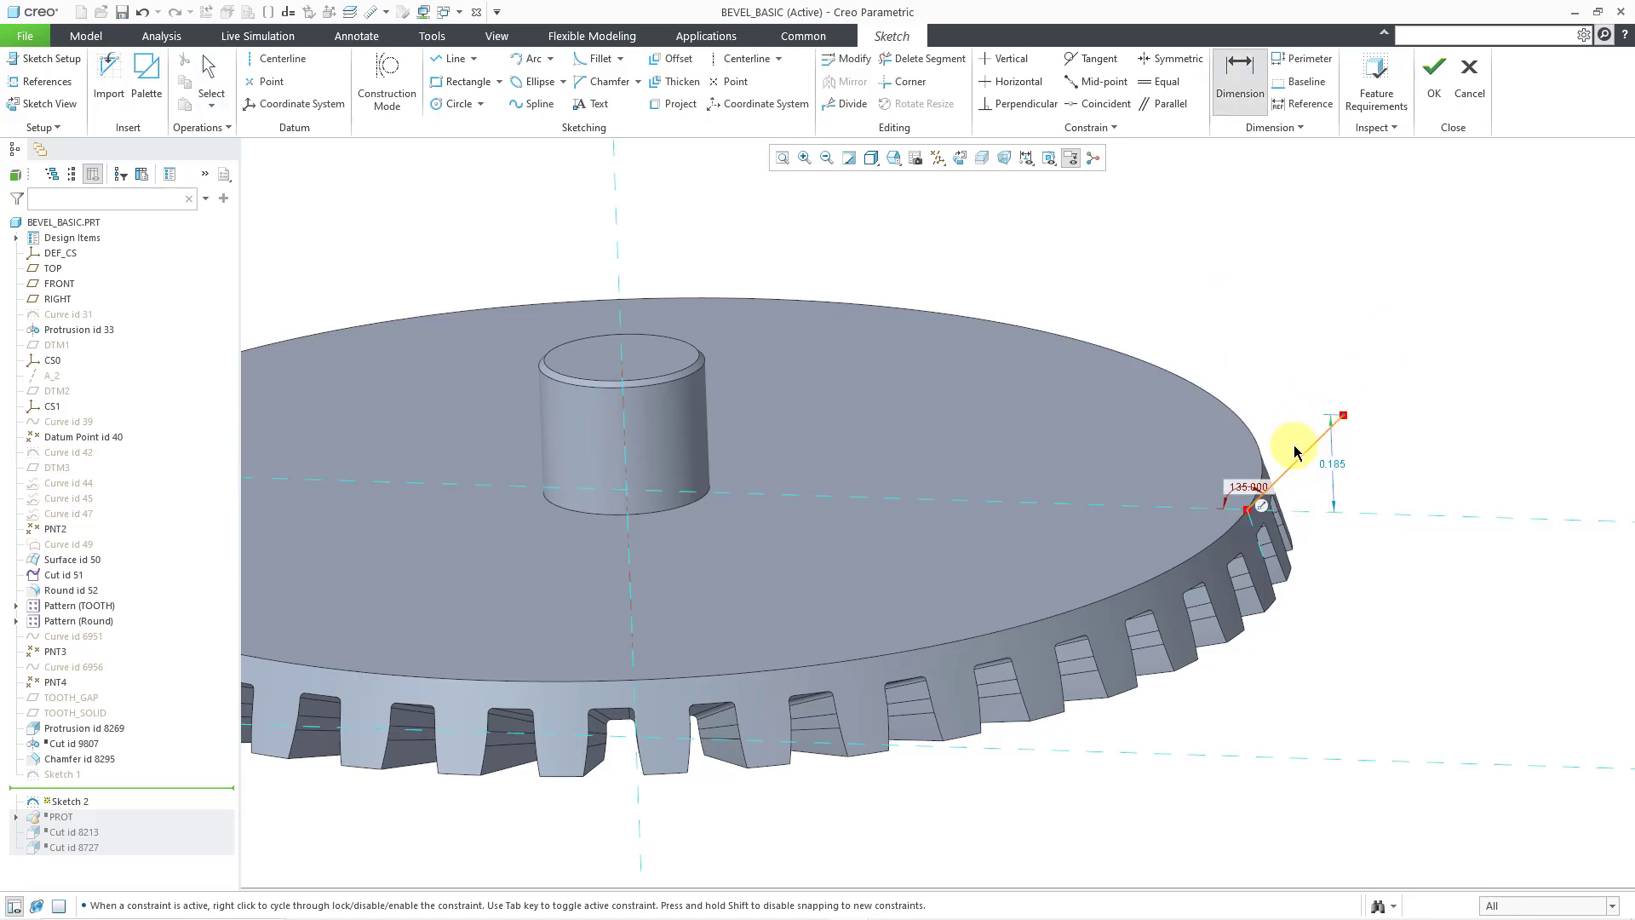
click(1288, 456)
middle_click(1275, 430)
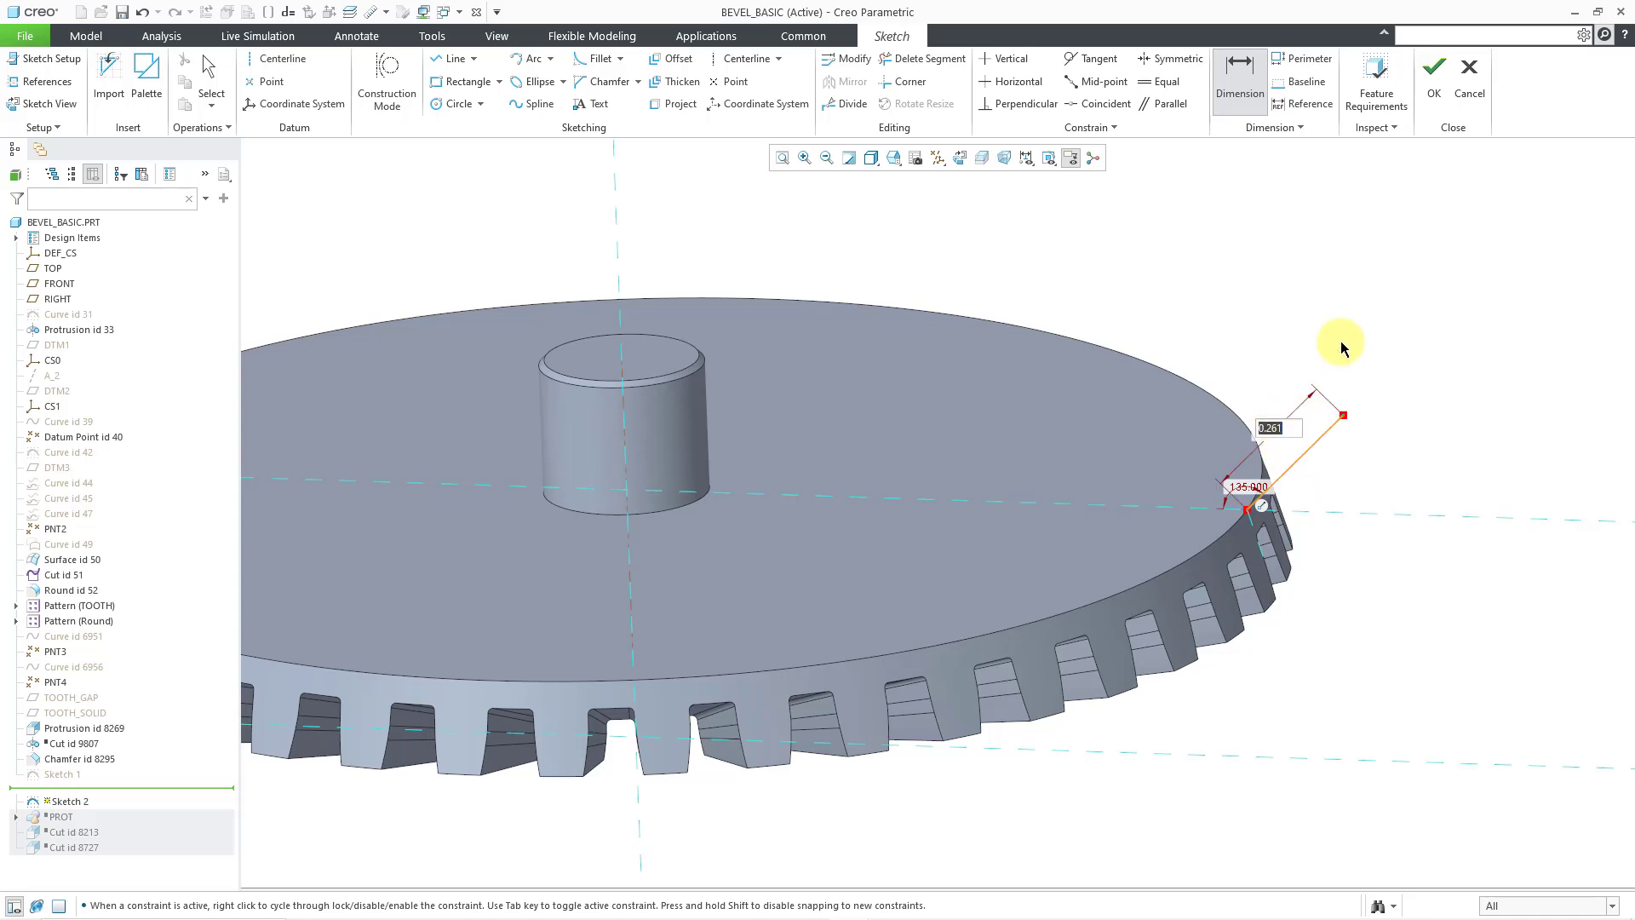
text(0.25)
key(Return)
right_click(1342, 341)
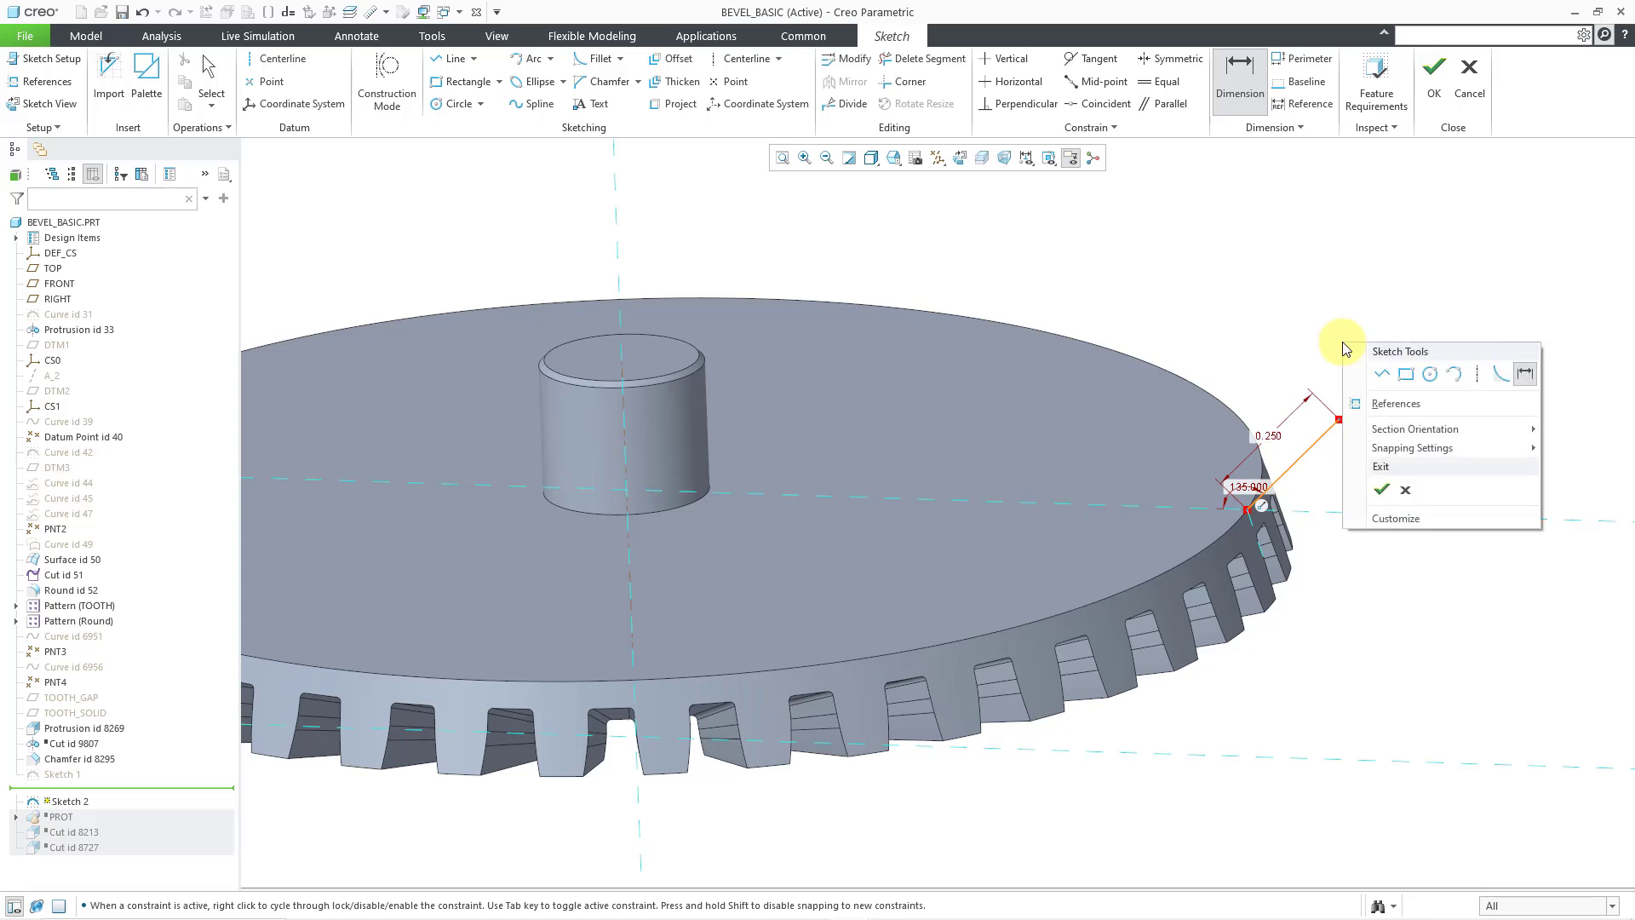
click(1381, 489)
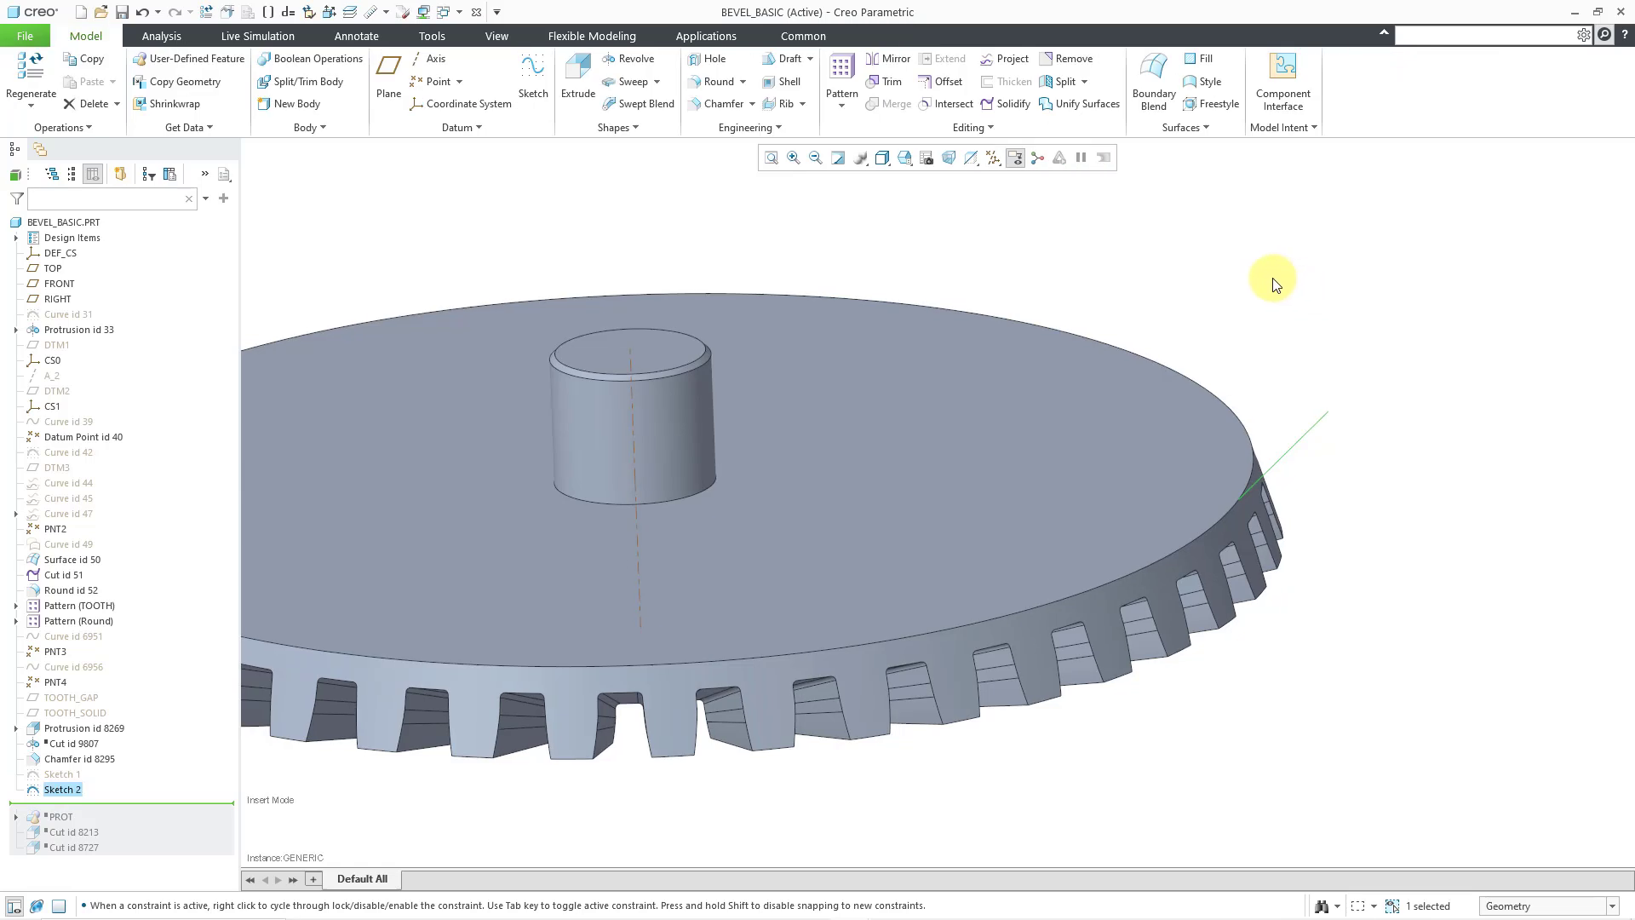
- Revolve Sketch 2 as a solid about the gear's central axis A_5
right_click(1274, 284)
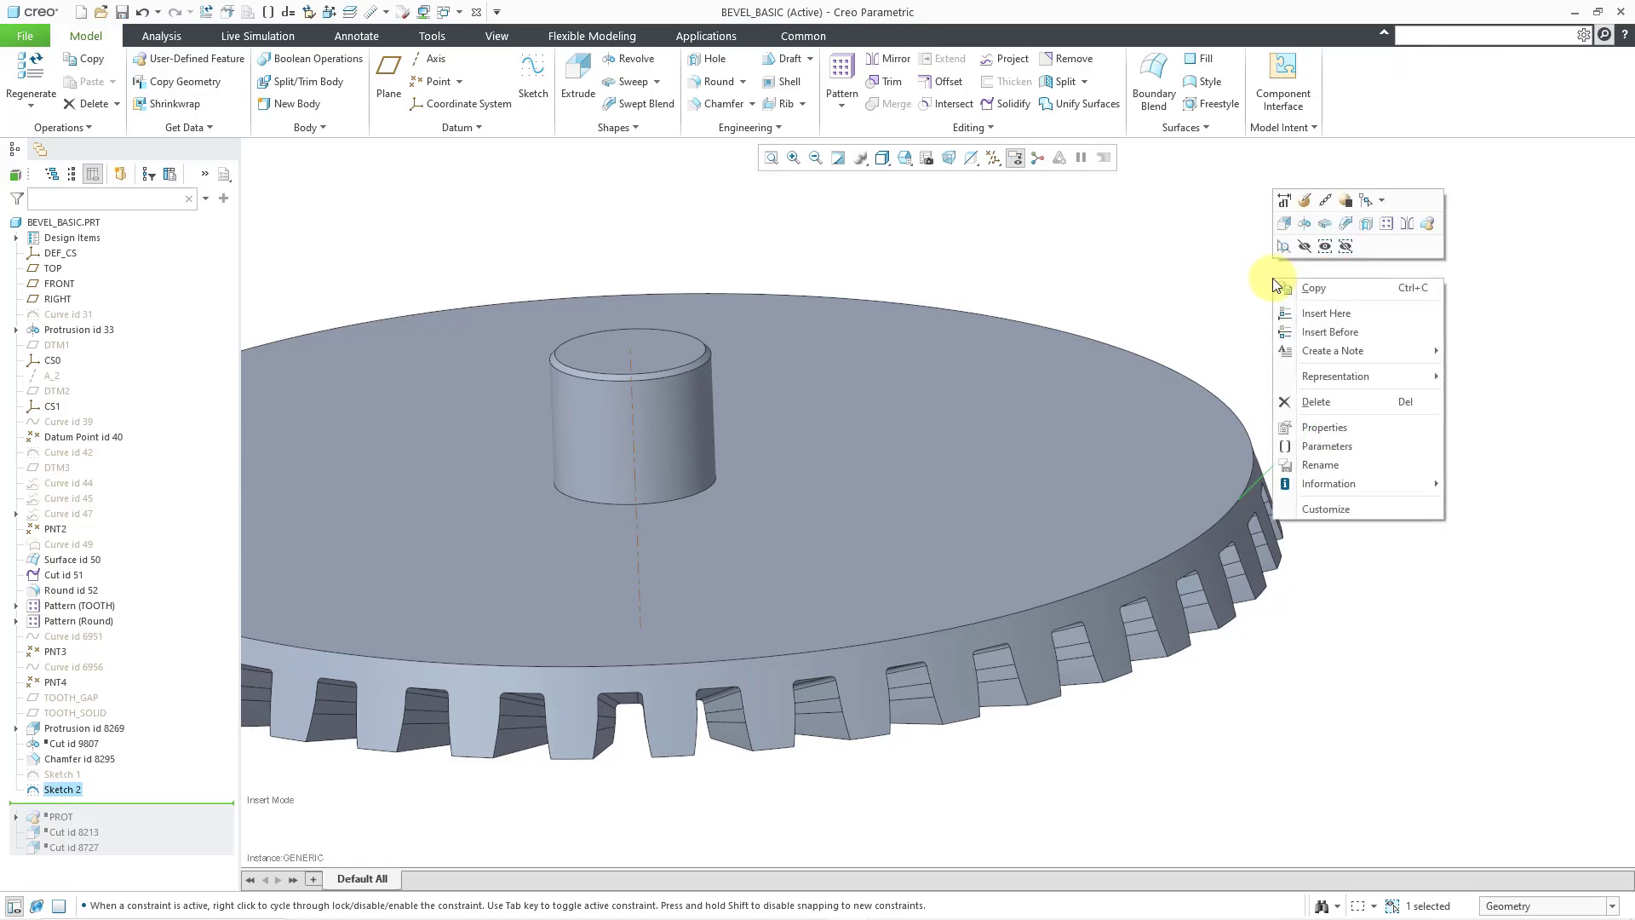
click(1303, 226)
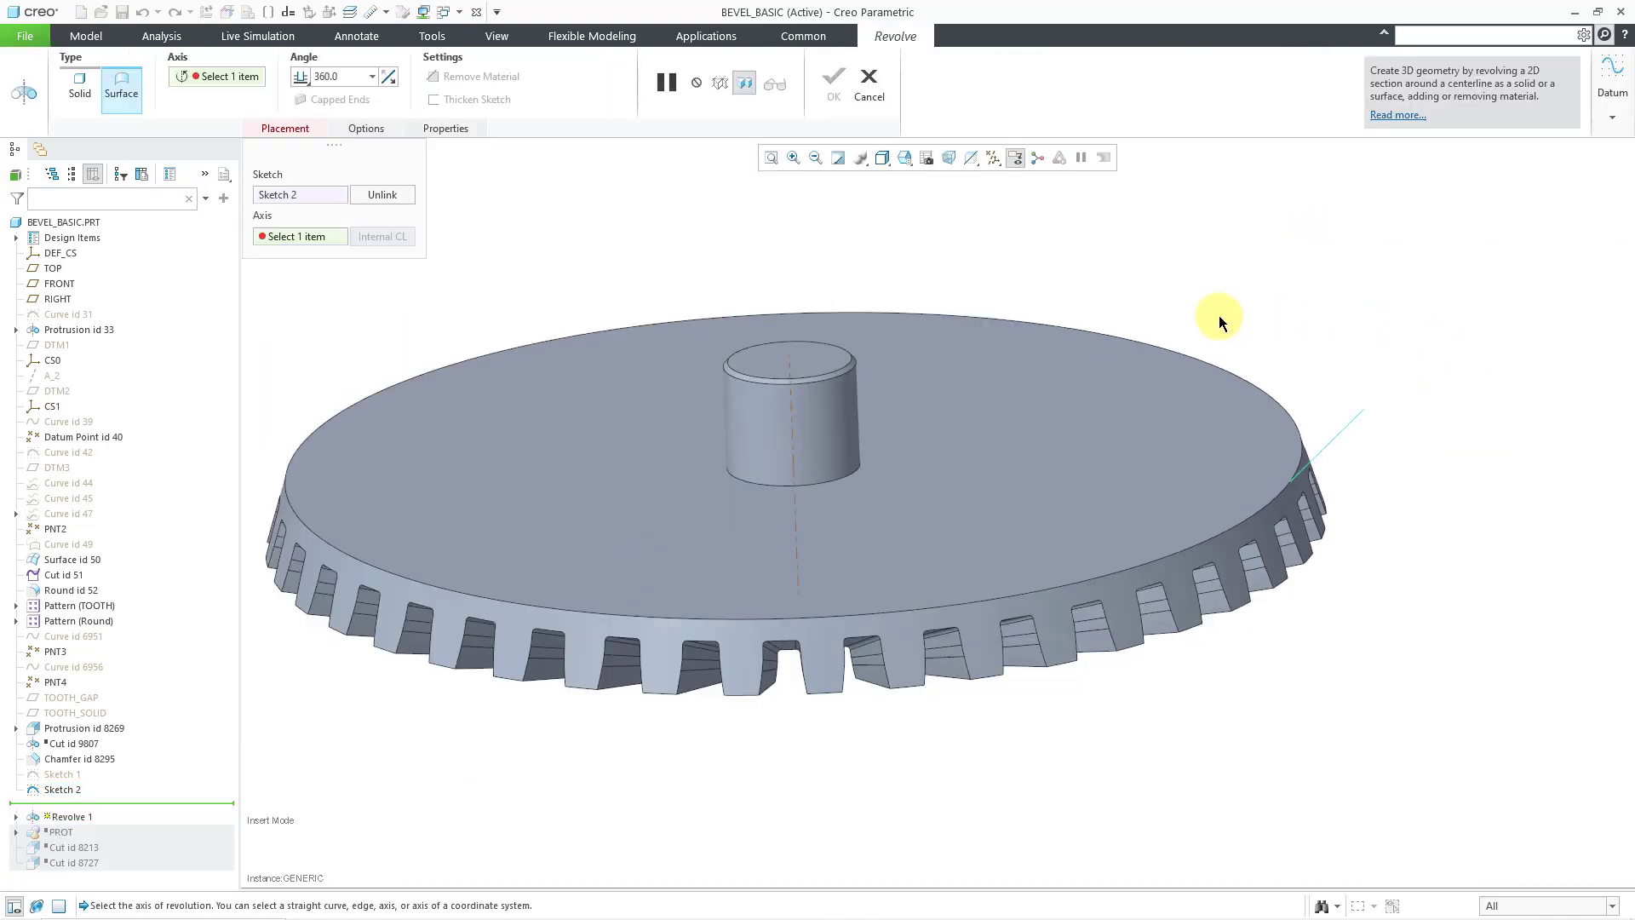
click(791, 412)
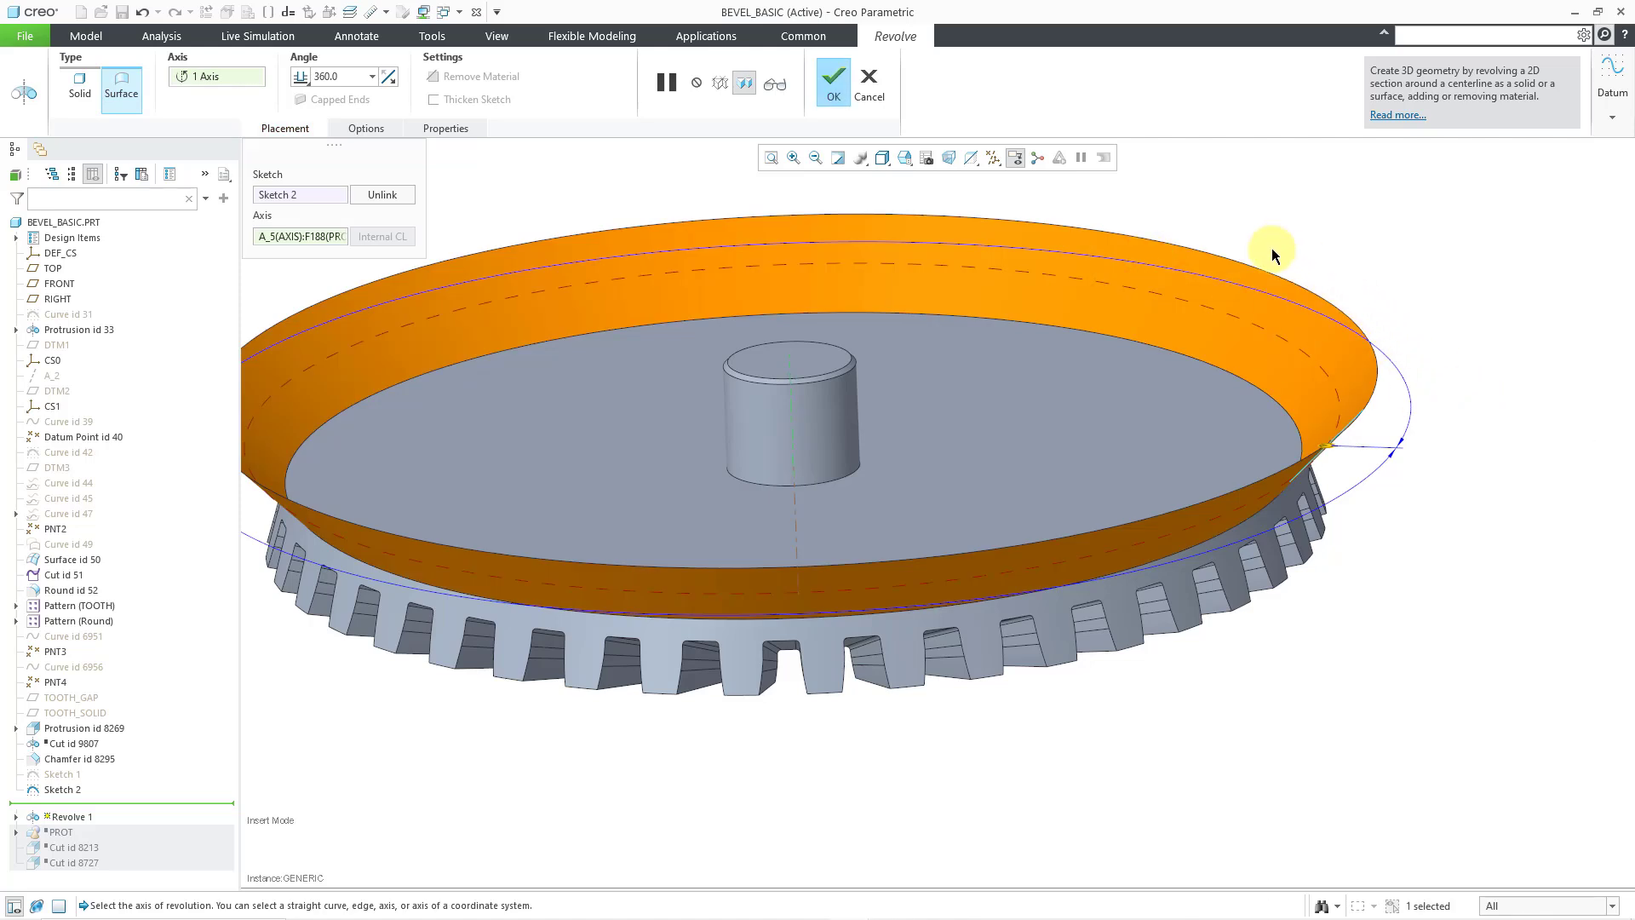
right_click(1275, 215)
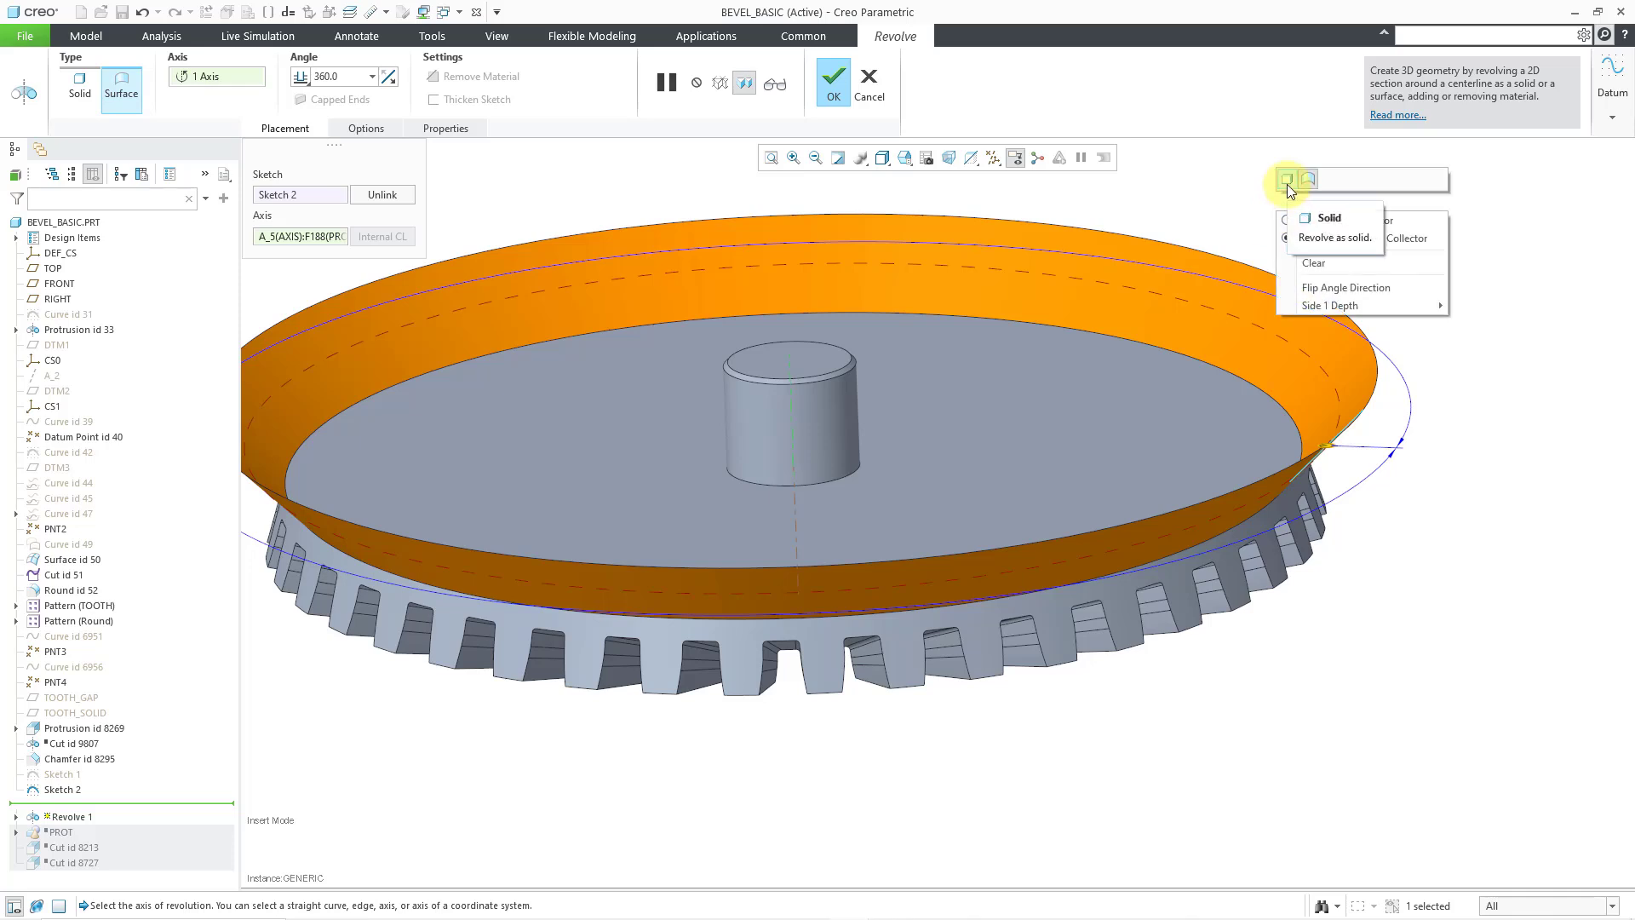
click(1286, 183)
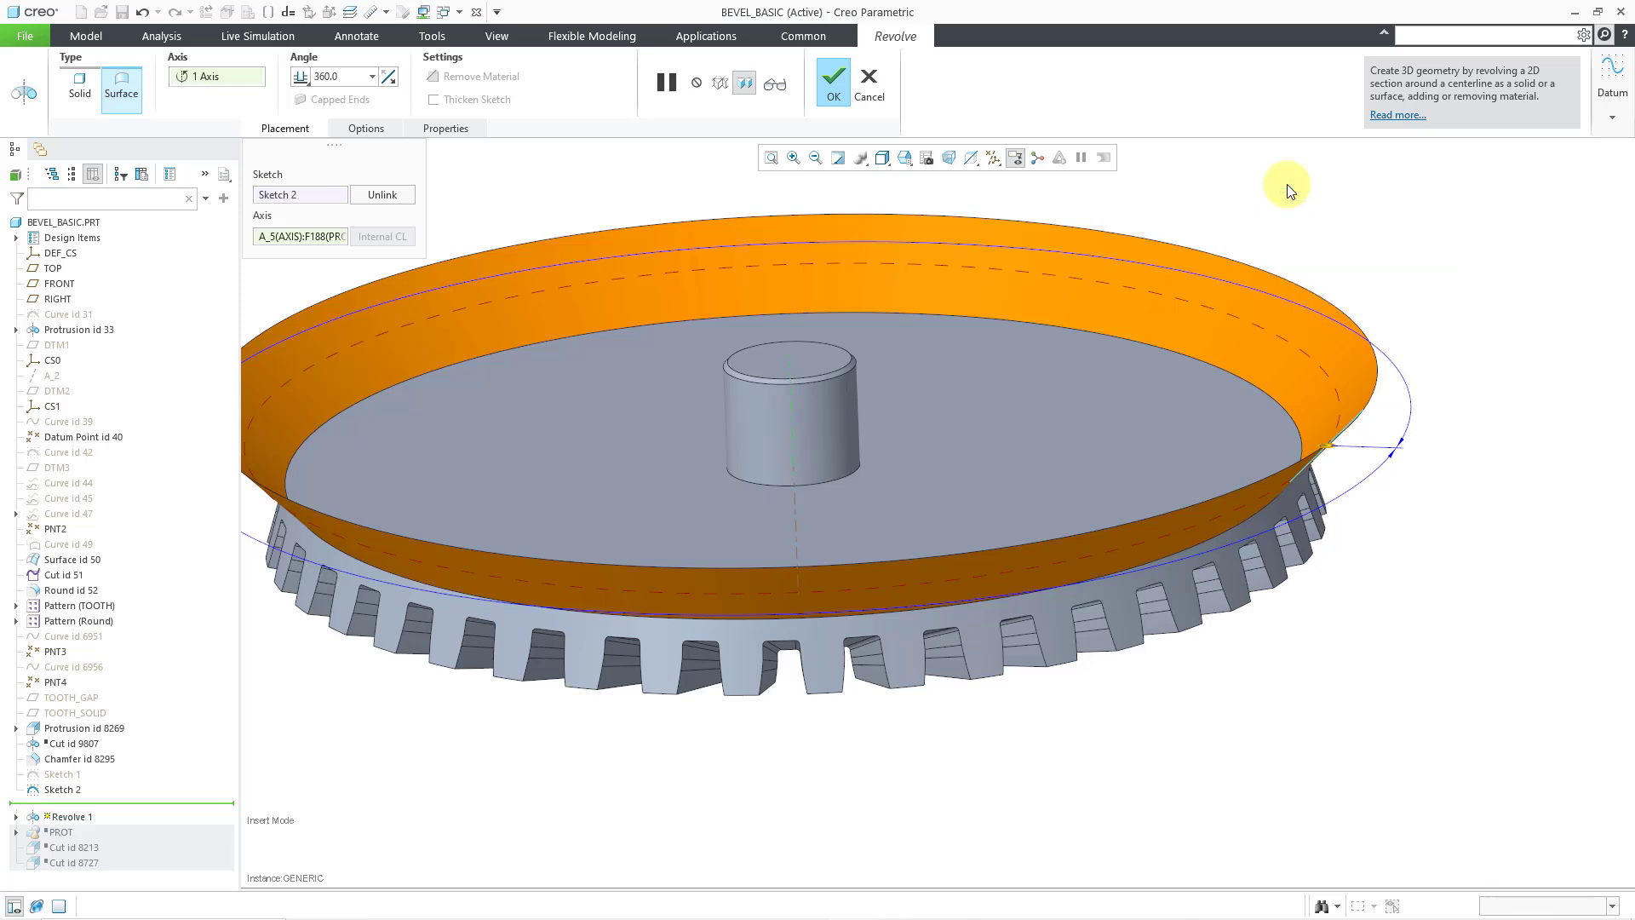
- Flip the material side and thicken the revolve into a 0.1-thick wall
click(1293, 417)
right_click(1289, 272)
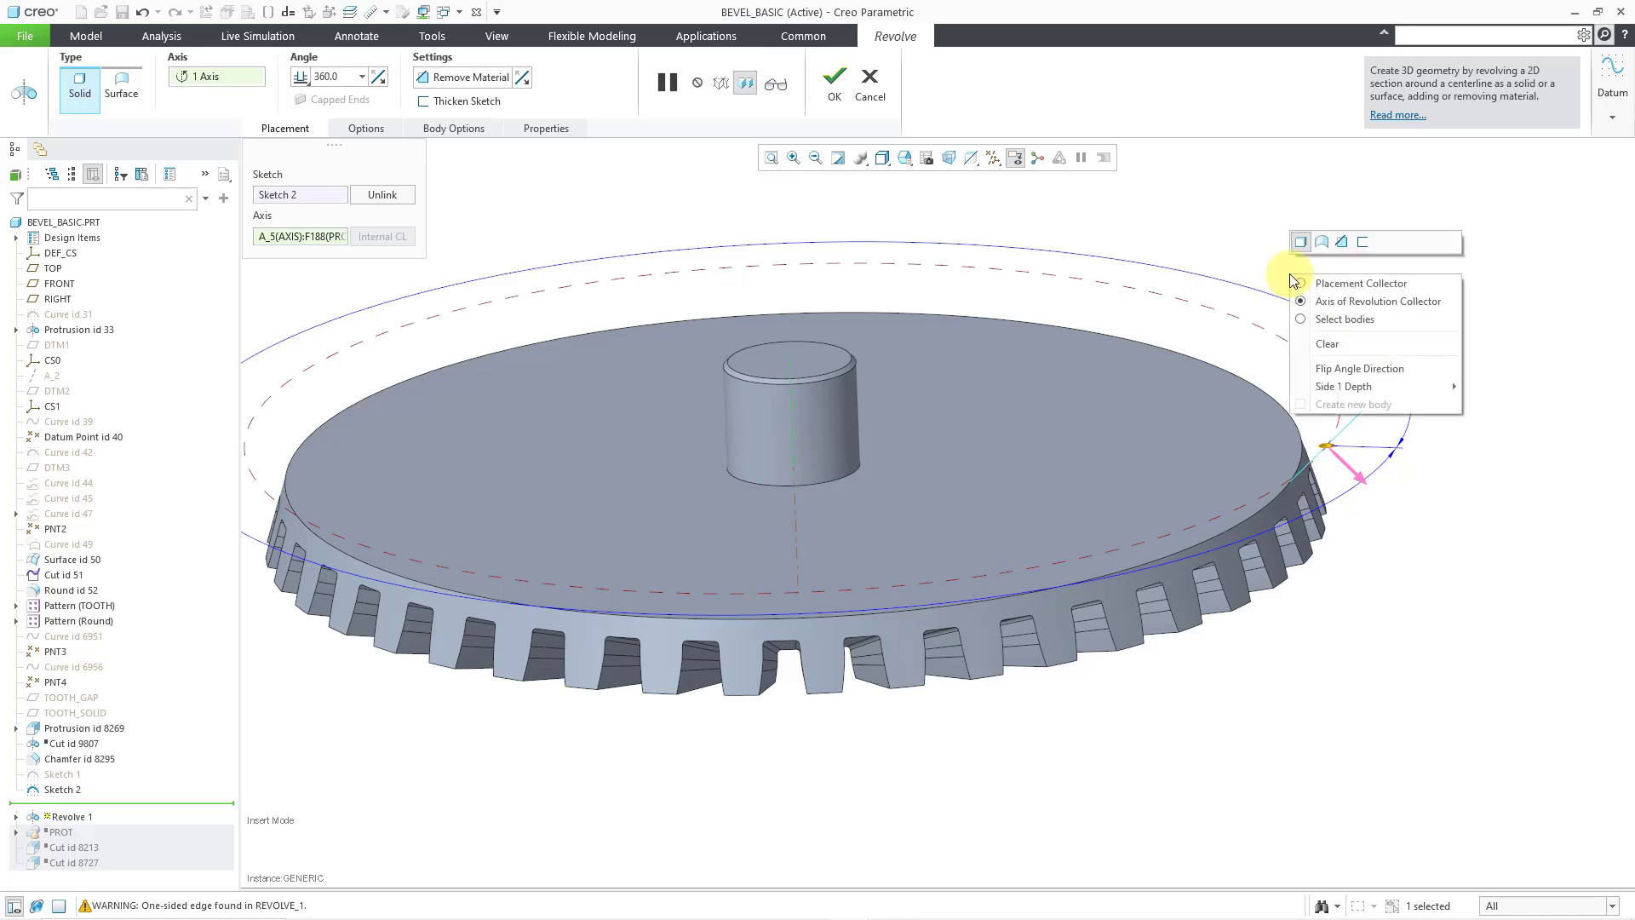
click(1361, 244)
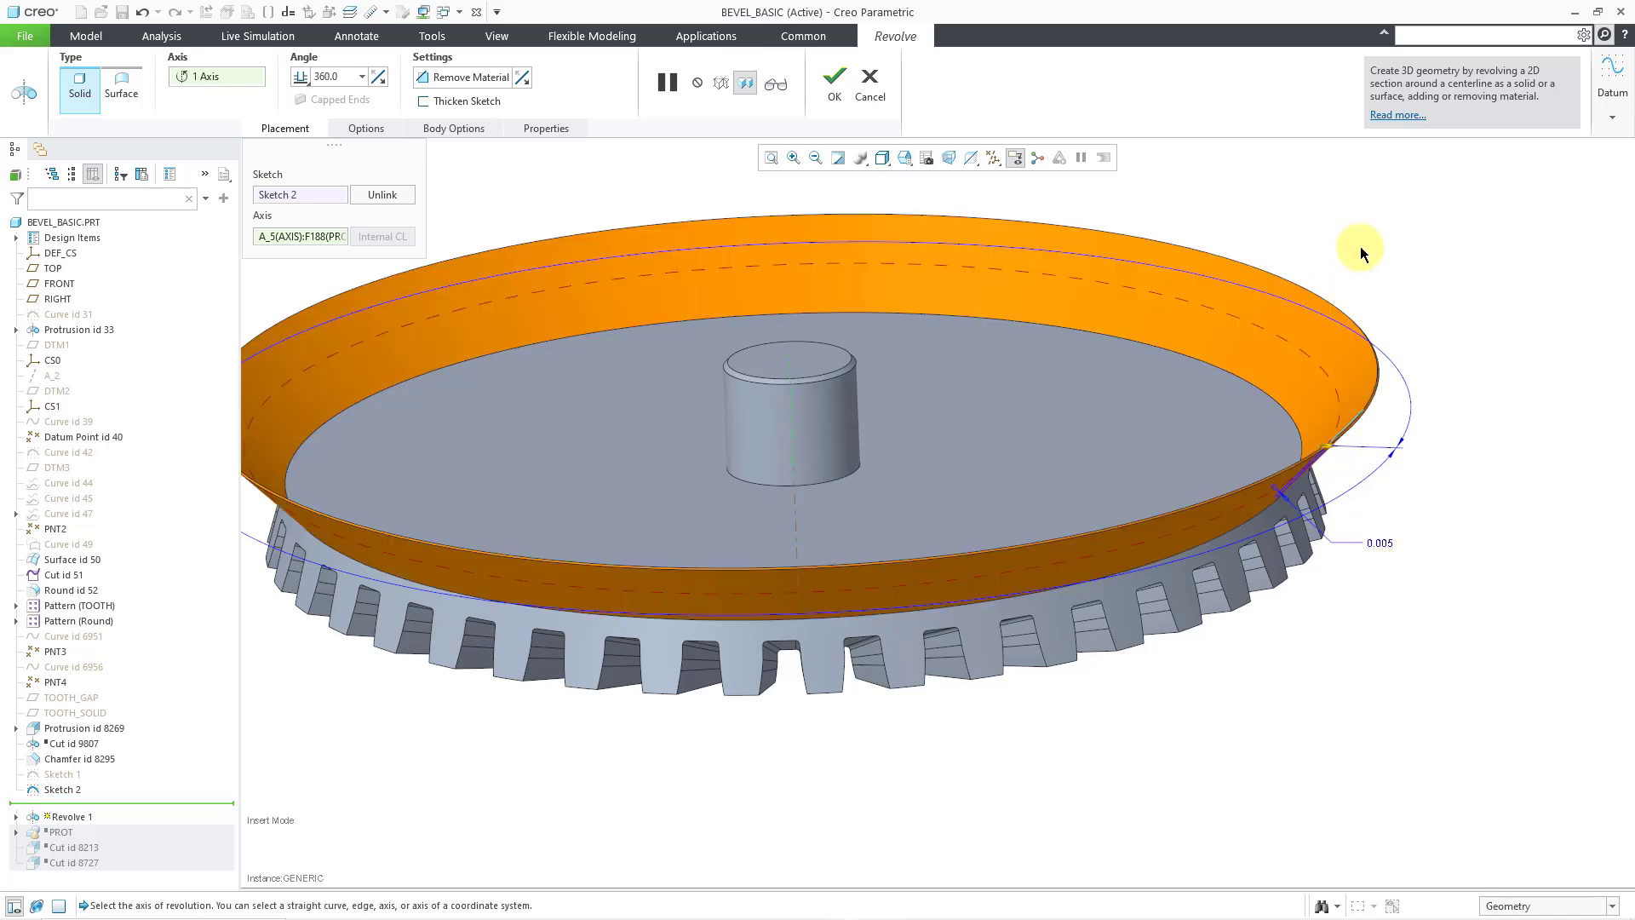
double_click(1383, 543)
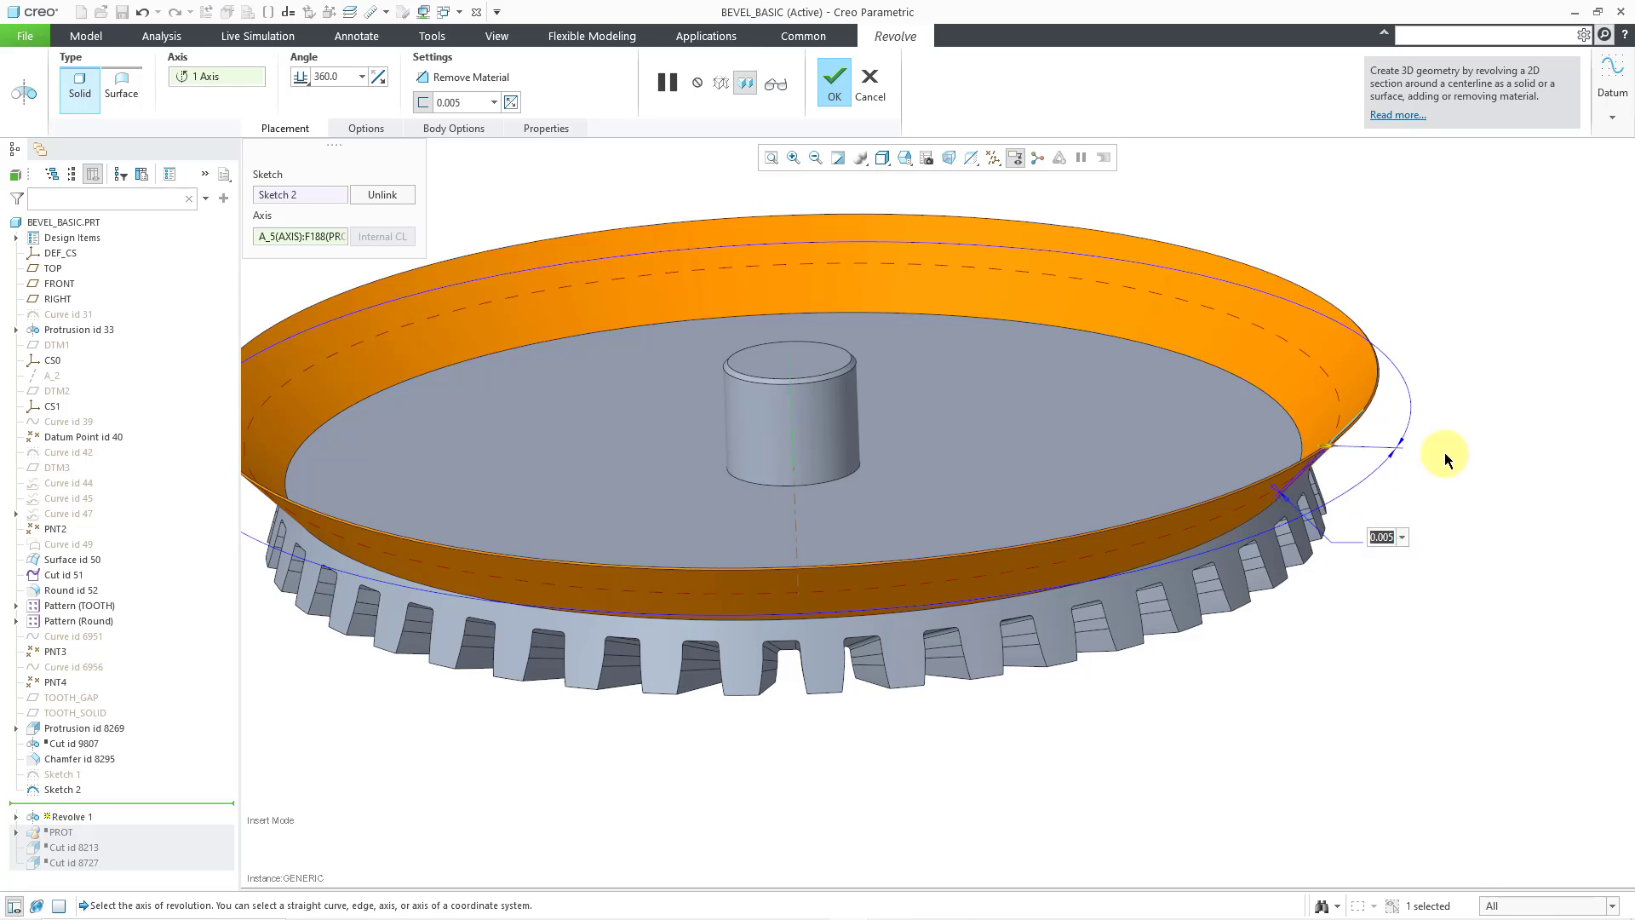
text(0.5)
key(Return)
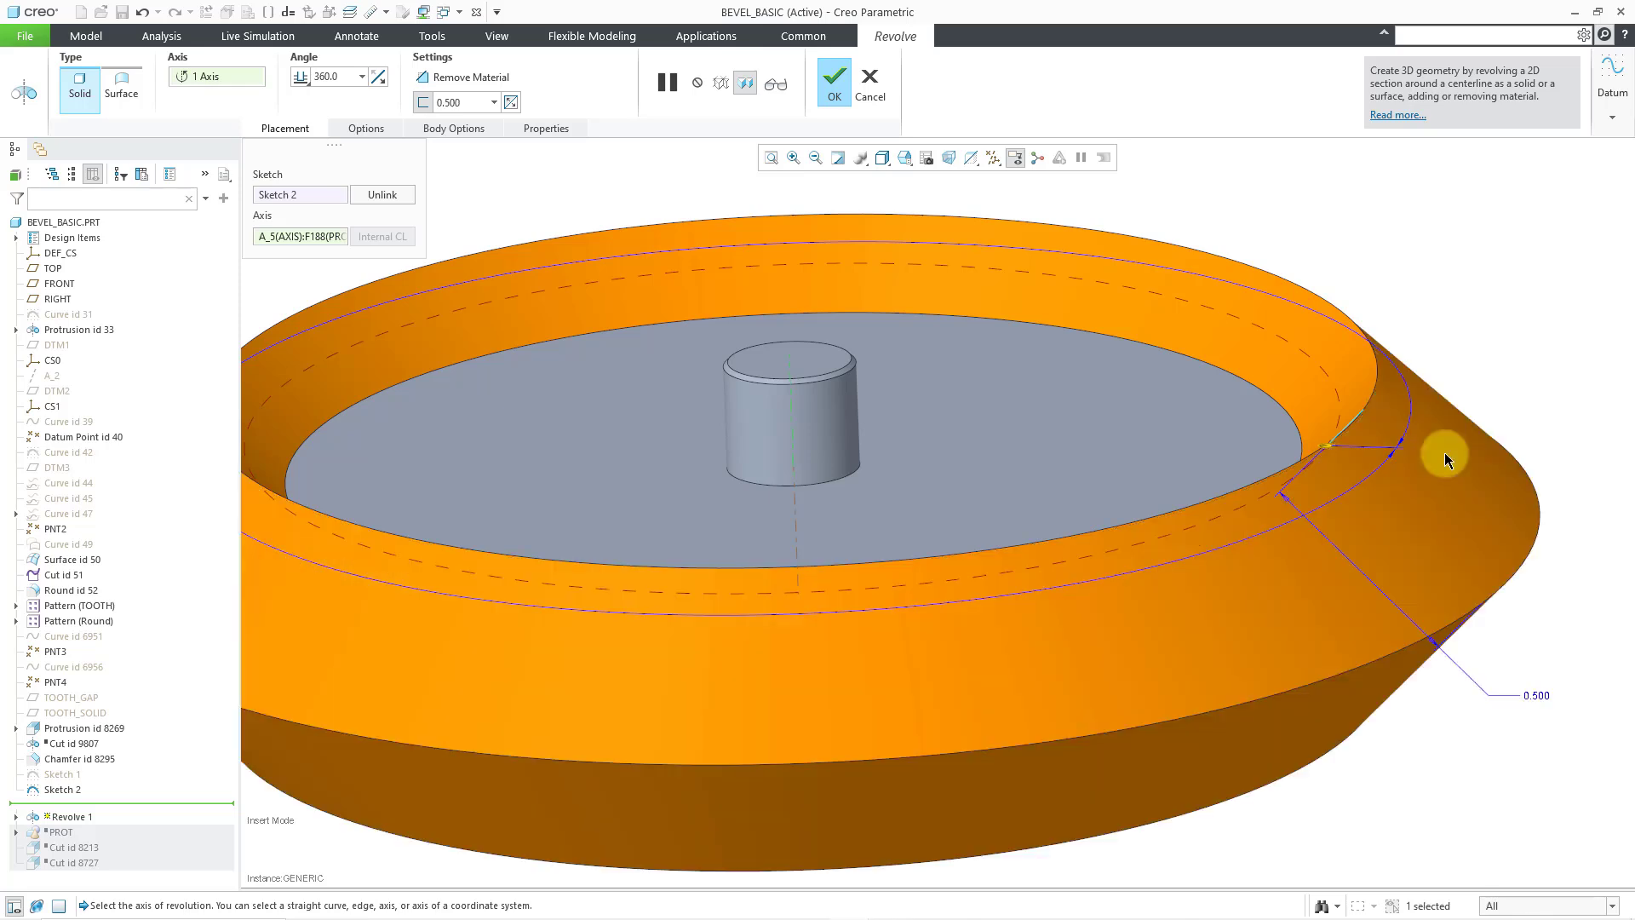
double_click(1536, 693)
text(.1)
key(Return)
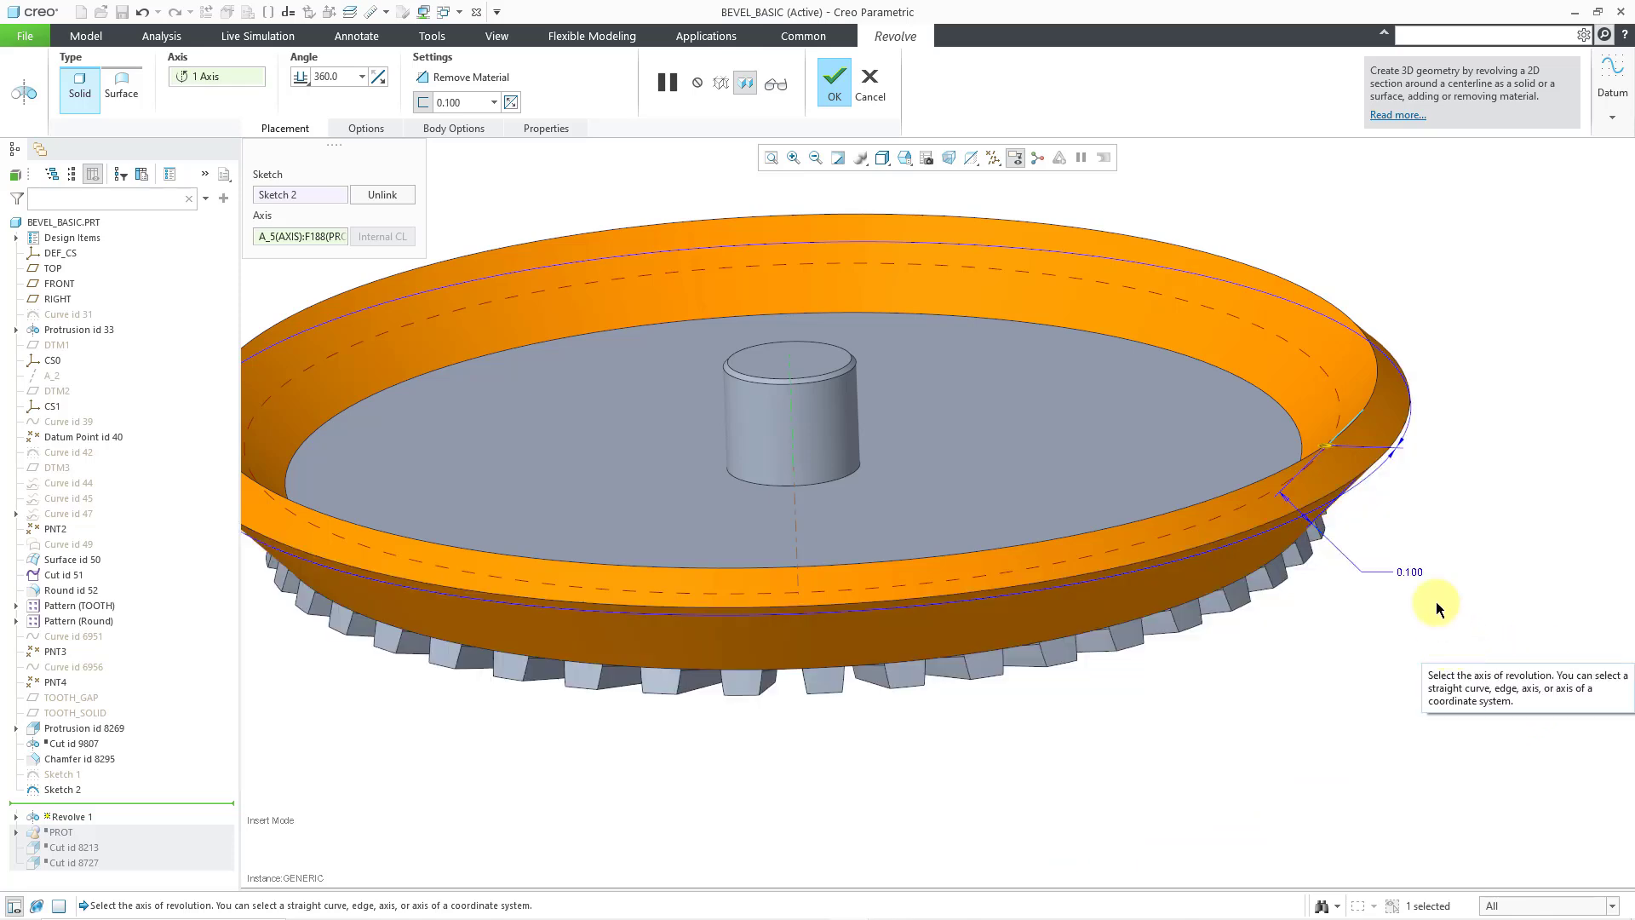
- Set the revolve angle to 180° and flip it to the gear's far half
scroll(1434, 598, up, 2)
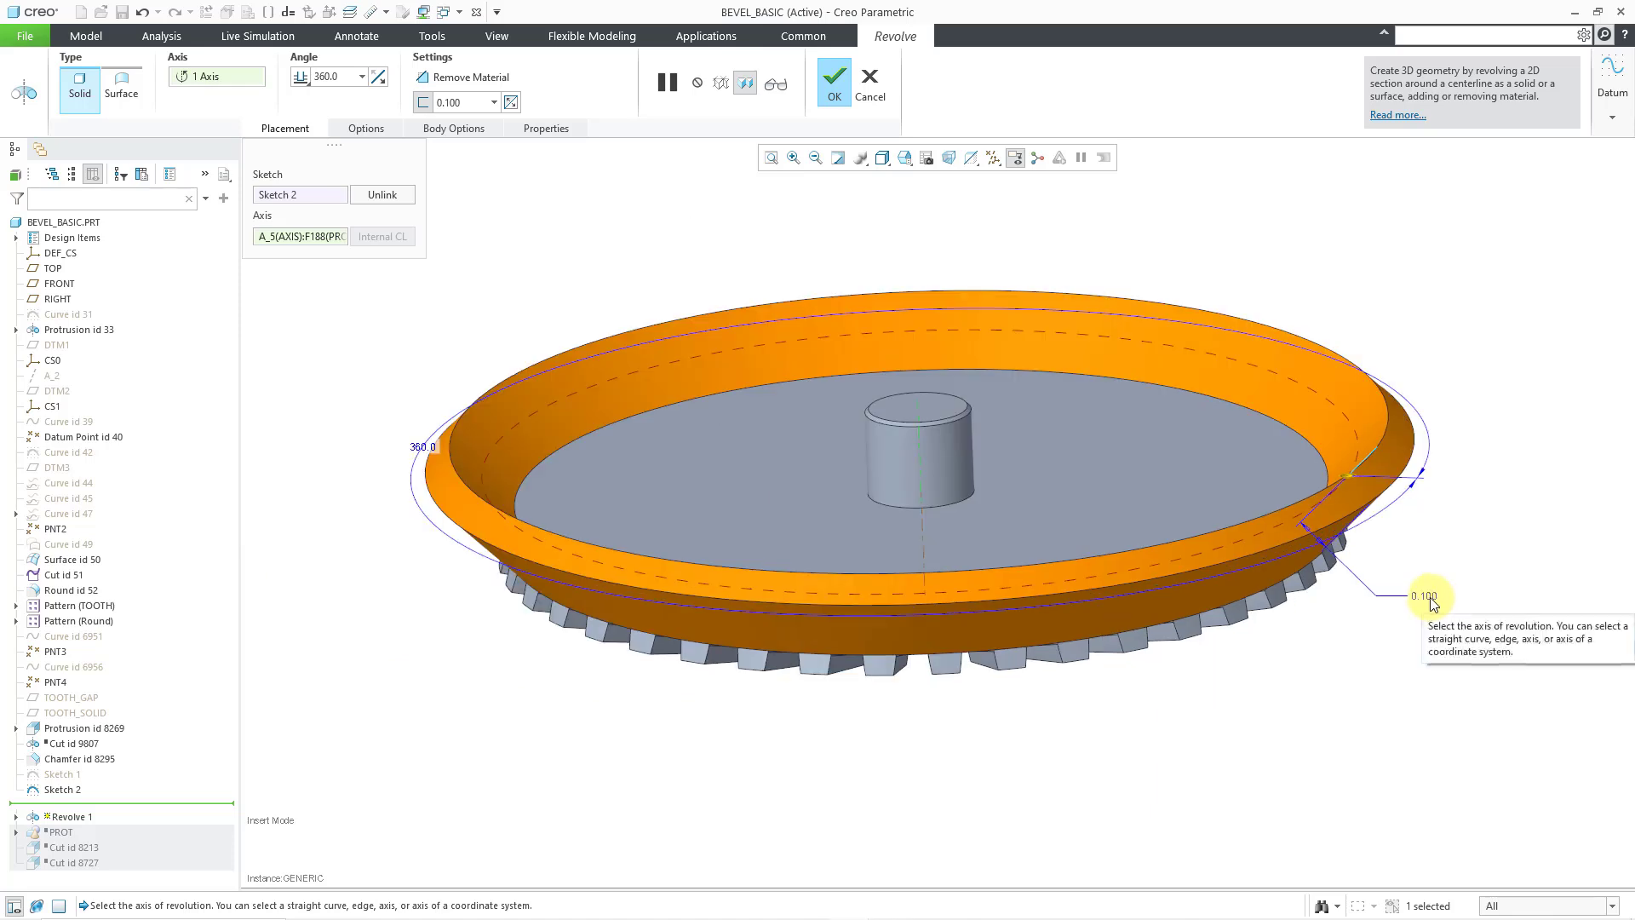
double_click(422, 446)
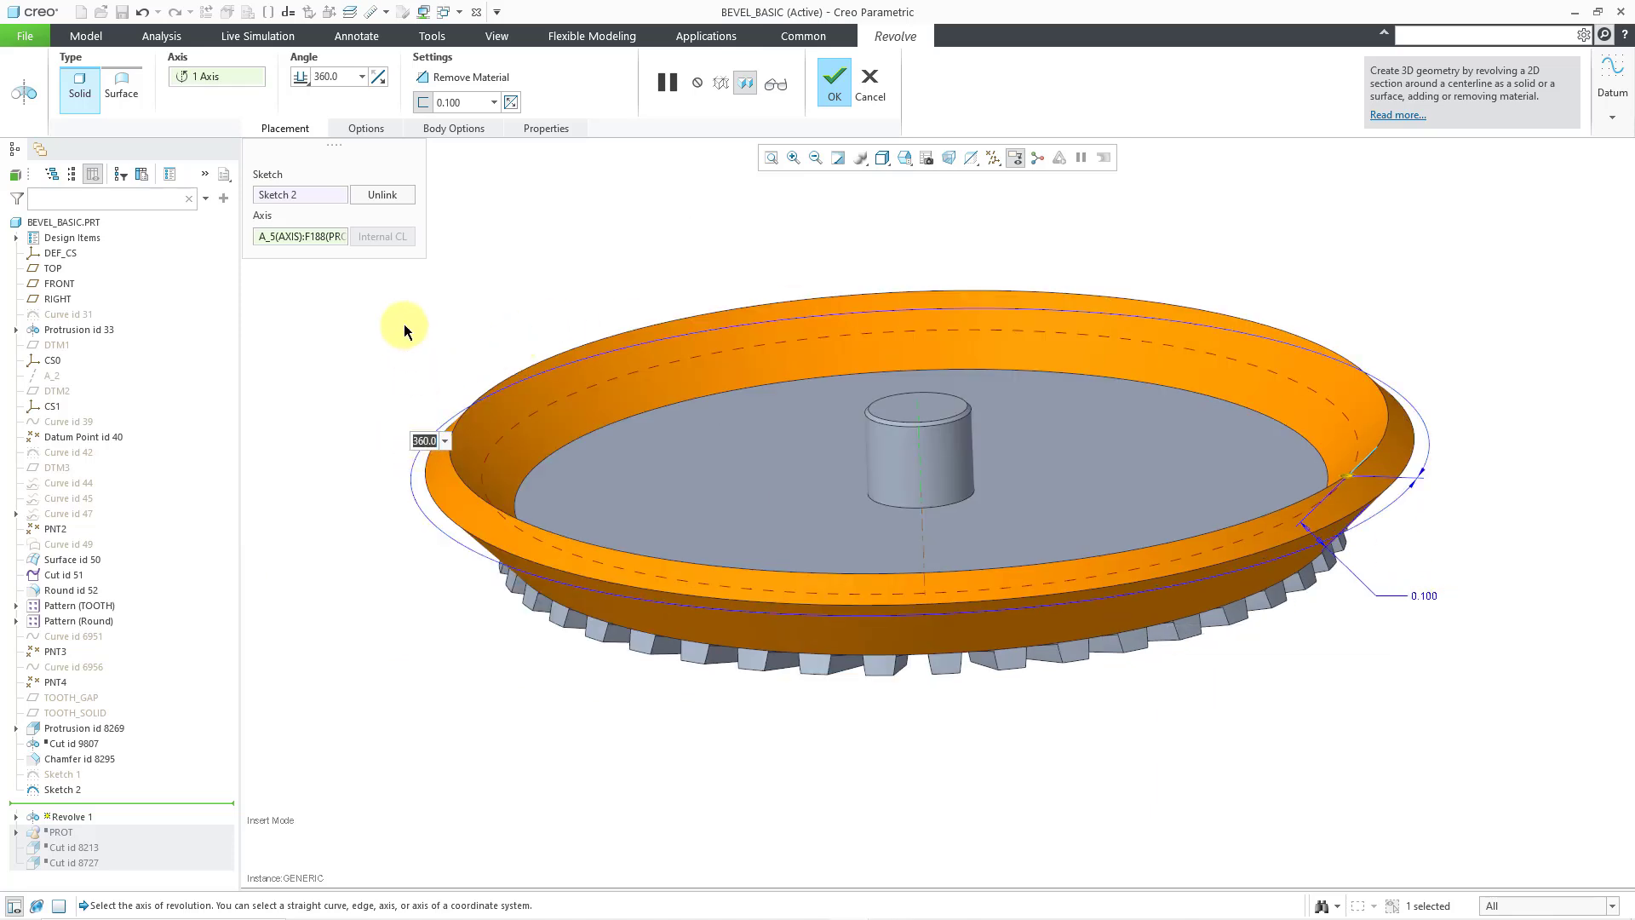
text(180)
key(Return)
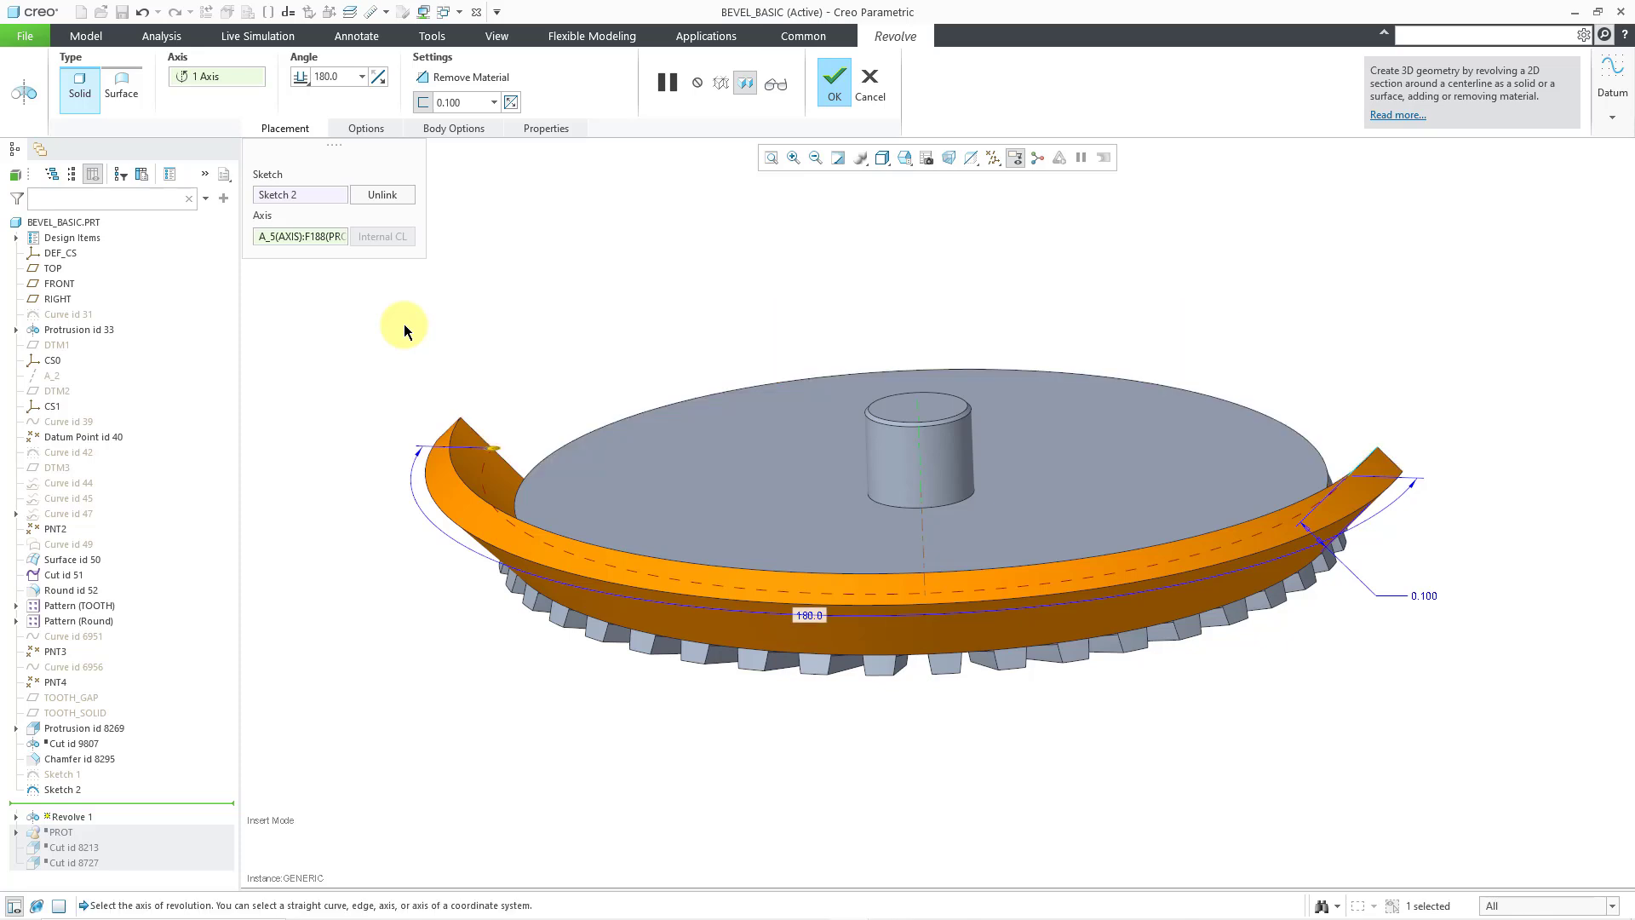
click(379, 77)
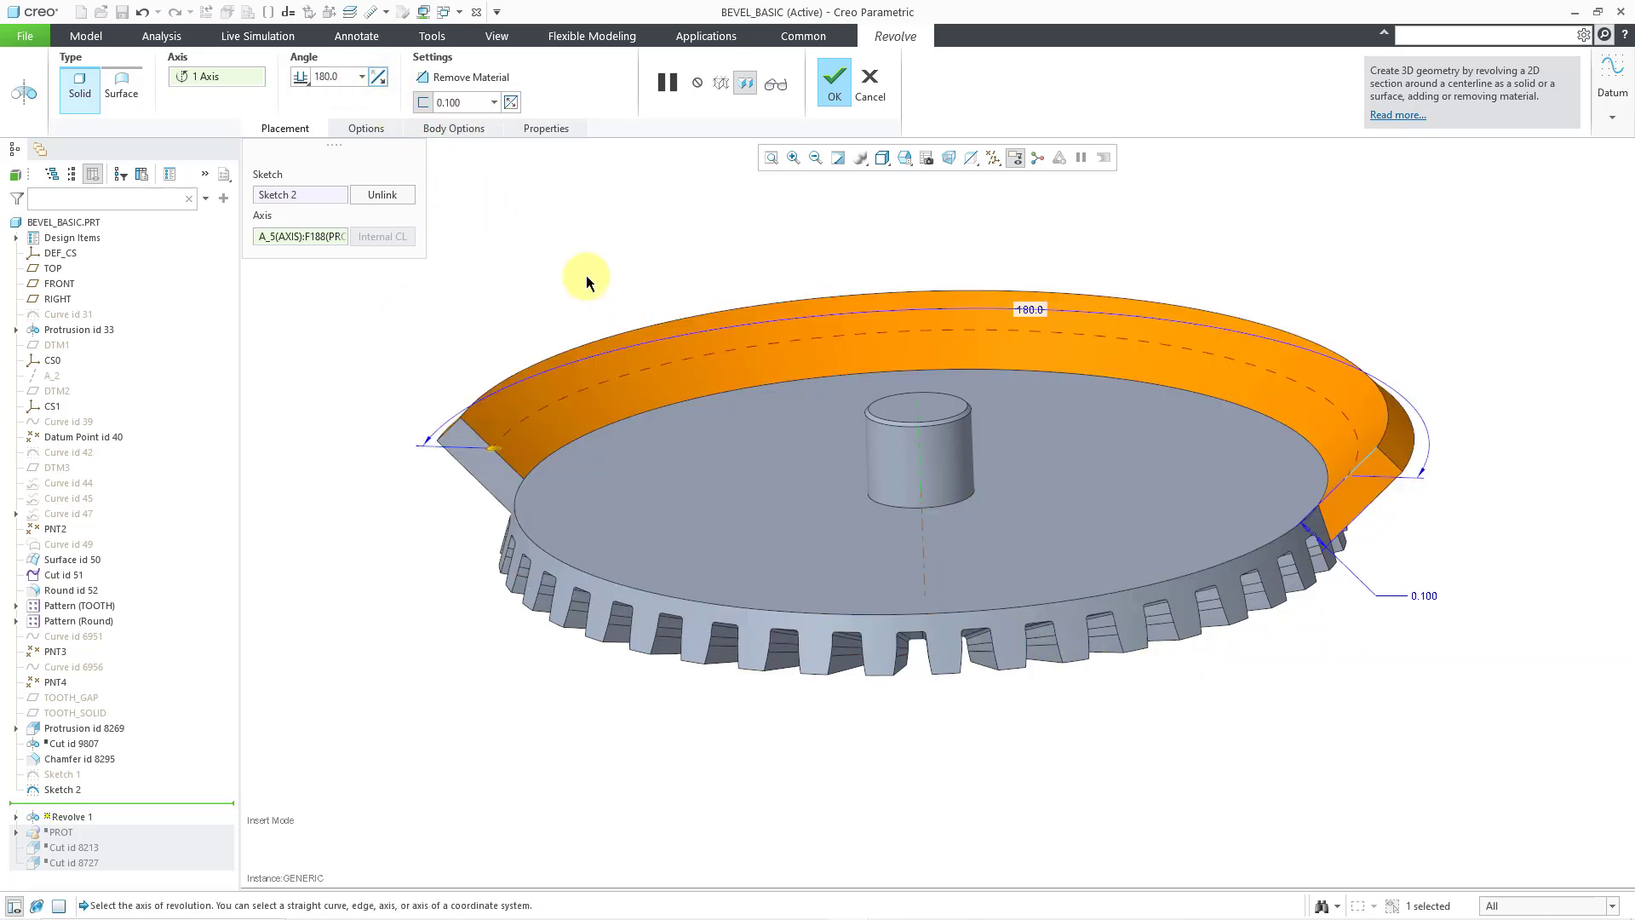
middle_drag(641, 277, 660, 256)
scroll(1189, 464, up, 3)
scroll(1189, 464, up, 2)
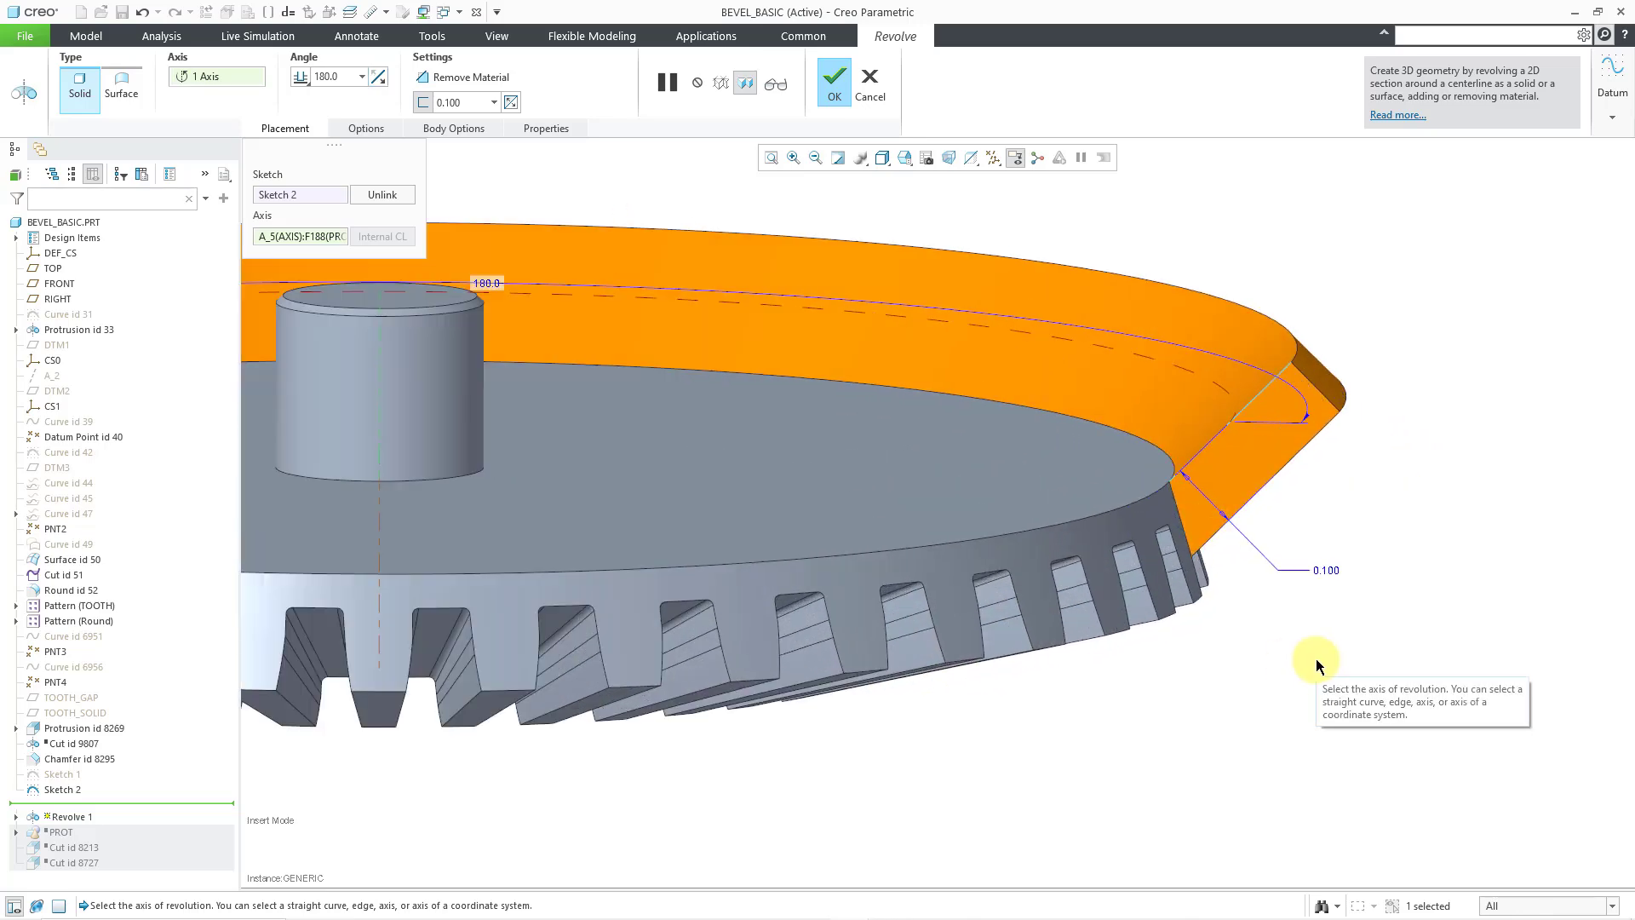
- Cap the flange's section end against the gear surface and step through the end points
click(368, 132)
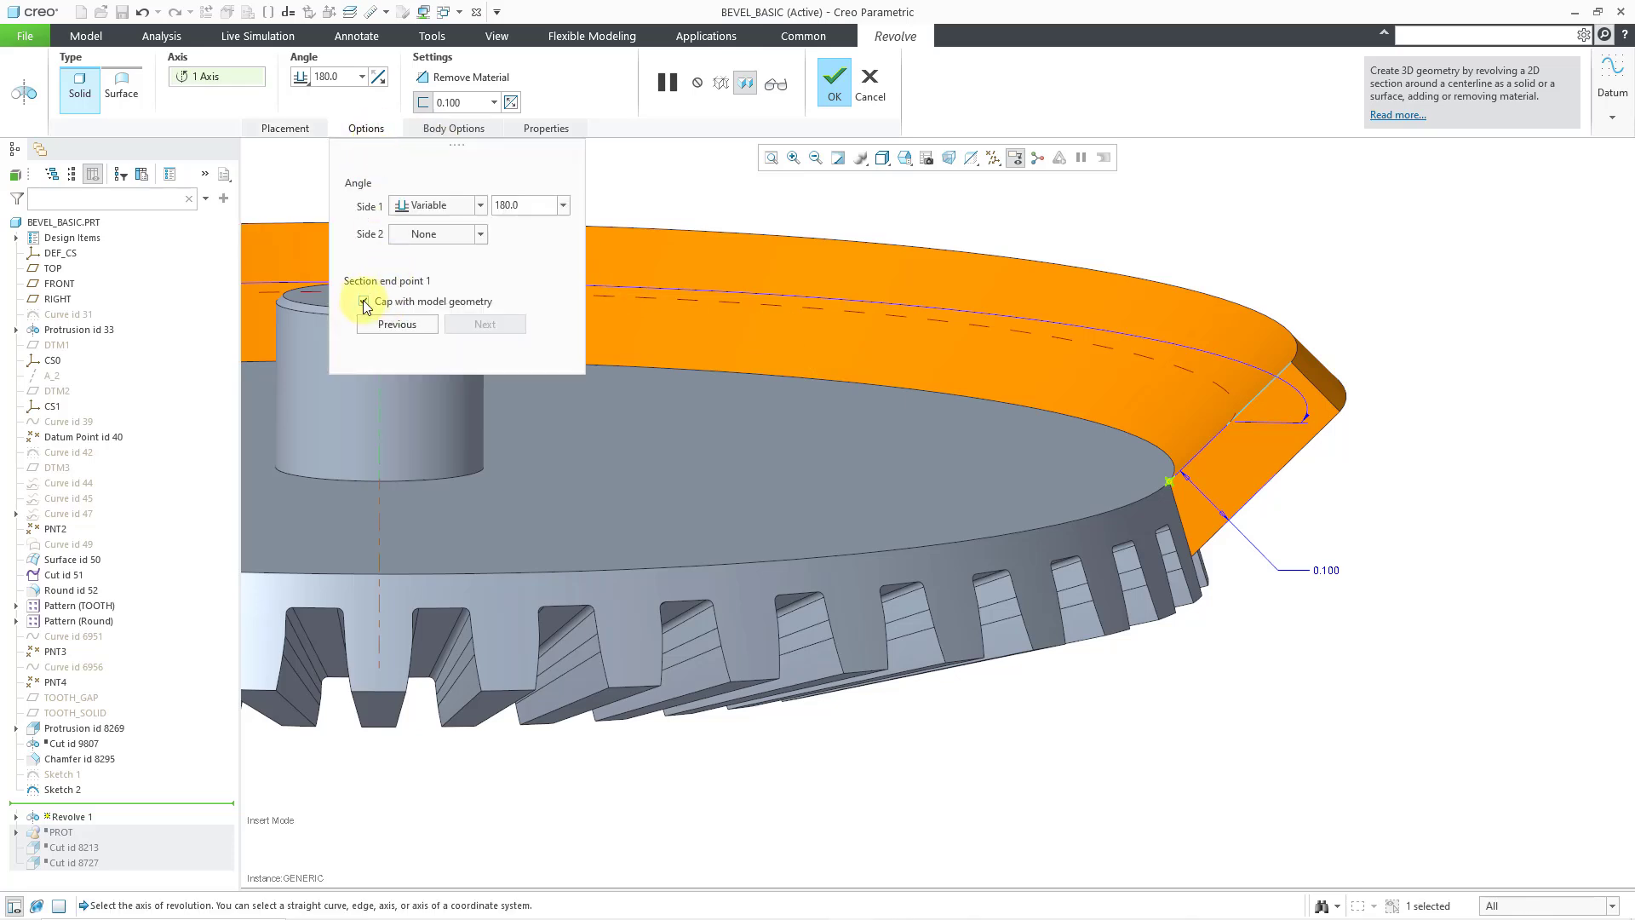
click(364, 303)
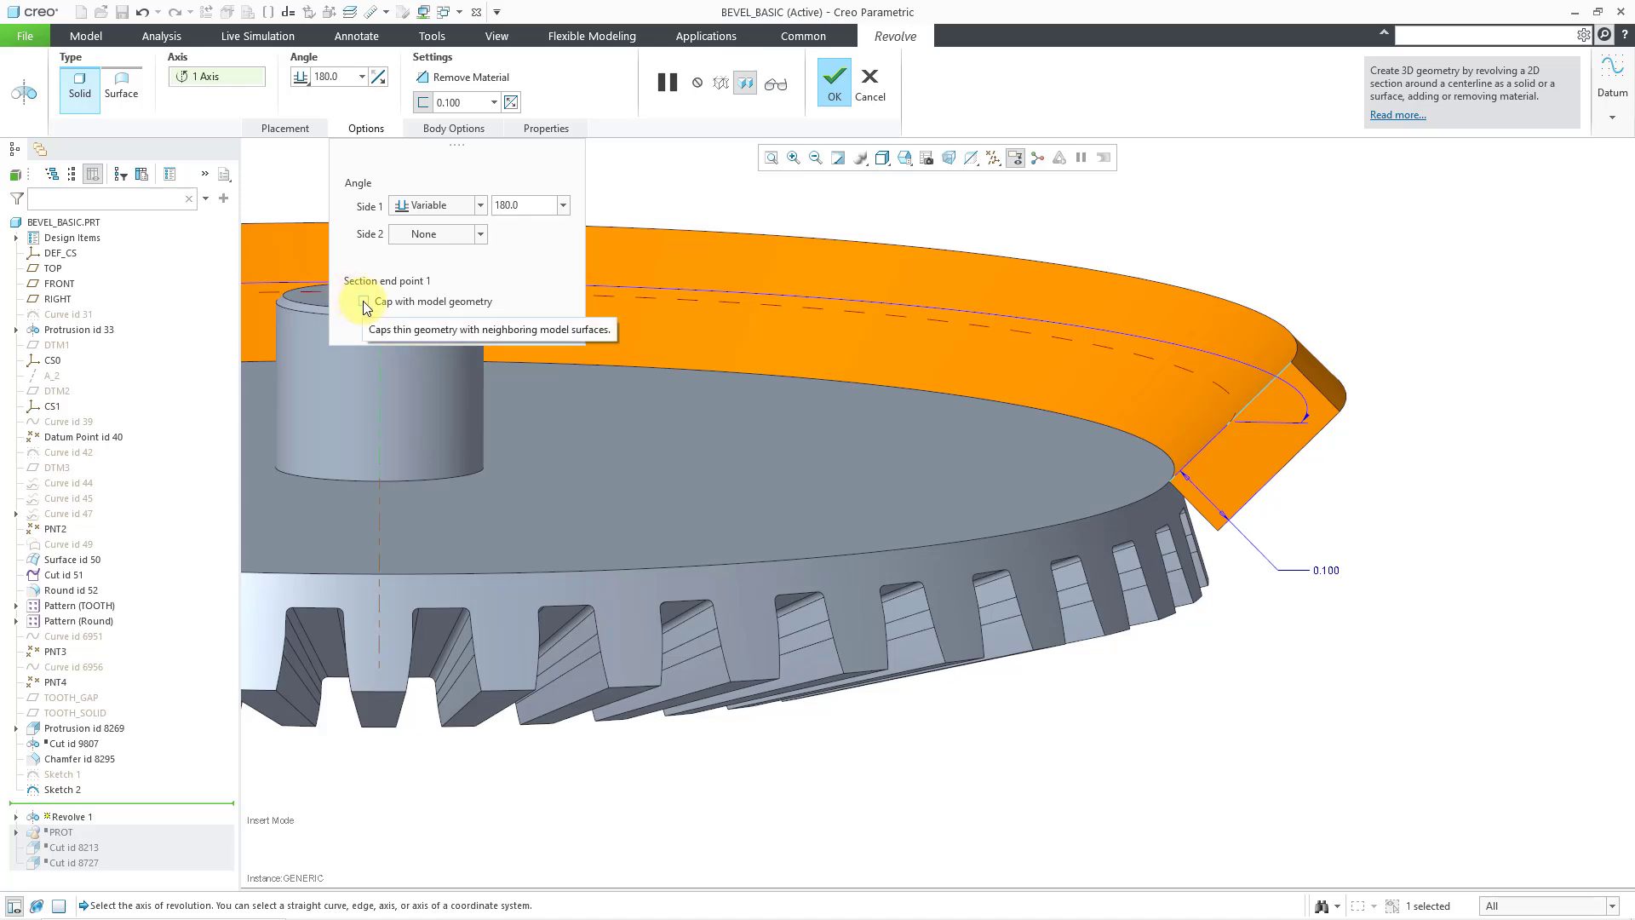
click(364, 304)
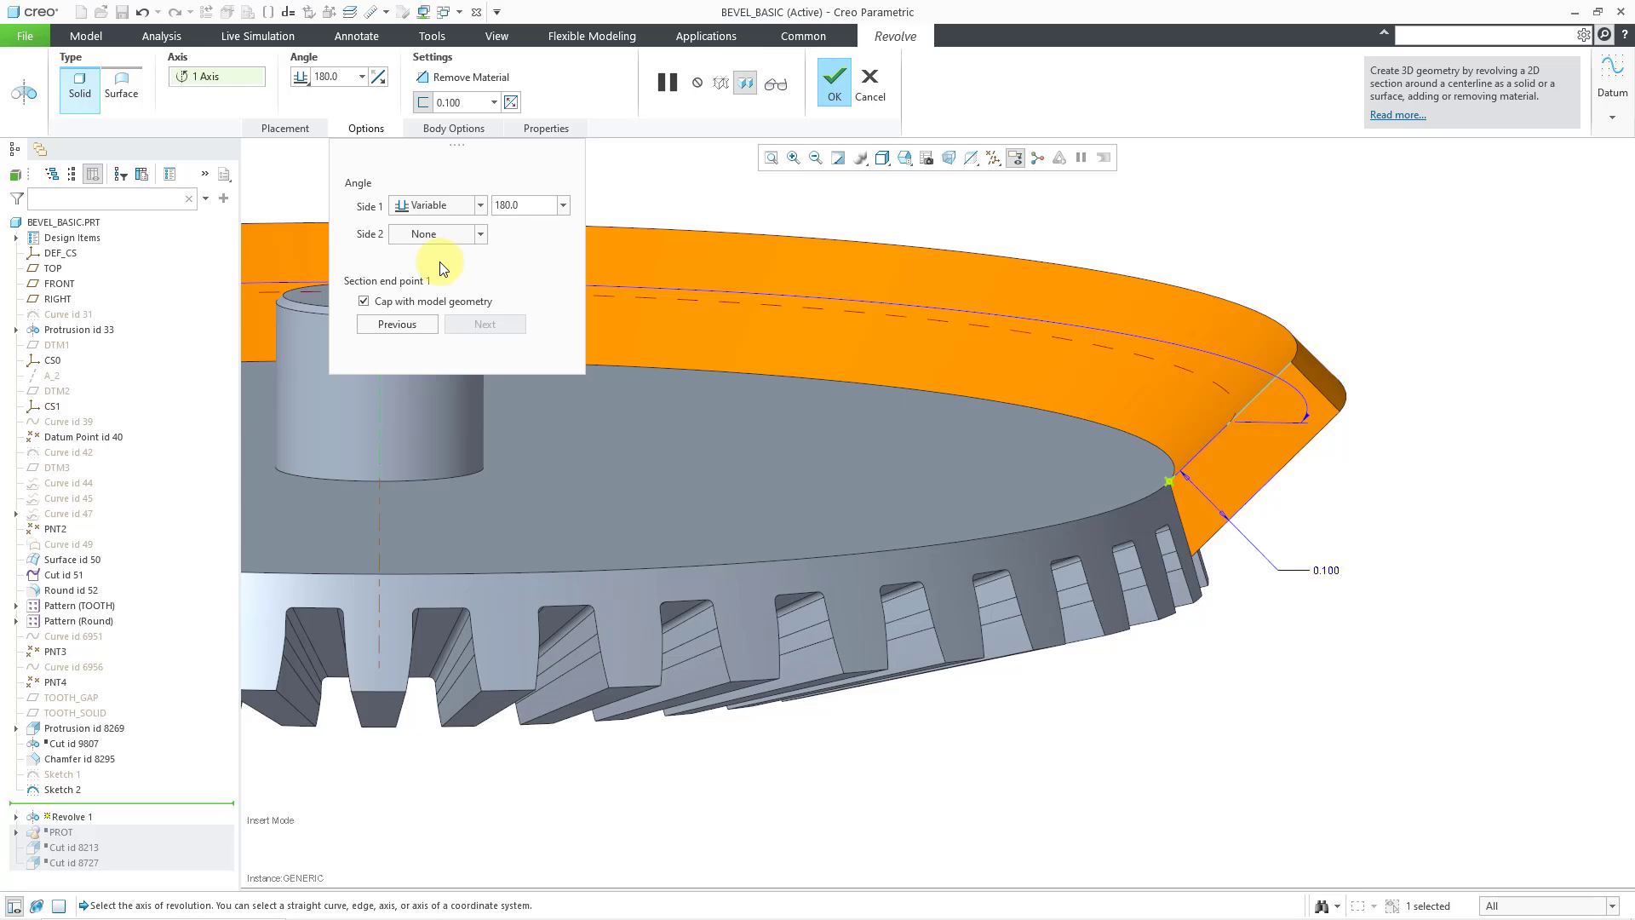
click(418, 326)
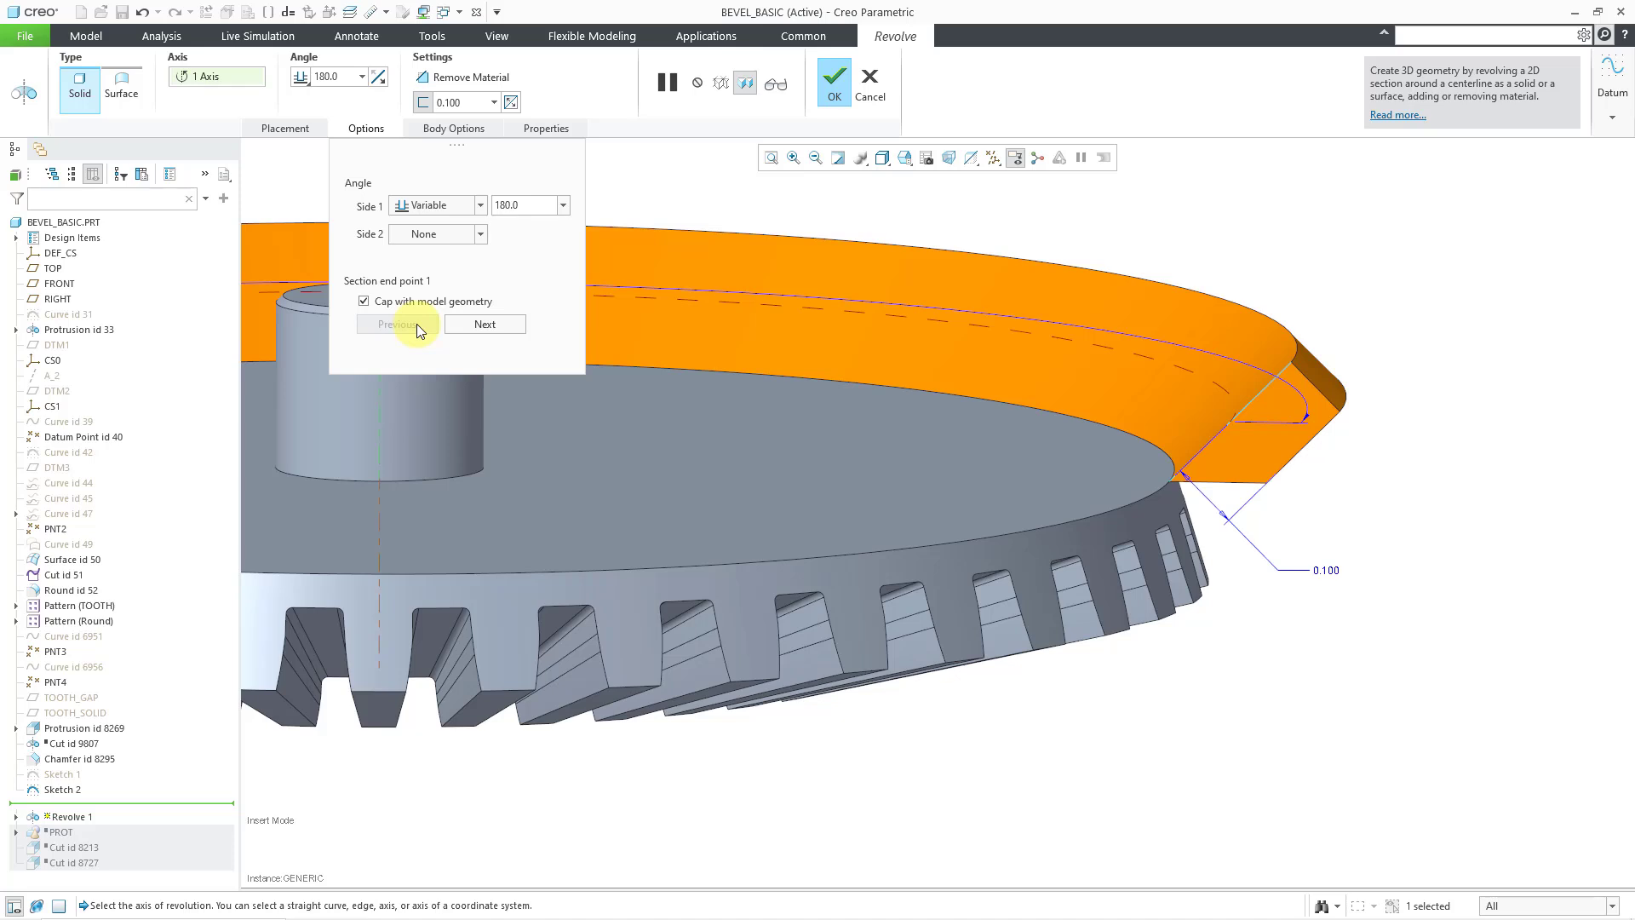
click(477, 324)
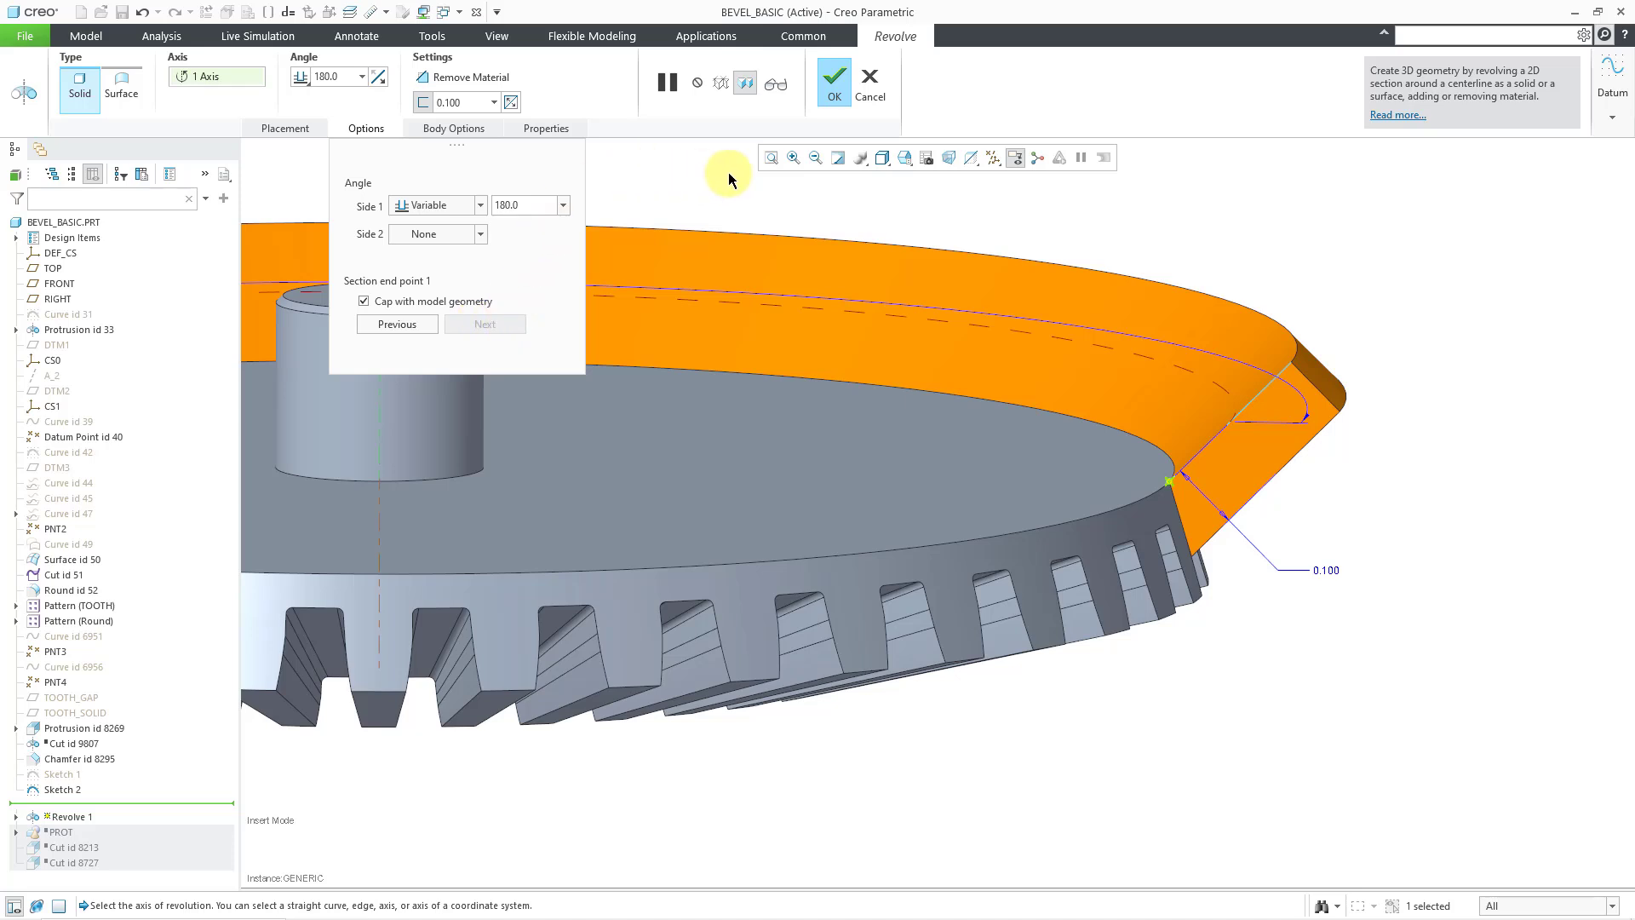
click(835, 83)
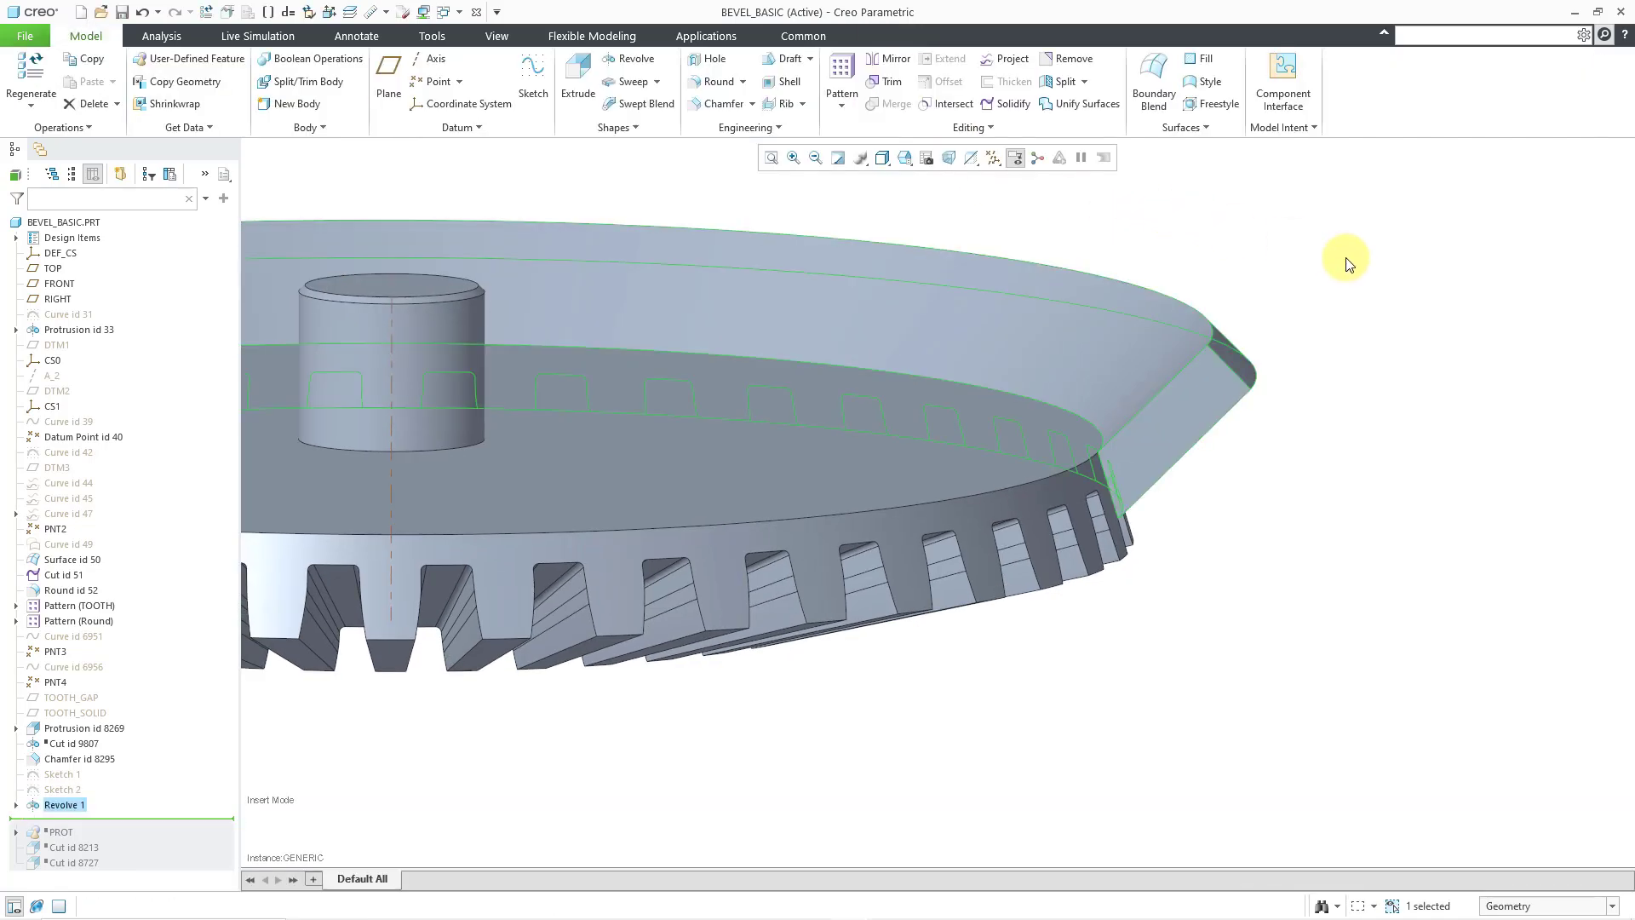
scroll(1499, 613, down, 2)
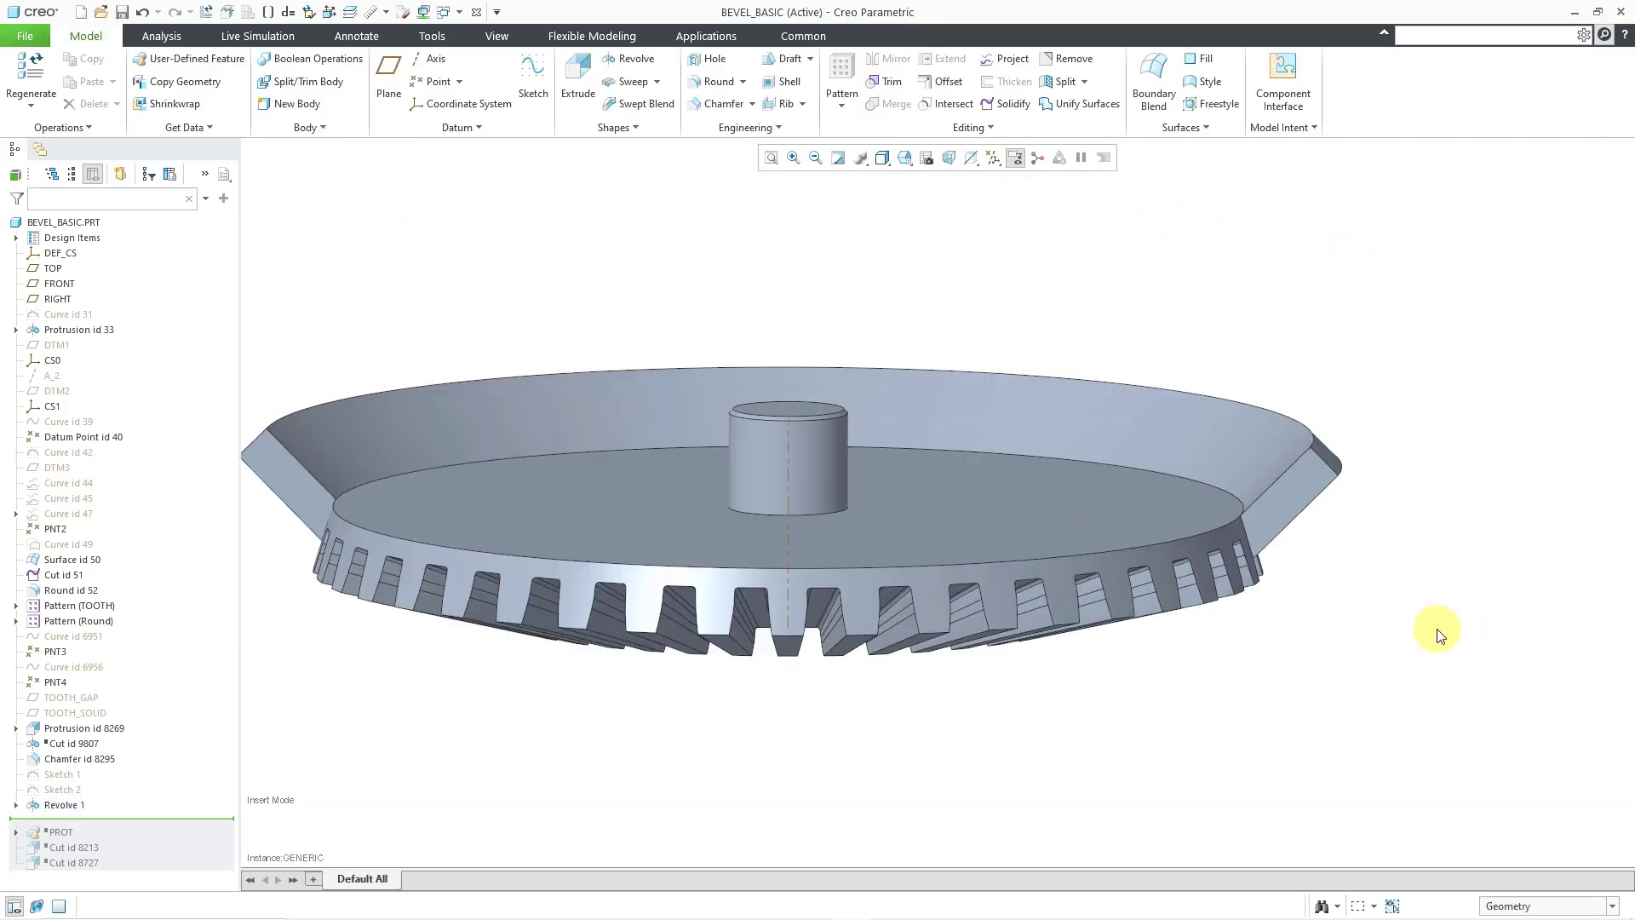